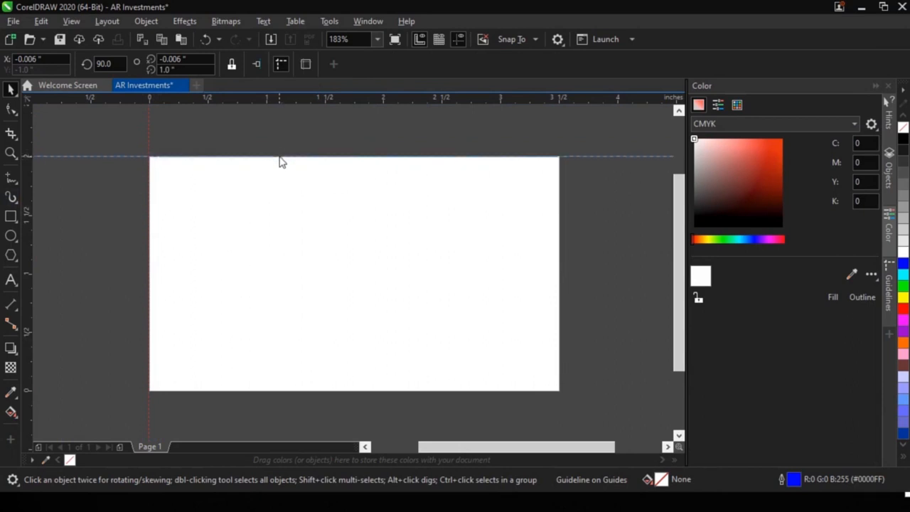
Place guidelines along the page's top, bottom and right edges, setting the bottom one slightly below the page
left_click(280, 162)
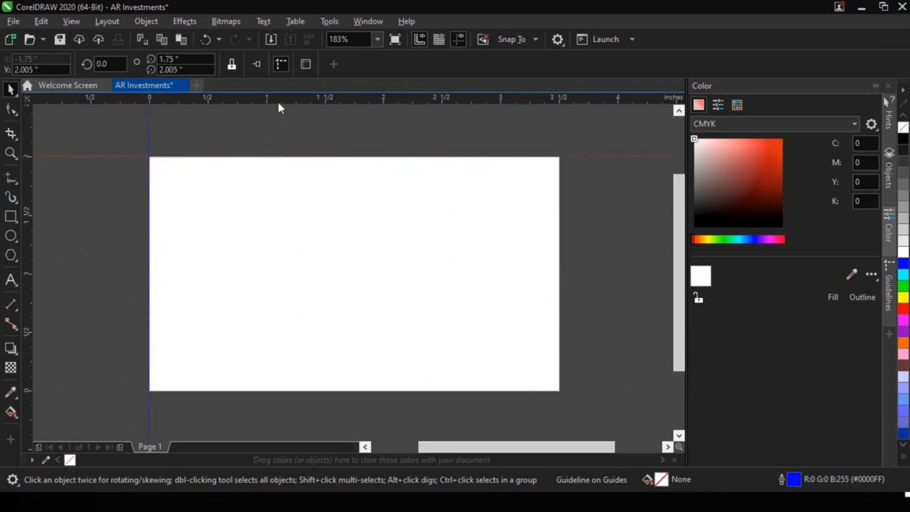
left_click_drag(278, 104, 375, 393)
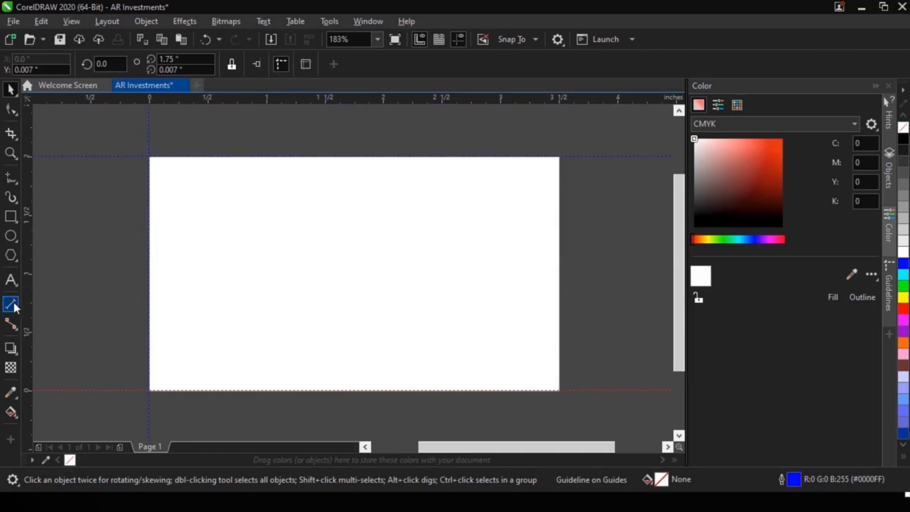
left_click_drag(30, 301, 559, 280)
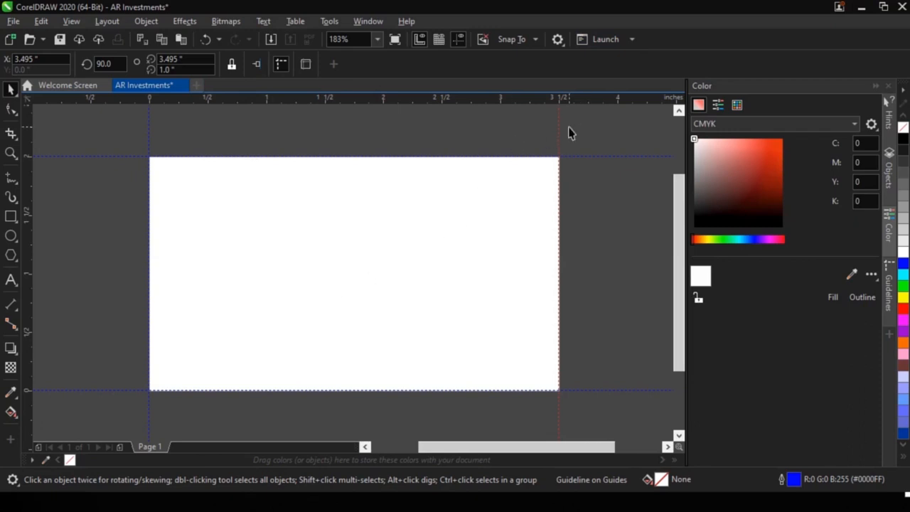
left_click_drag(558, 125, 558, 125)
left_click_drag(121, 391, 122, 395)
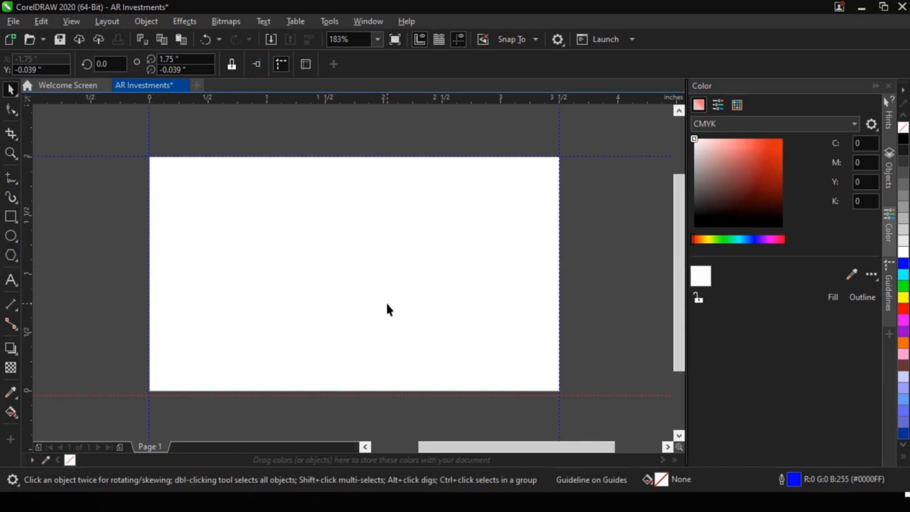
Create a page-sized 3.5 by 2 in rectangle with a white fill and no outline
double_click(10, 219)
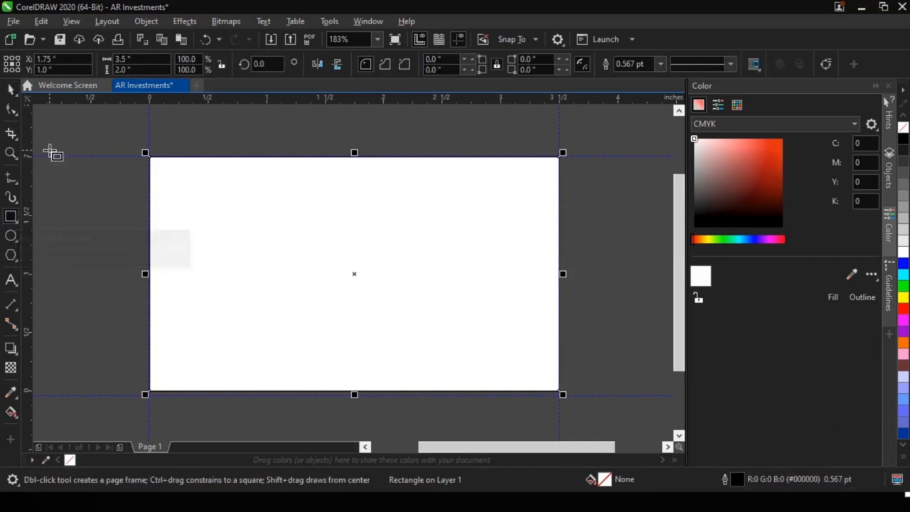
left_click(10, 90)
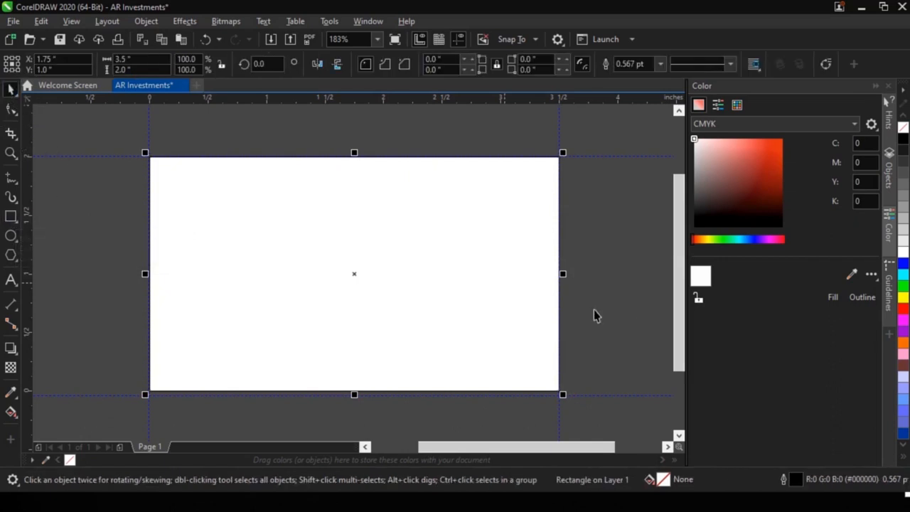
left_click(903, 252)
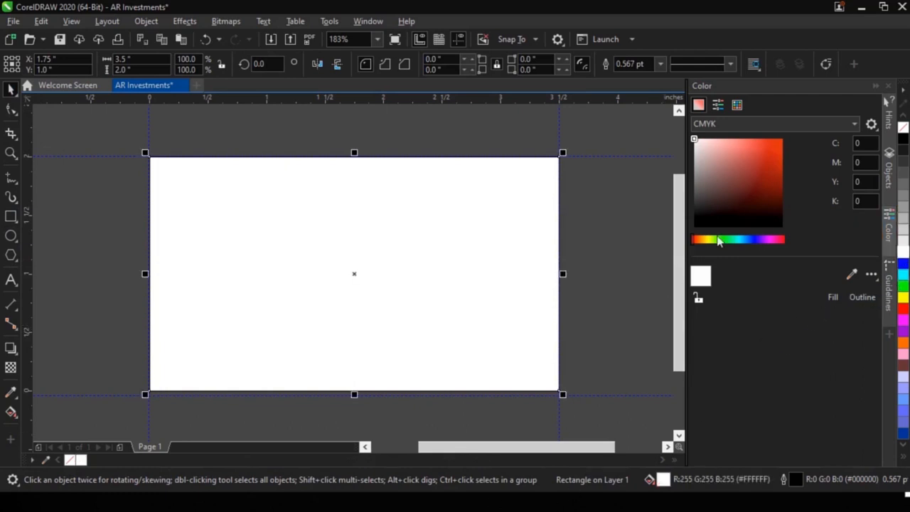
right_click(903, 128)
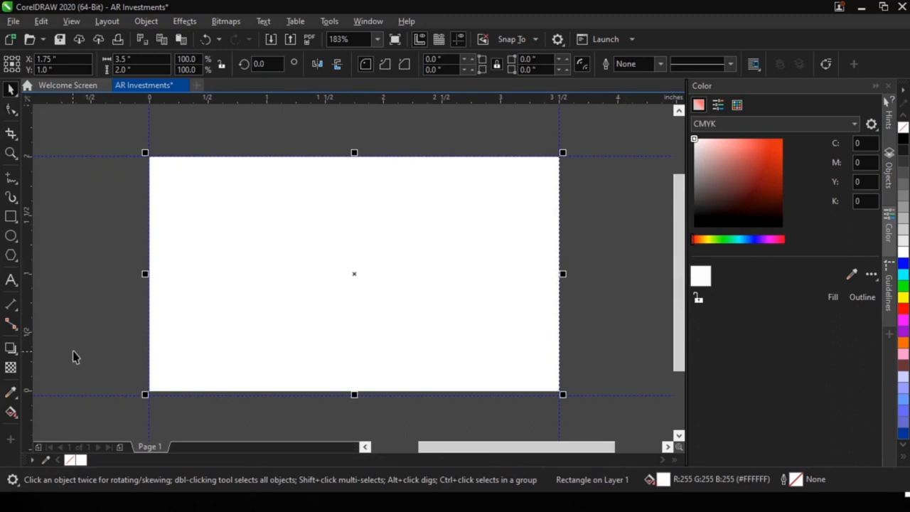
Duplicate the page rectangle, narrow the copy to about 1.77 in wide and move it near the page's middle
left_click(293, 269)
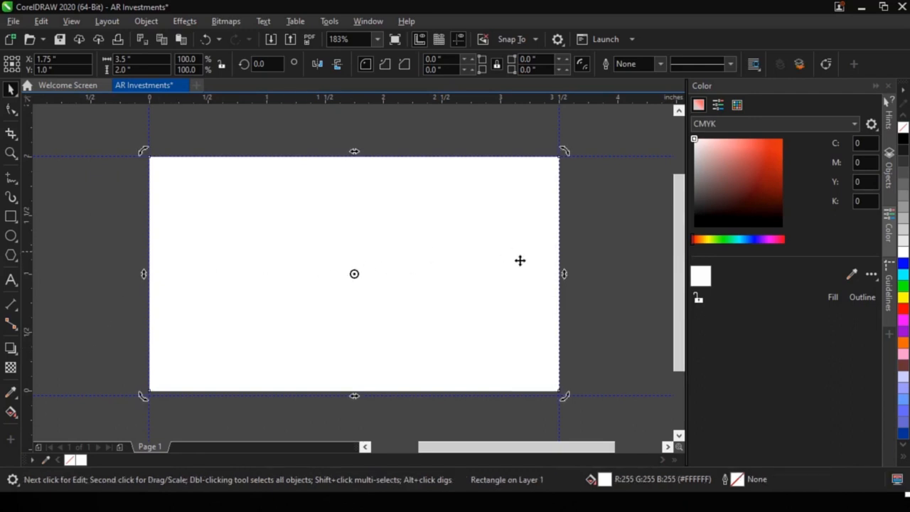
left_click(568, 267)
left_click(506, 272)
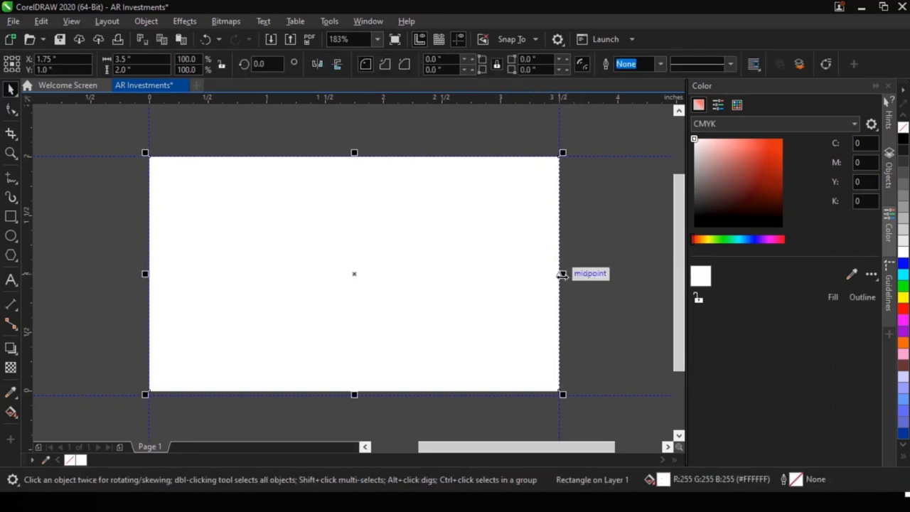
left_click_drag(561, 274, 358, 285)
left_click(359, 285)
left_click(275, 269)
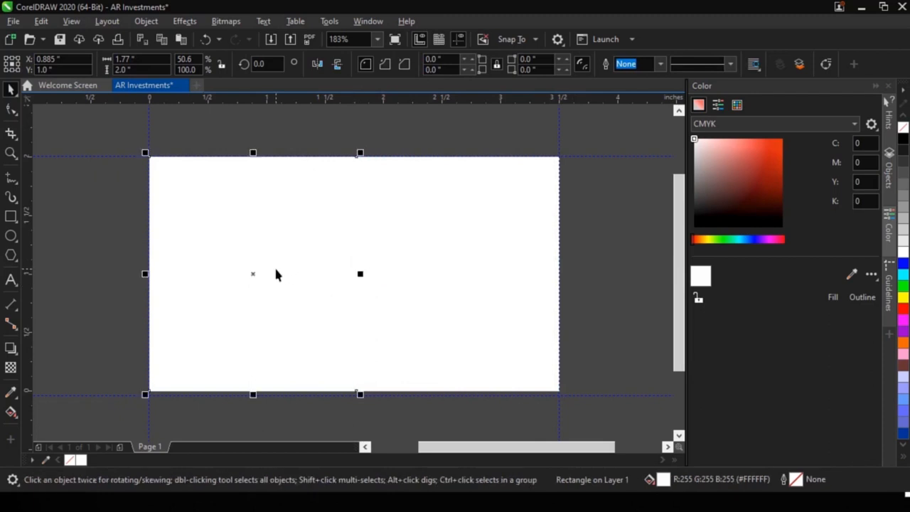
left_click_drag(285, 260, 372, 256)
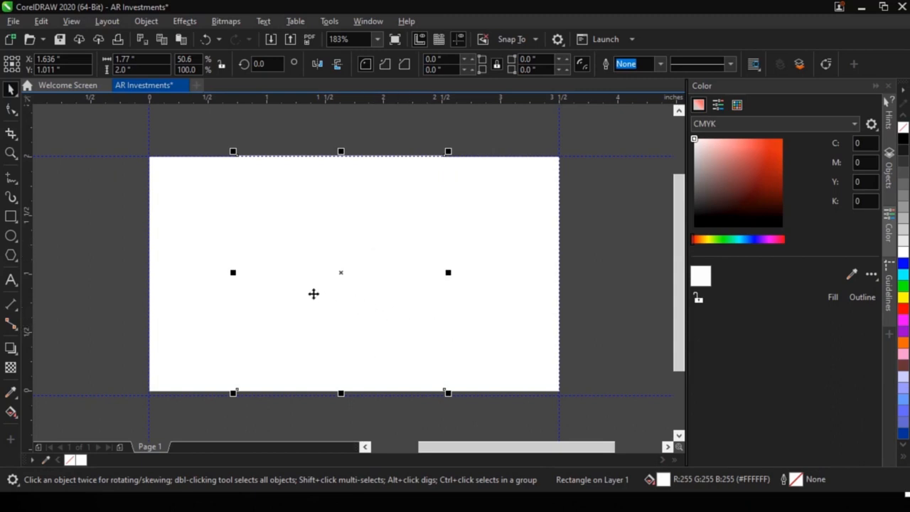
Convert the narrow rectangle to curves and delete its upper-right node to form a triangle
left_click(10, 110)
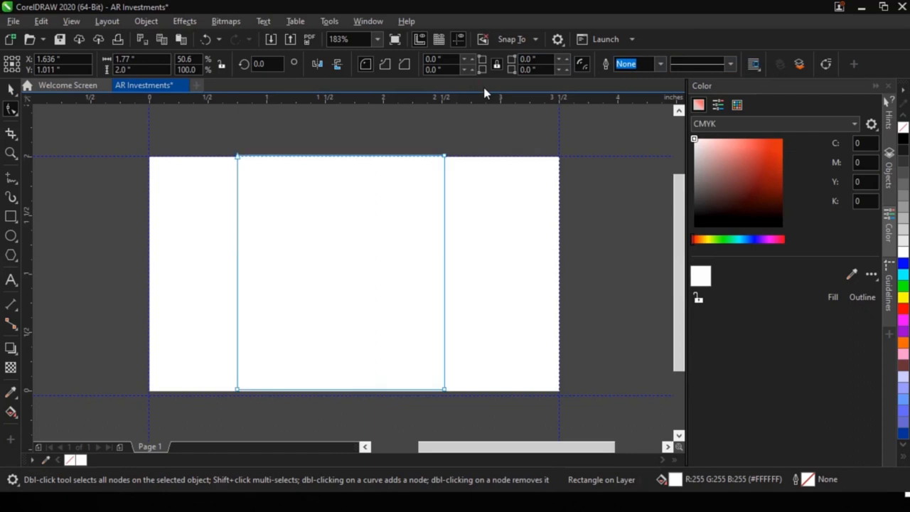
key("ctrl+q")
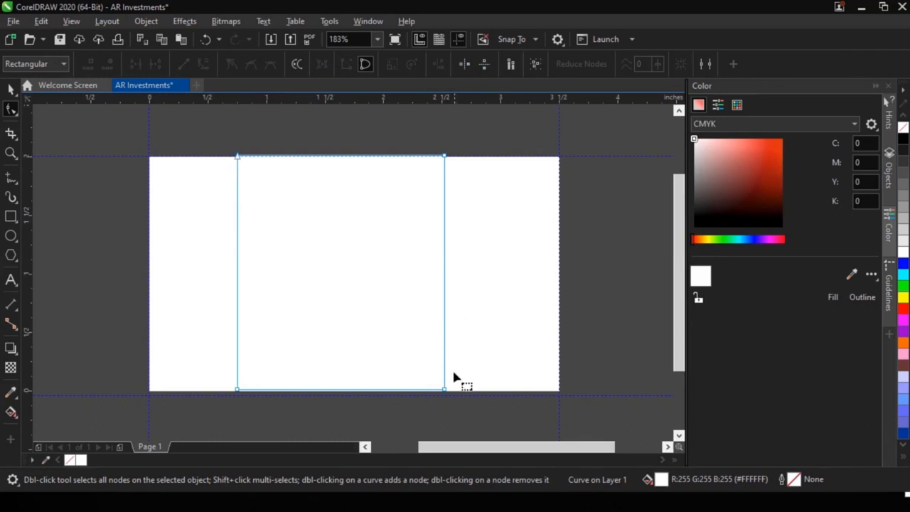
double_click(445, 158)
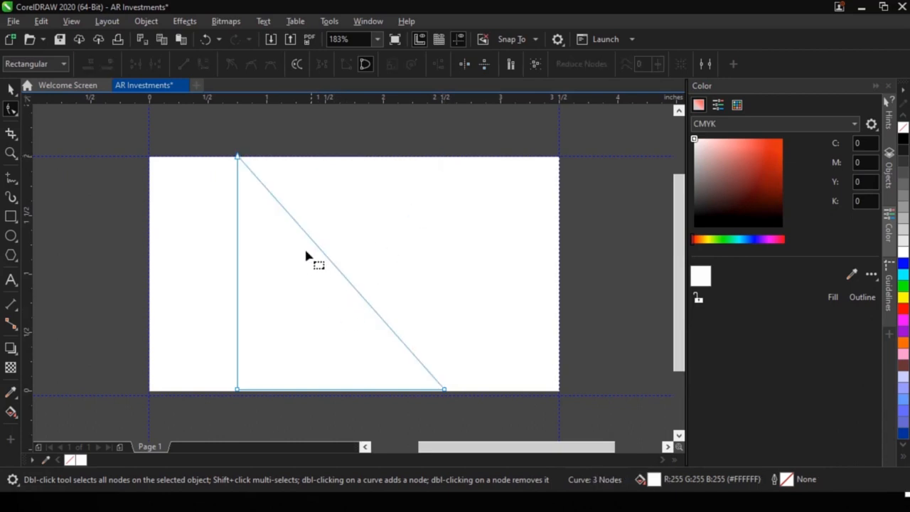
Bend the triangle's diagonal inward with an added midpoint node, convert it to a curve and delete that node
double_click(342, 274)
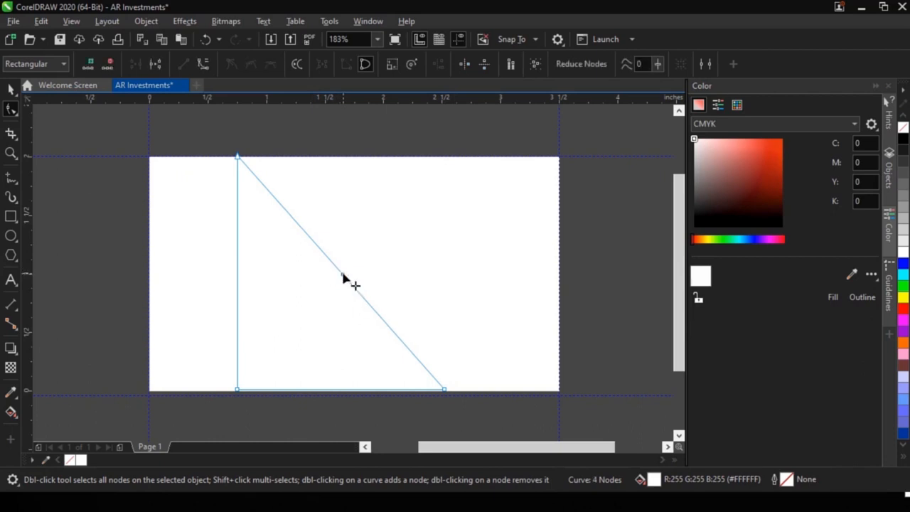
left_click_drag(342, 274, 308, 320)
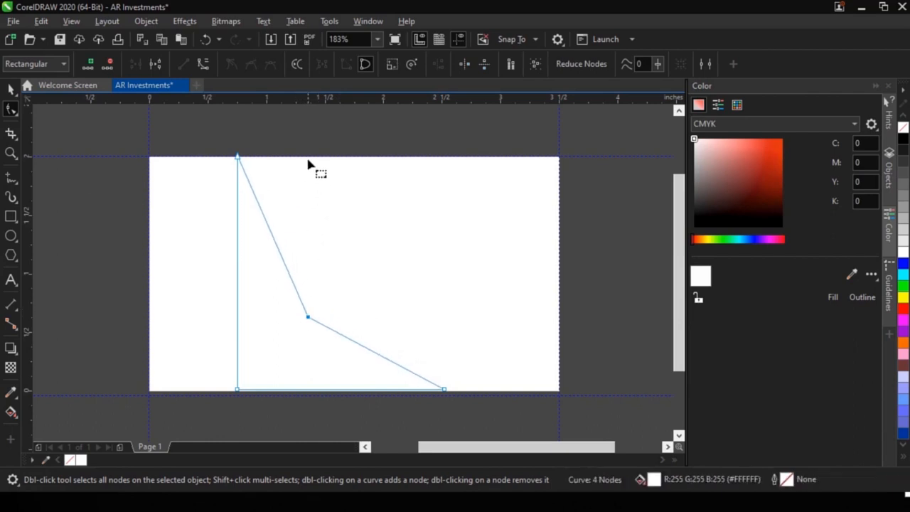
left_click(202, 64)
double_click(309, 318)
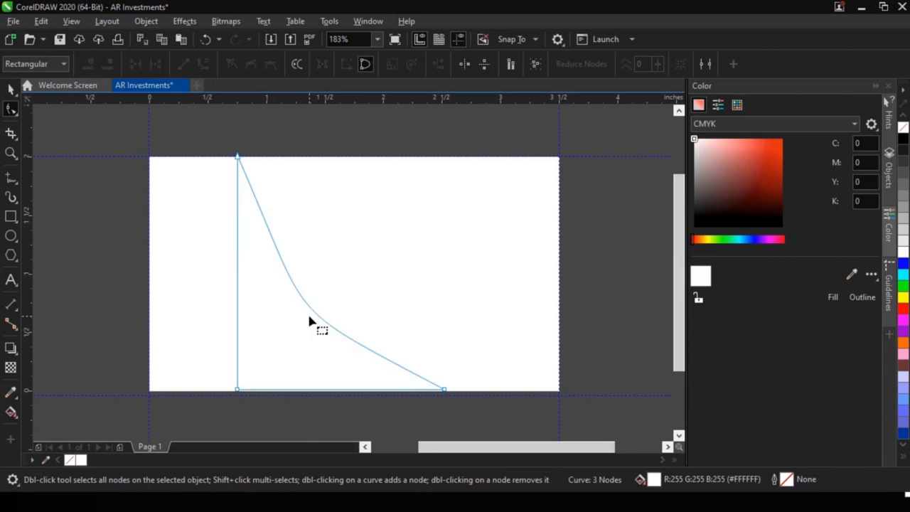
Adjust the diagonal's curve handles into a smooth concave sweep and scale the shape to about 0.72 by 0.82 in
left_click(238, 160)
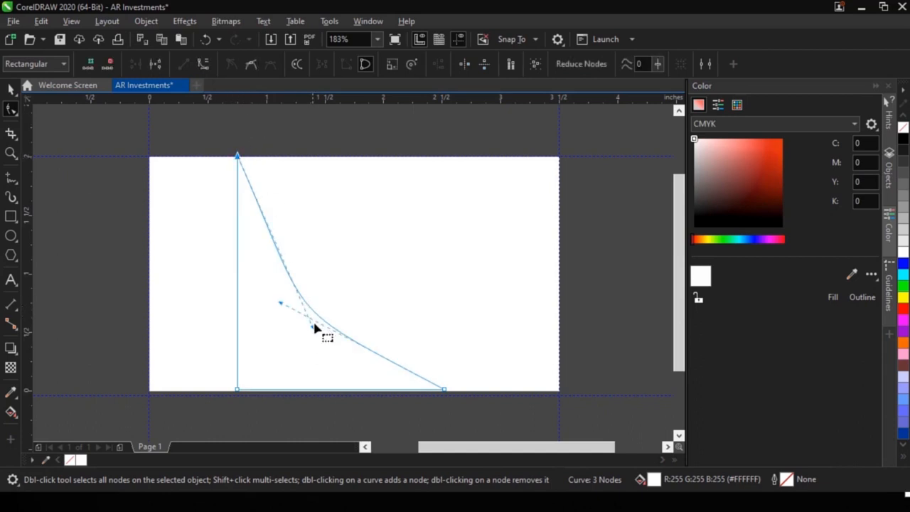
left_click_drag(311, 329, 296, 338)
left_click_drag(281, 304, 300, 339)
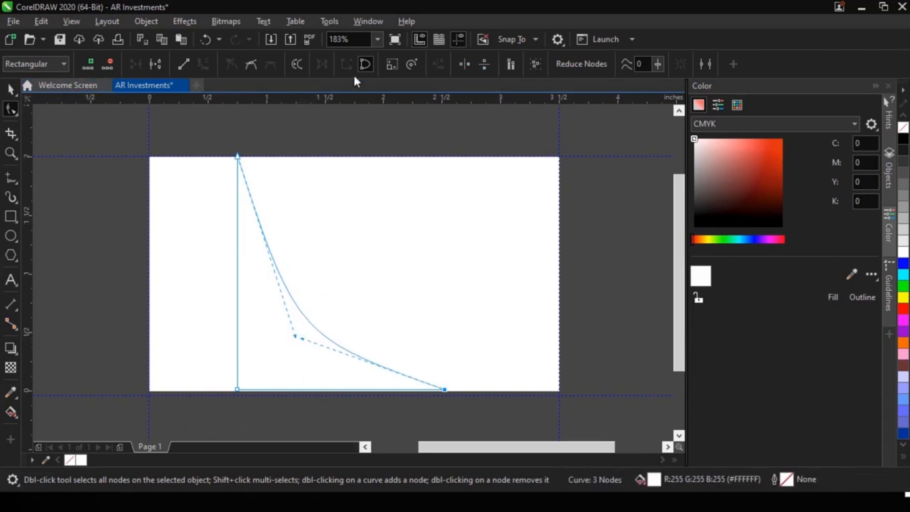
left_click(11, 89)
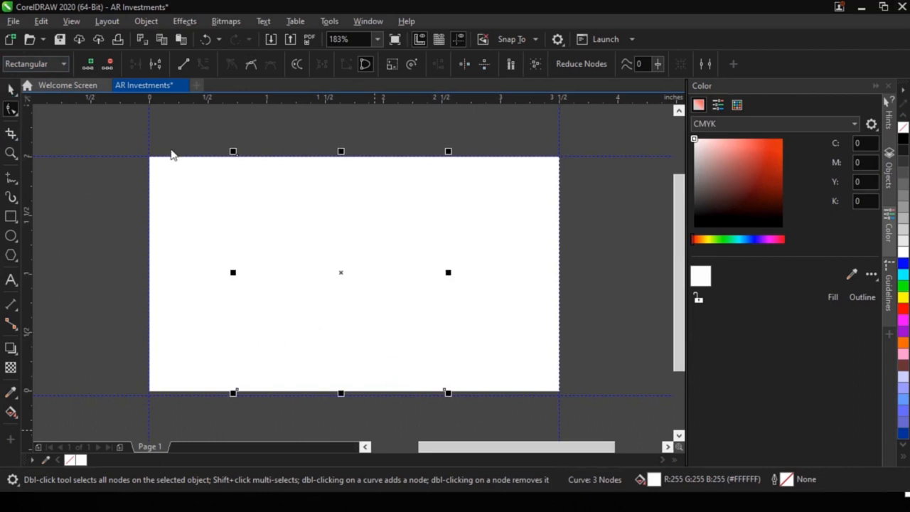
left_click_drag(232, 151, 353, 287)
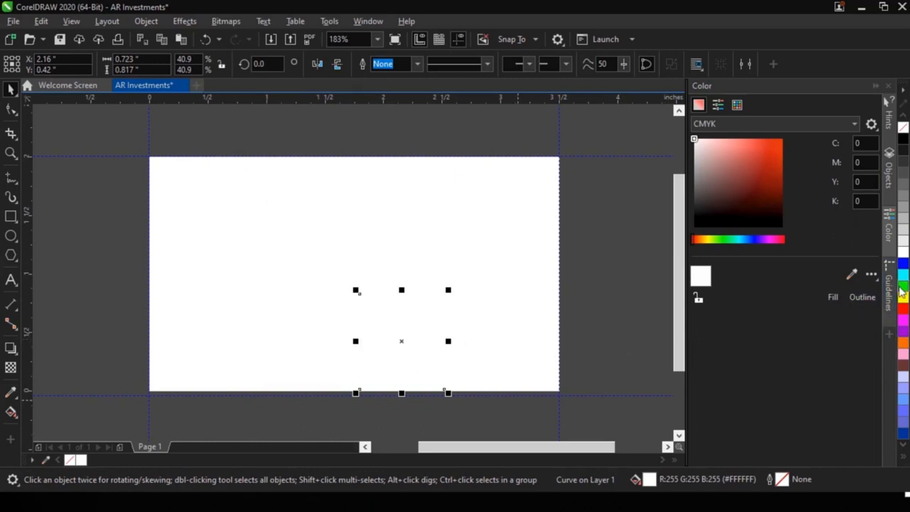
Fill the curved shape with green #009A3D and switch the color model to RGB
left_click_drag(900, 287, 897, 290)
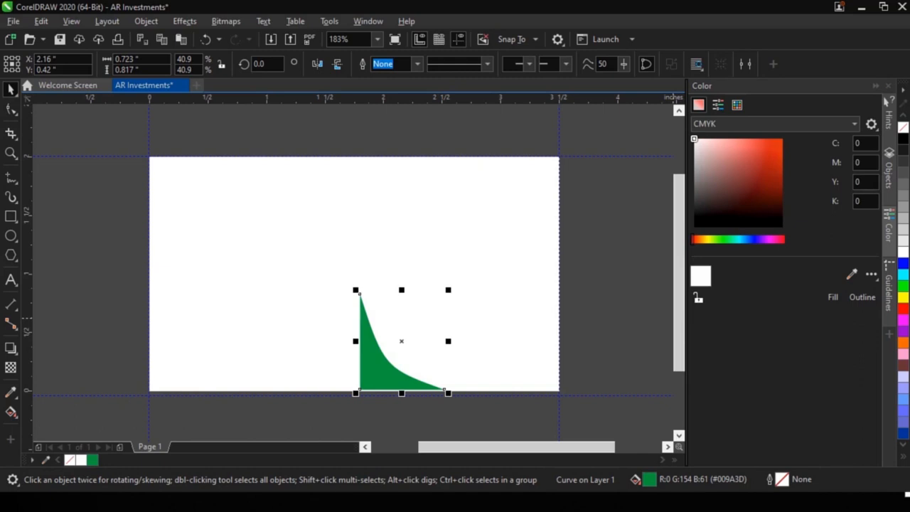
left_click(796, 122)
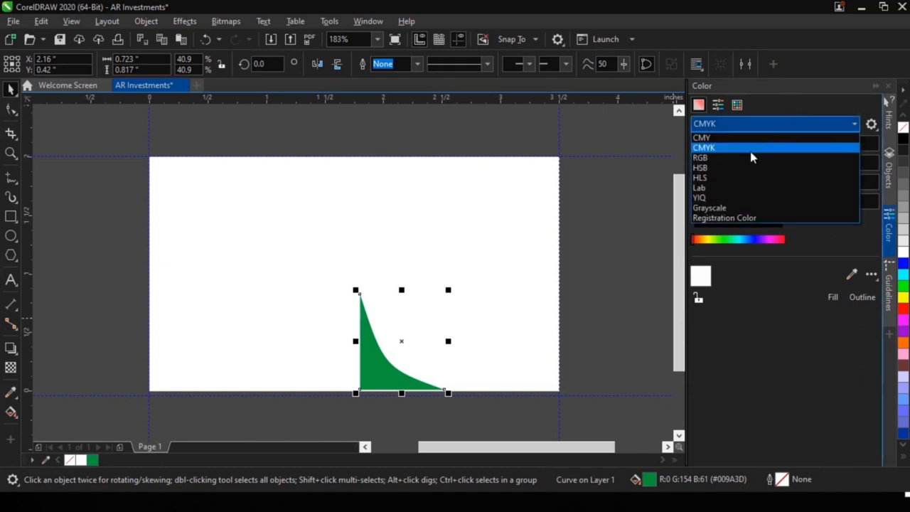
left_click(747, 157)
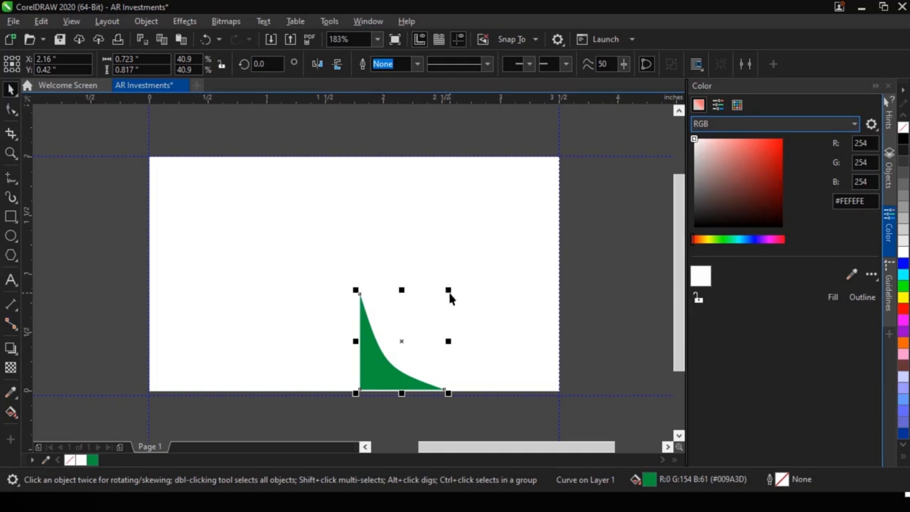
Enlarge the green curved shape to about 1.46 by 1.65 in, trying its position at the card's lower-left corner
left_click_drag(447, 289, 519, 143)
left_click_drag(384, 352, 171, 363)
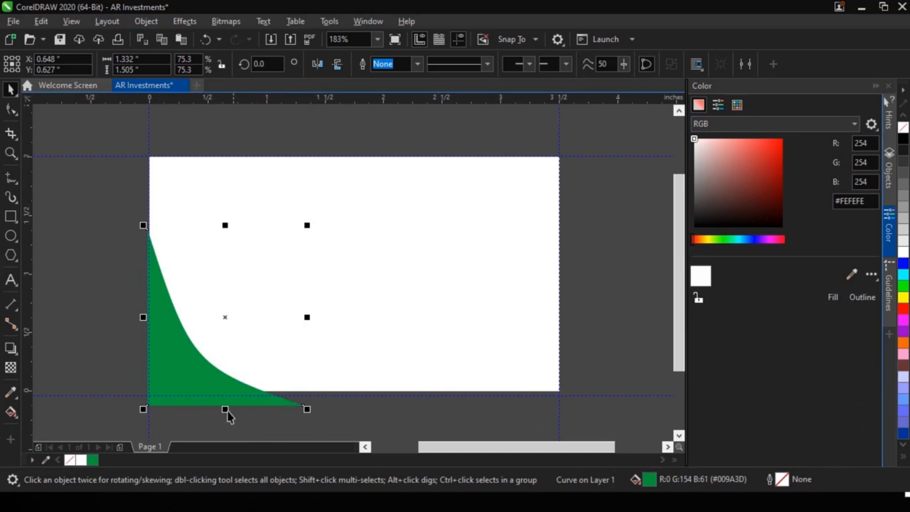
left_click_drag(175, 367, 284, 315)
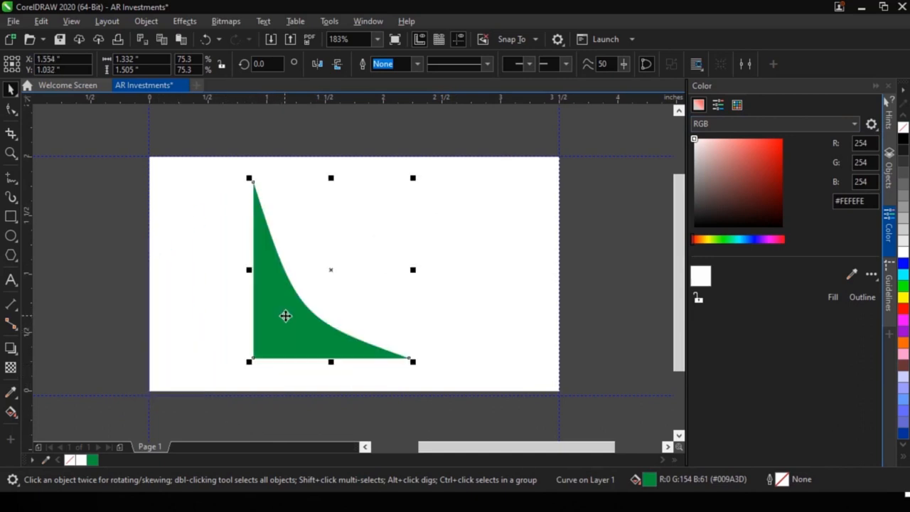
left_click_drag(413, 178, 429, 162)
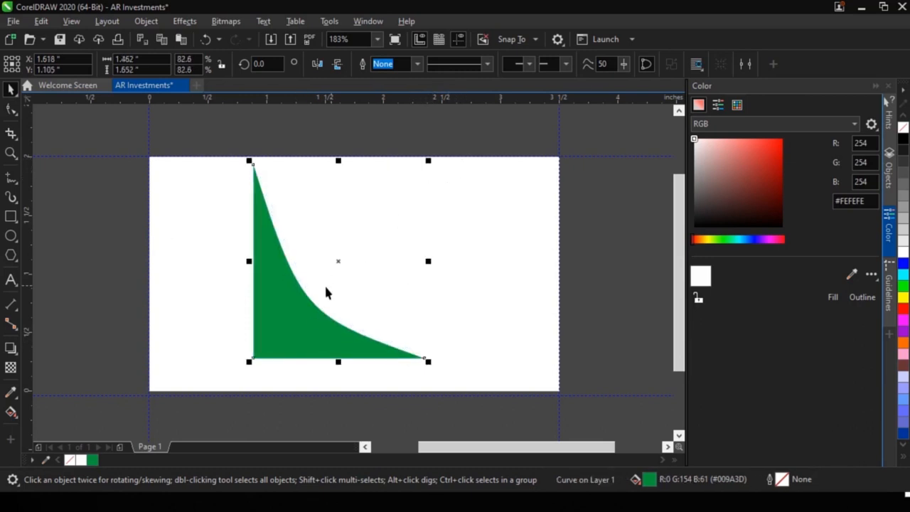
PowerClip the green shape inside the white page rectangle at its lower-left corner
left_click_drag(294, 305, 618, 238)
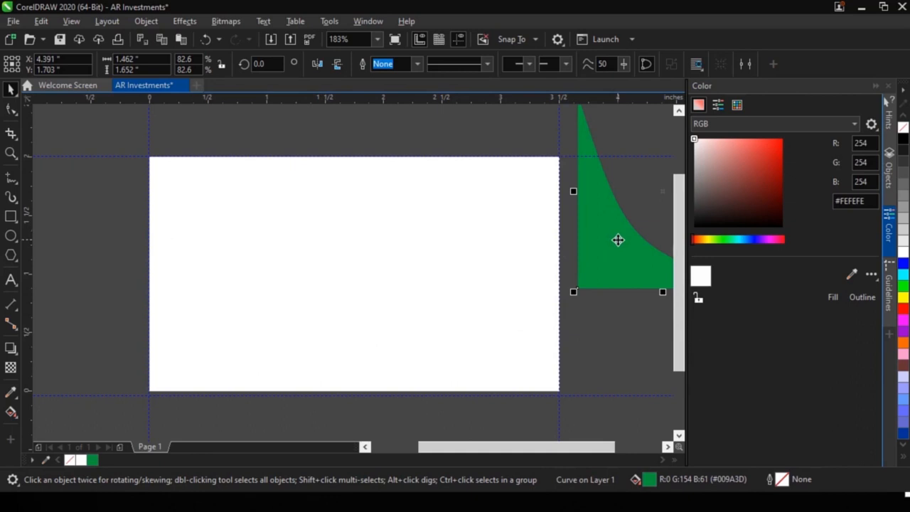
left_click_drag(618, 240, 178, 362)
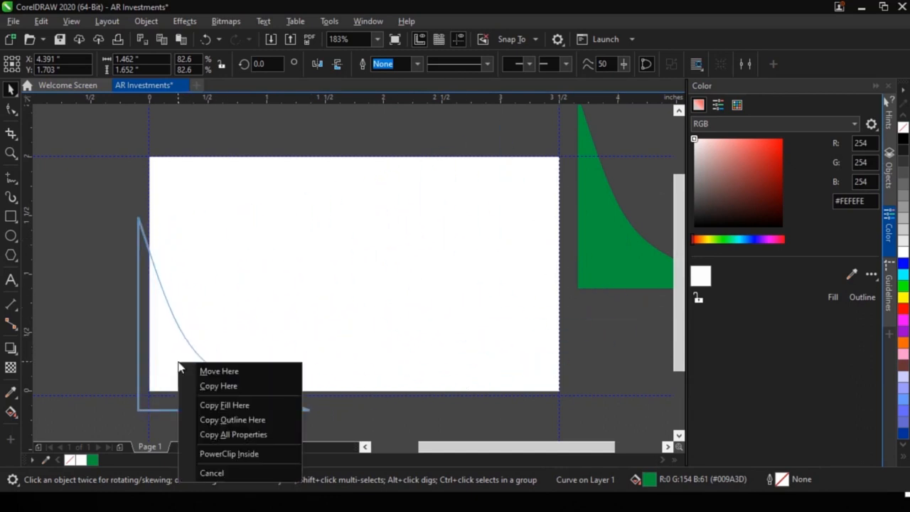
left_click(235, 453)
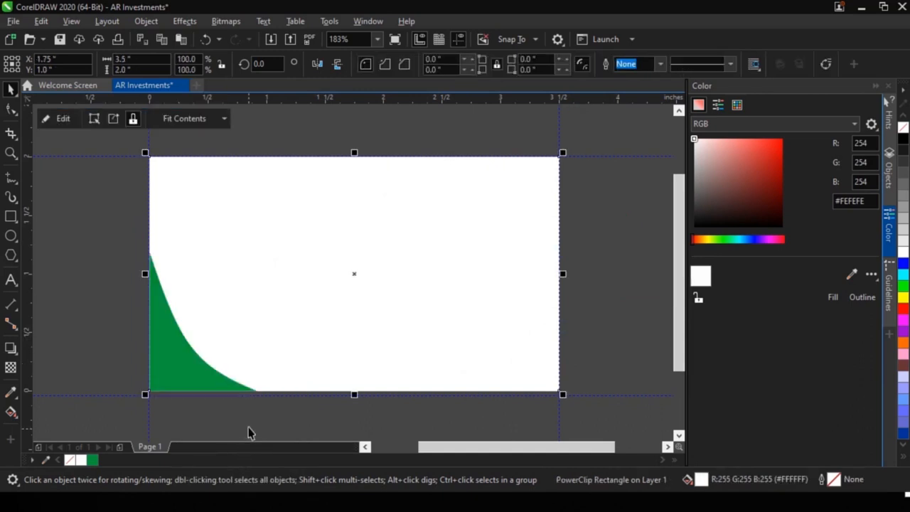
Edit the PowerClip contents, enlarging the green shape to about 1.58 by 1.78 in and nudging it to the right
right_click(180, 350)
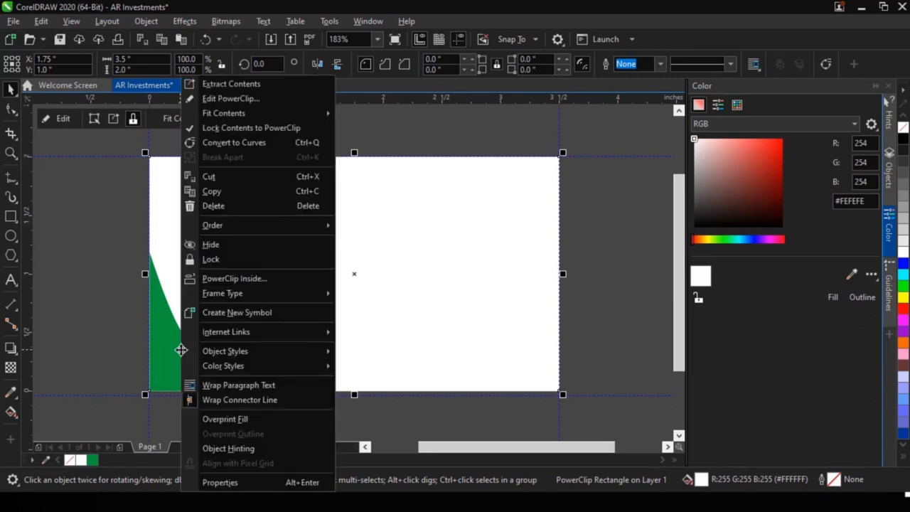
left_click(229, 100)
left_click(165, 313)
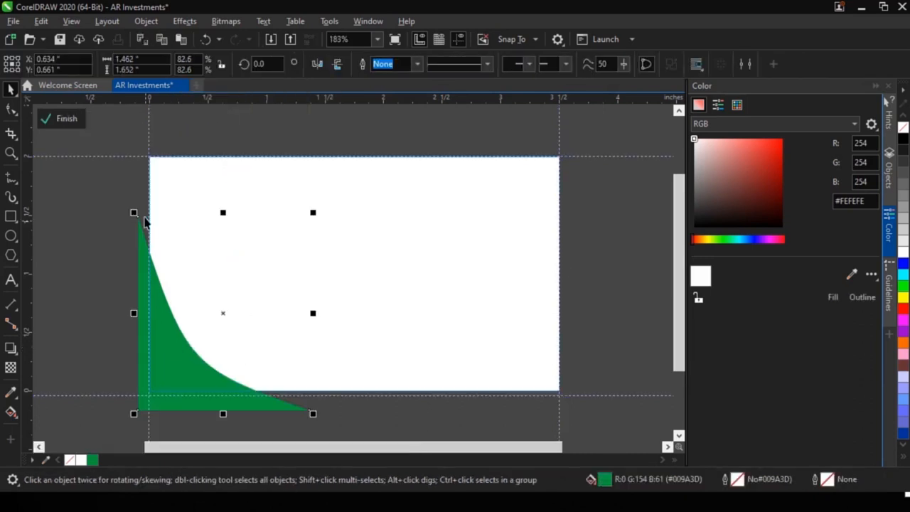
left_click_drag(128, 209, 122, 177)
key("Right")
key("Right")
key("Right")
key("Right")
key("Right")
key("Right")
key("Right")
key("Right")
key("Right")
key("Right")
key("Right")
key("Right")
key("Right")
key("Right")
key("Right")
key("Right")
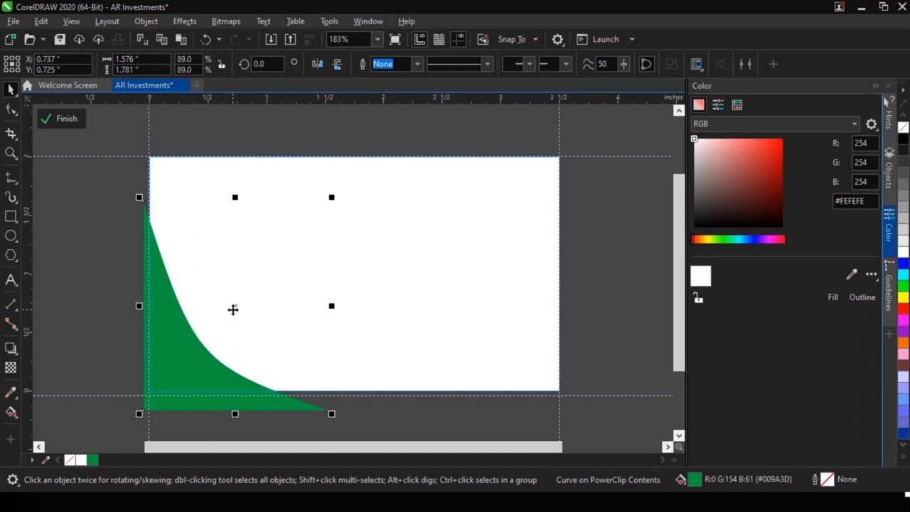
Duplicate the green shape inside the PowerClip, move the copy toward the card's upper-right area and activate its rotation handles
right_click(251, 259)
mouse_move(282, 299)
left_click(183, 260)
left_click(171, 320)
left_click(172, 320)
left_click(172, 321)
left_click_drag(169, 329, 428, 254)
left_click(417, 227)
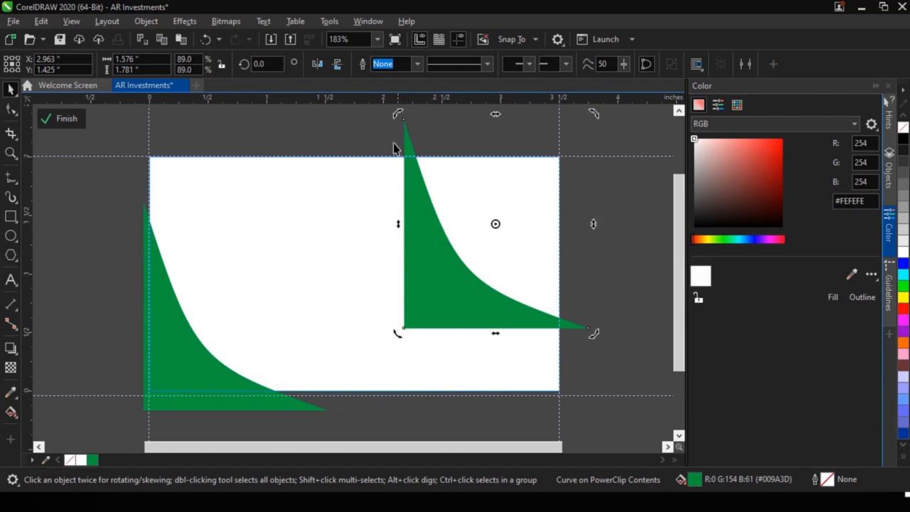
Rotate the duplicated green shape about 180 degrees, fit it over the card's upper-right corner and finish editing the PowerClip
left_click_drag(400, 114, 540, 273)
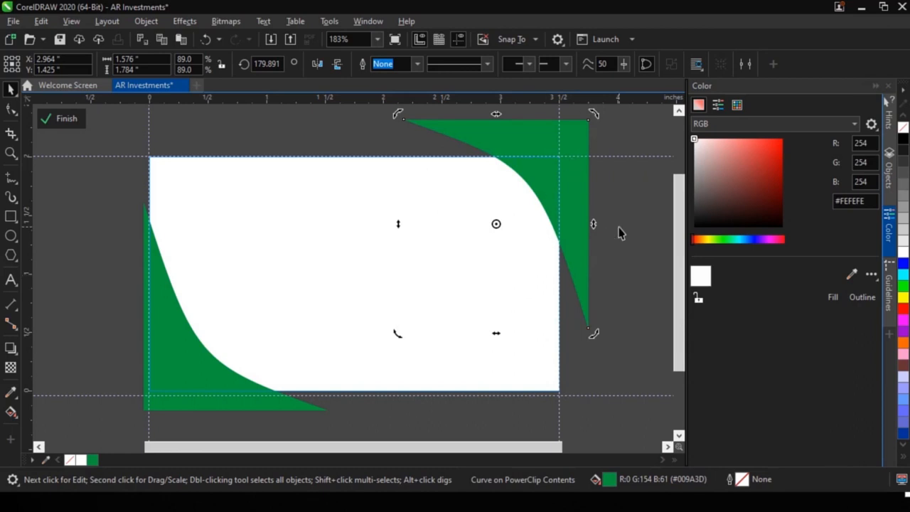
left_click_drag(547, 185, 531, 210)
right_click(330, 244)
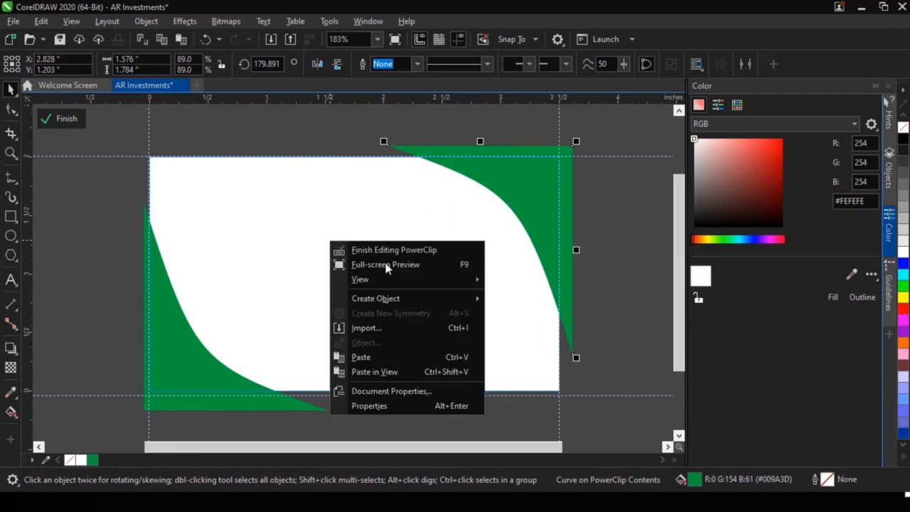
left_click(398, 251)
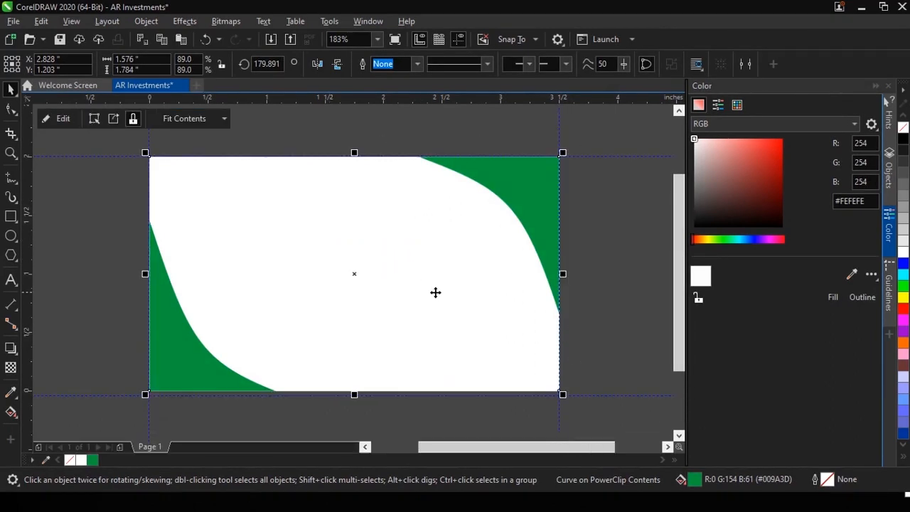
left_click(260, 280)
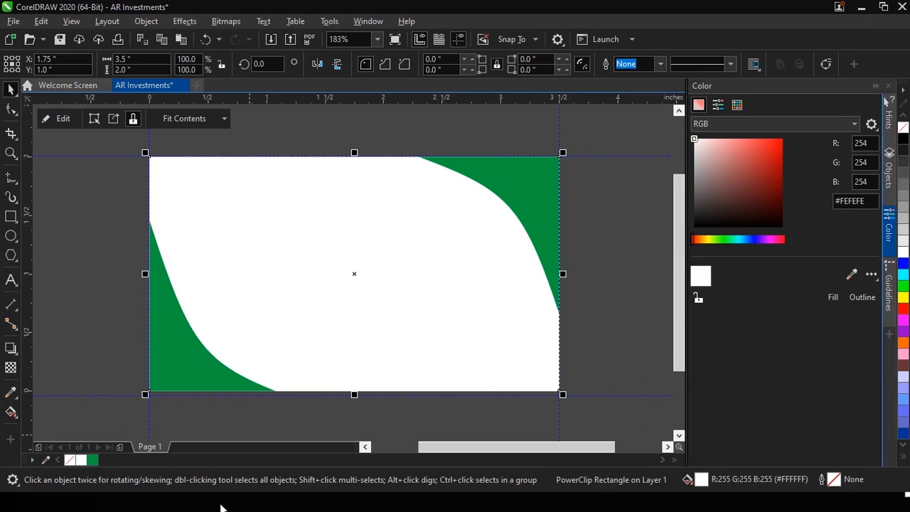
Minimize CorelDRAW and the file, settings and trading windows open behind it
key("super")
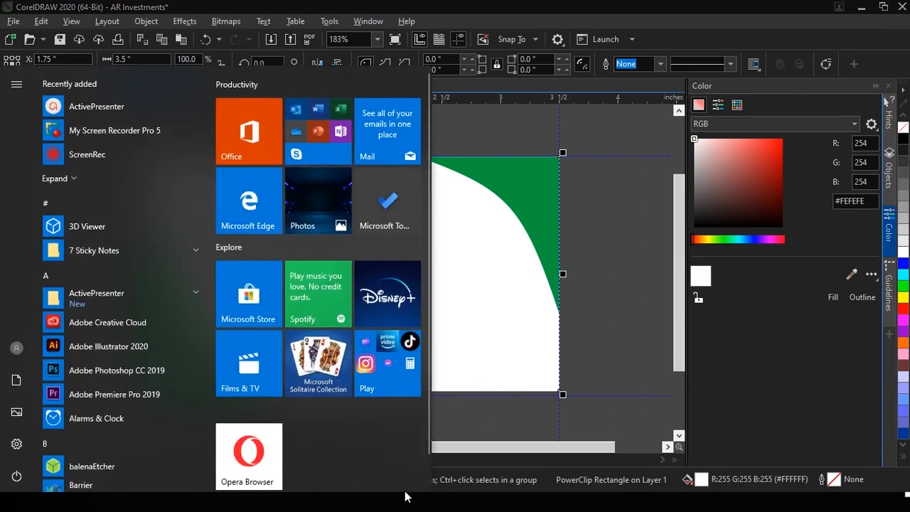
key("super")
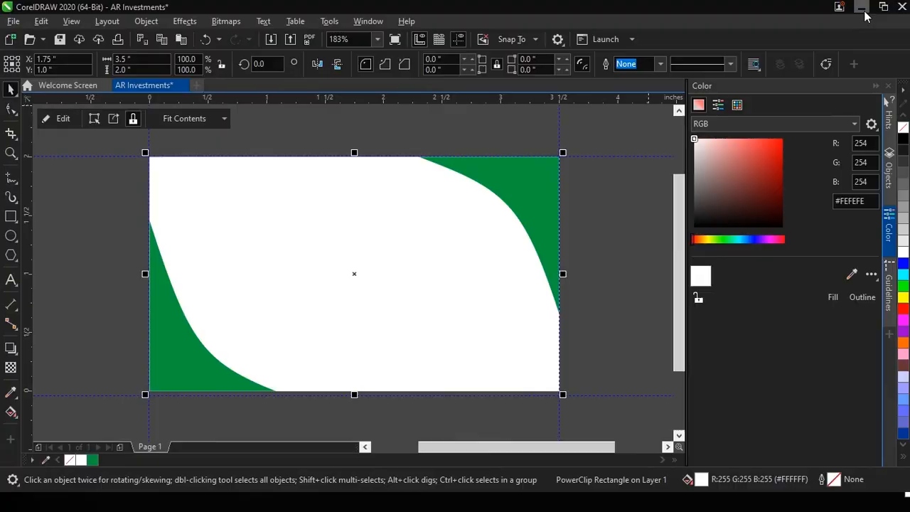
left_click(860, 7)
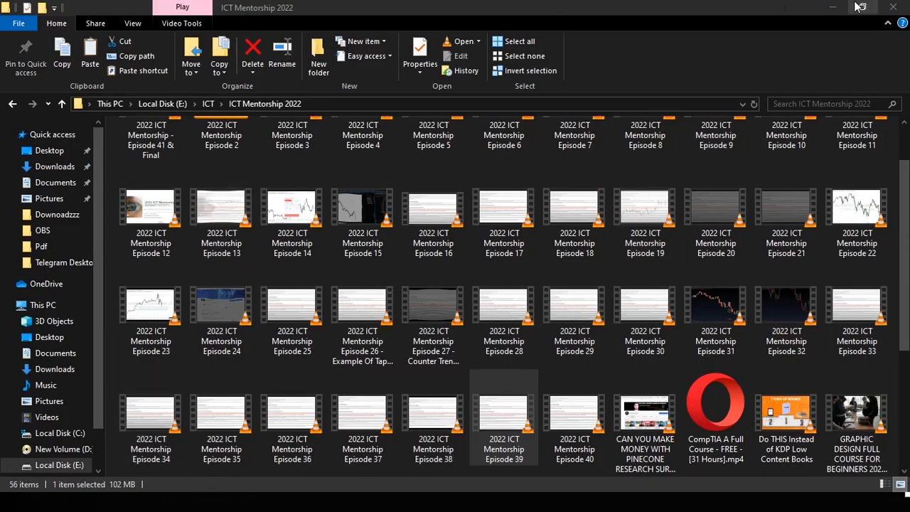
left_click(833, 7)
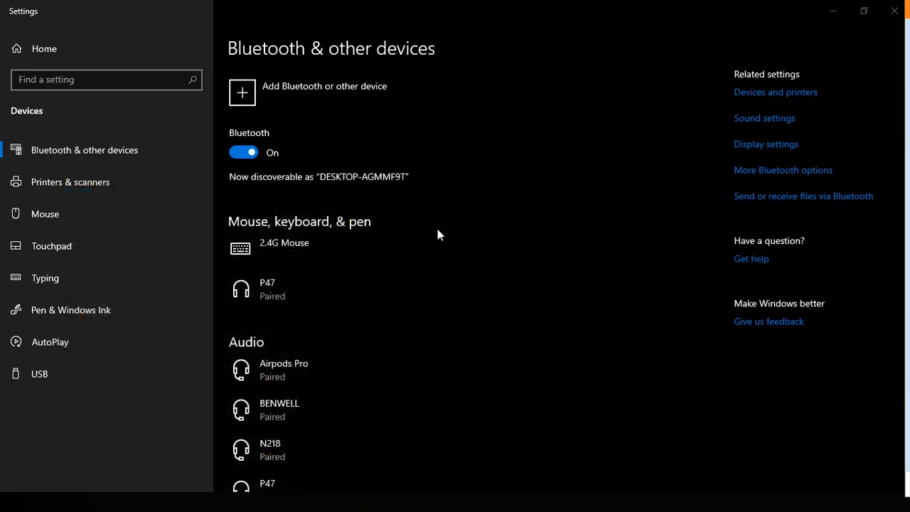
left_click(835, 10)
left_click(837, 9)
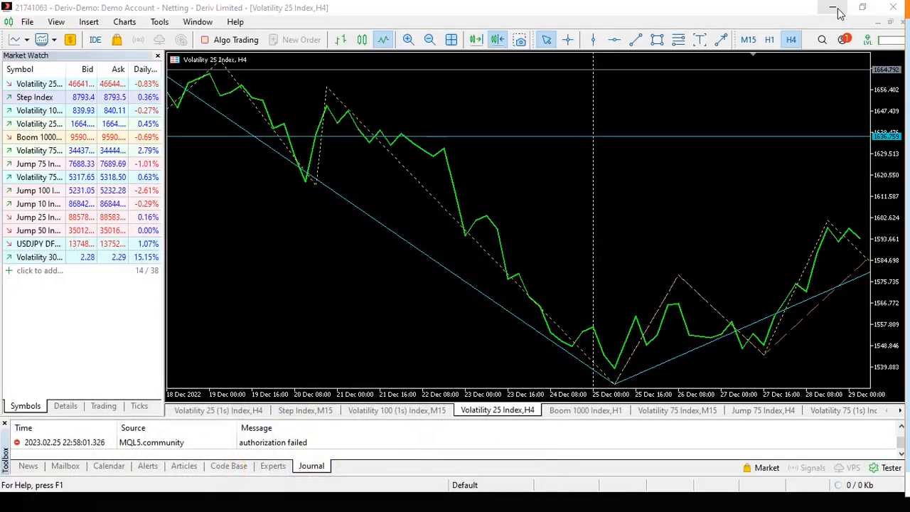
left_click(834, 8)
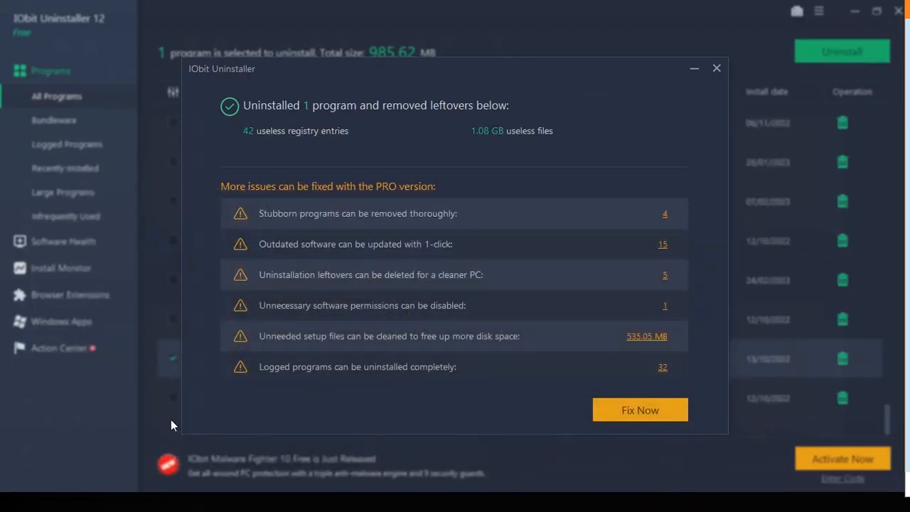
Switch to File Explorer, open the Logos folder inside Youtube Videos on the desktop and select the gui logo image
left_click(13, 501)
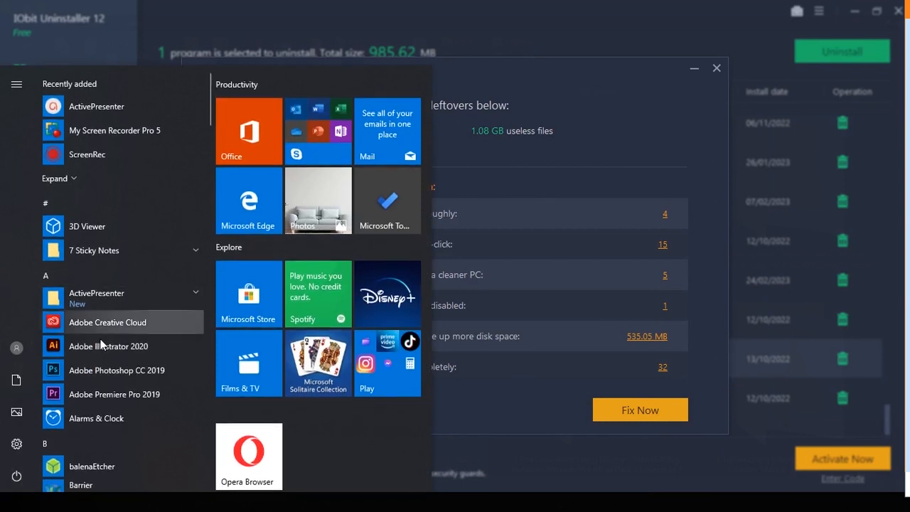
left_click(16, 380)
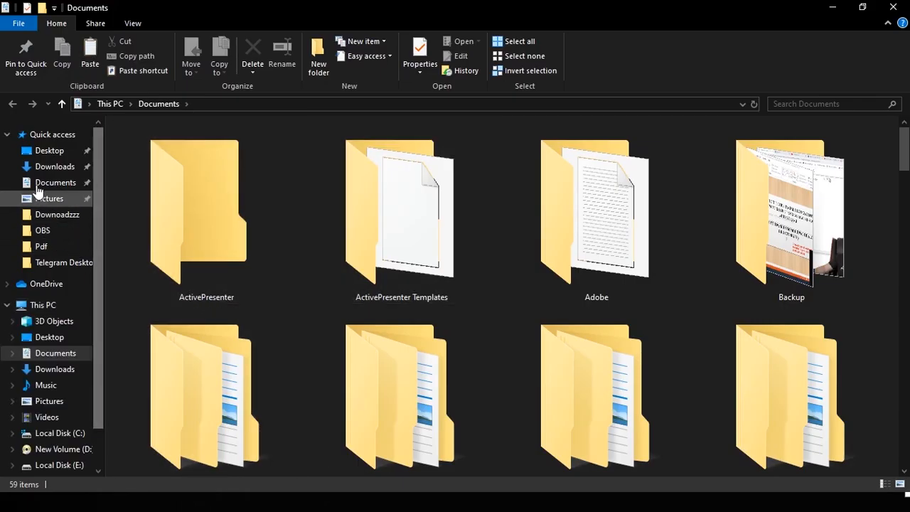
left_click(46, 151)
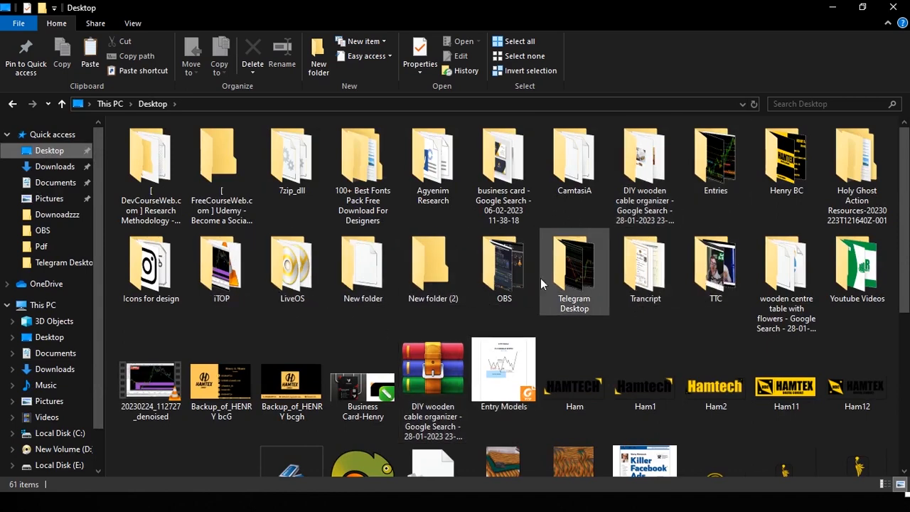
double_click(828, 291)
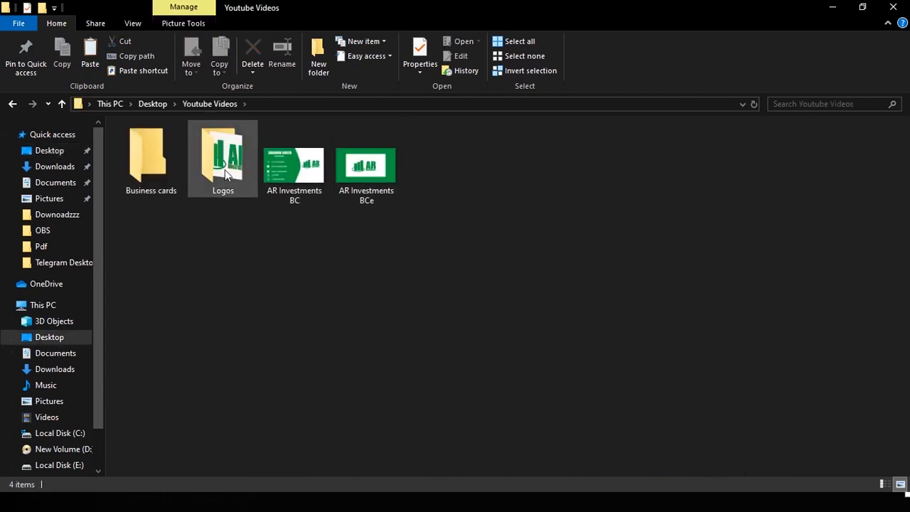
double_click(216, 165)
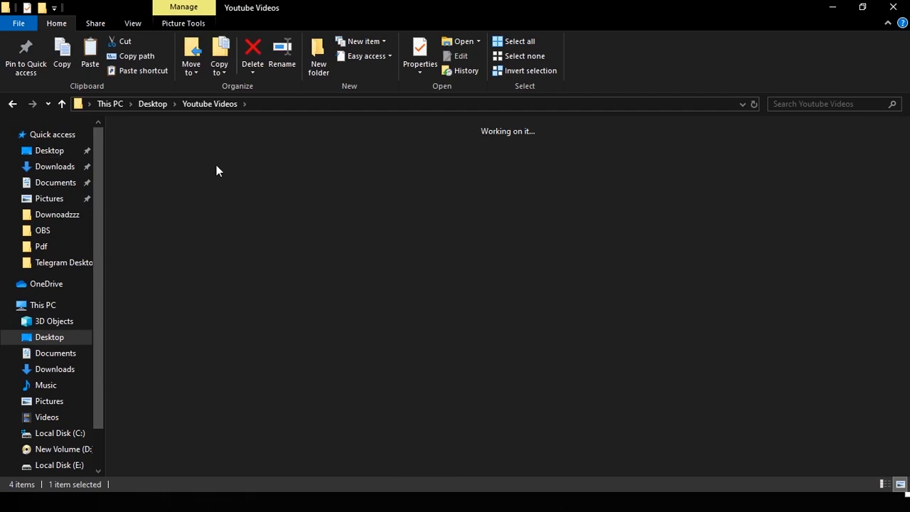
left_click(165, 163)
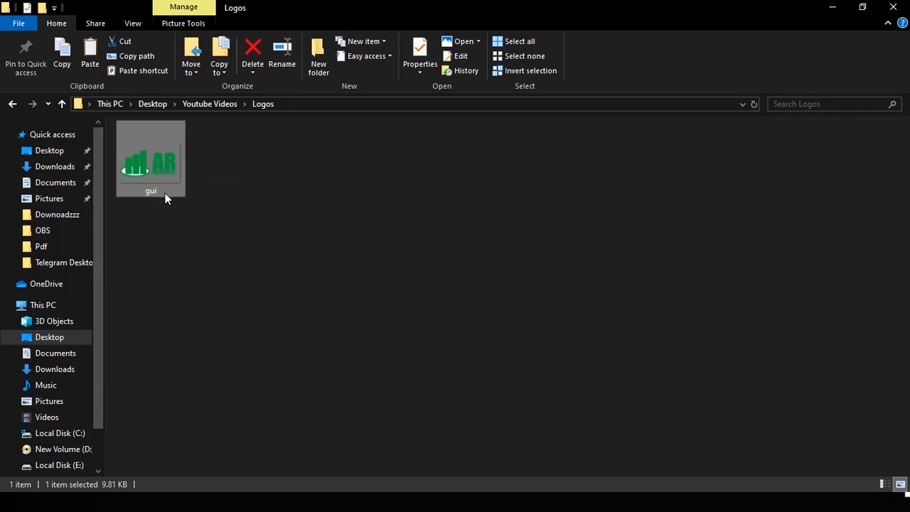
Return to CorelDRAW, try placing the gui.png object on the card's left half and delete it
left_click(831, 7)
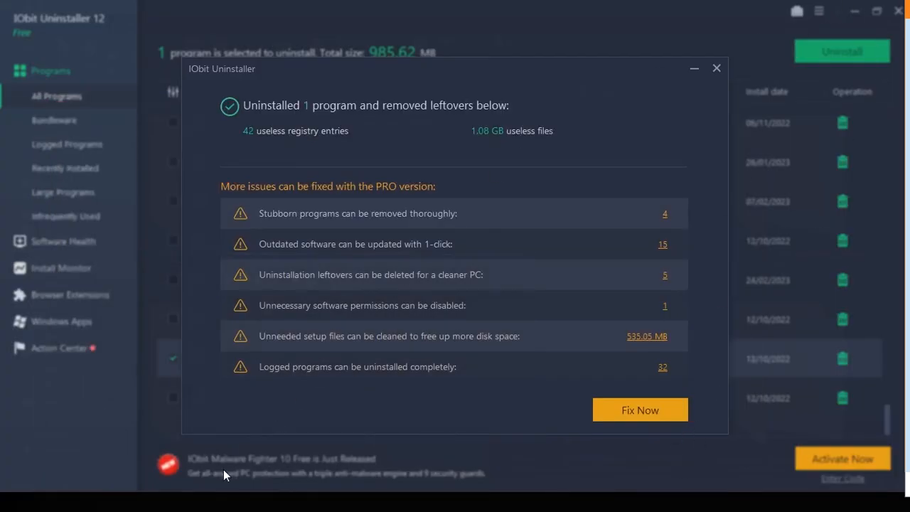
key("super")
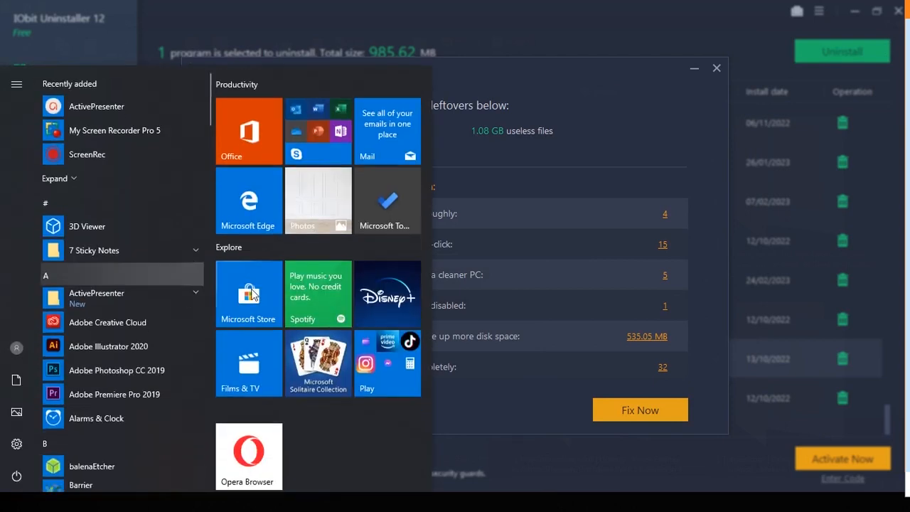
key("super")
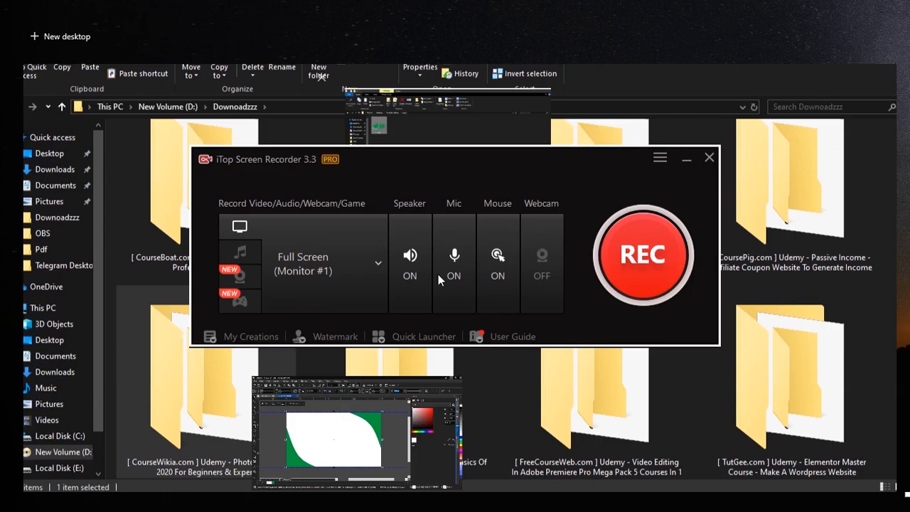
left_click(355, 419)
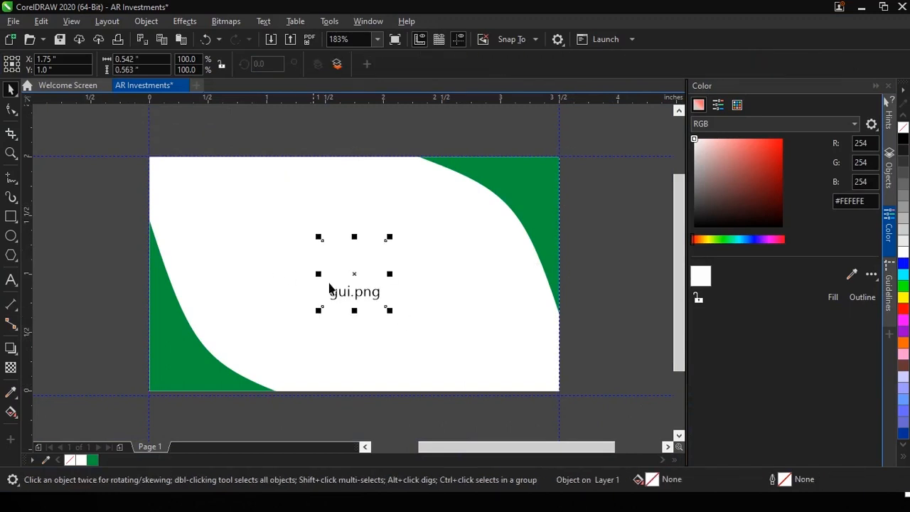
left_click_drag(351, 271, 263, 238)
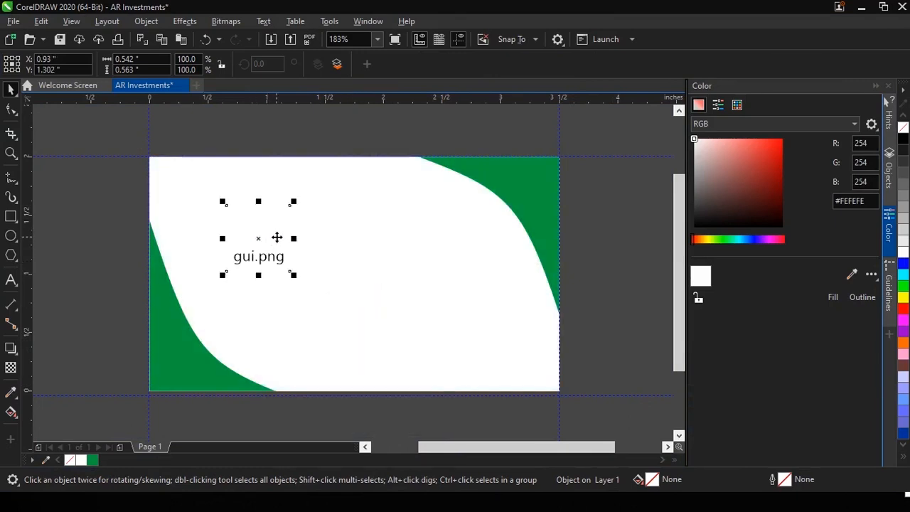
key("Delete")
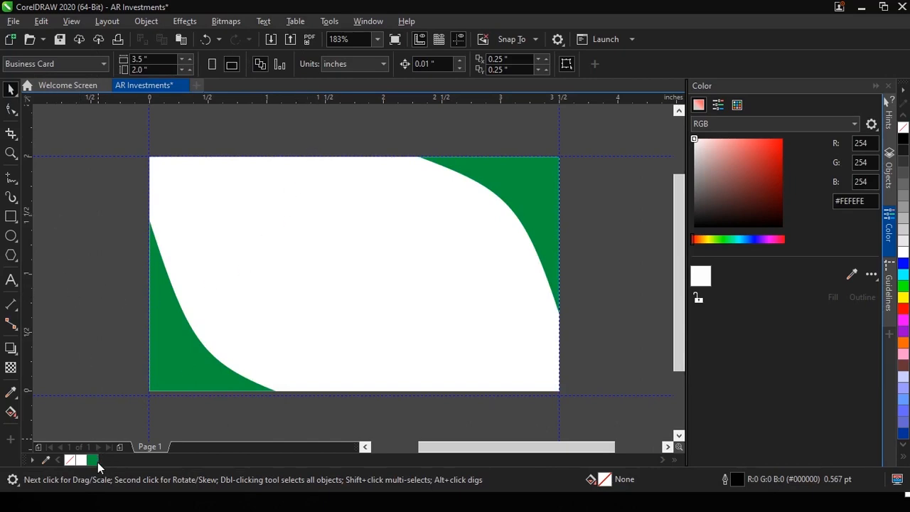
Switch to the Logos folder in File Explorer and copy the gui logo image file
key("super+Tab")
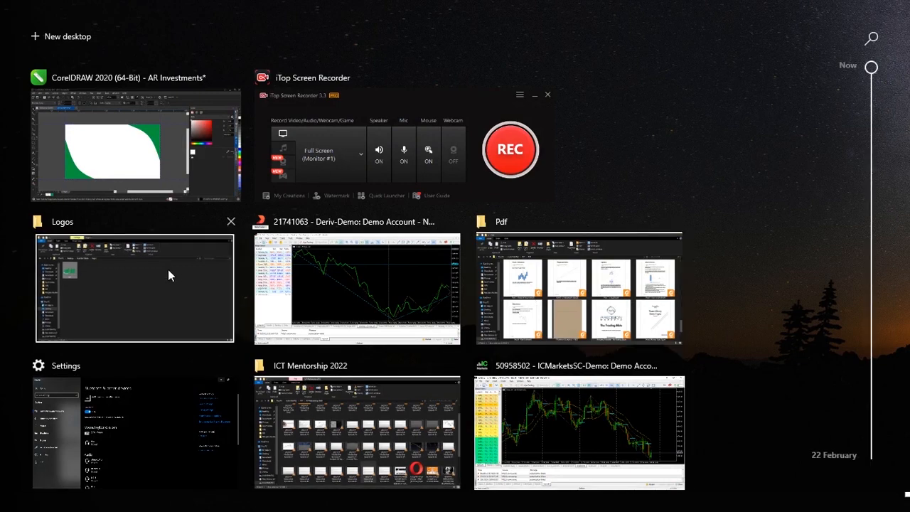
left_click(167, 269)
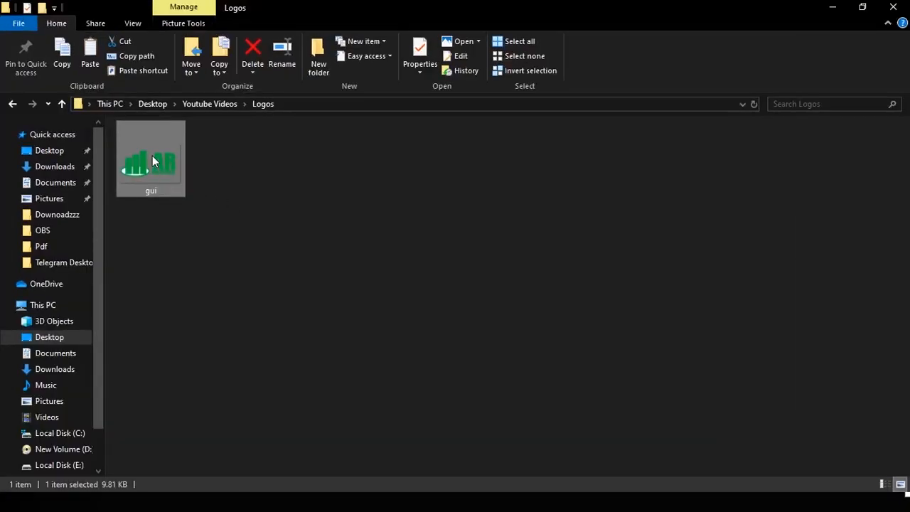
right_click(152, 157)
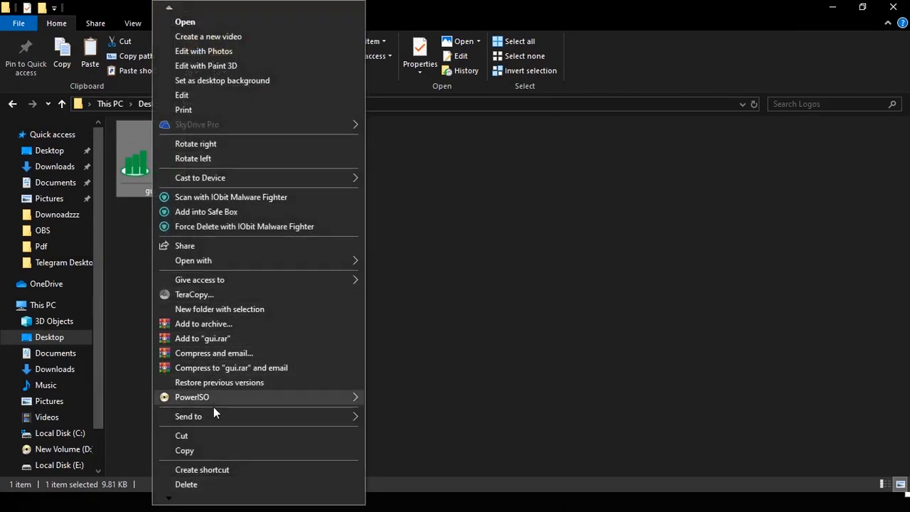
left_click(217, 450)
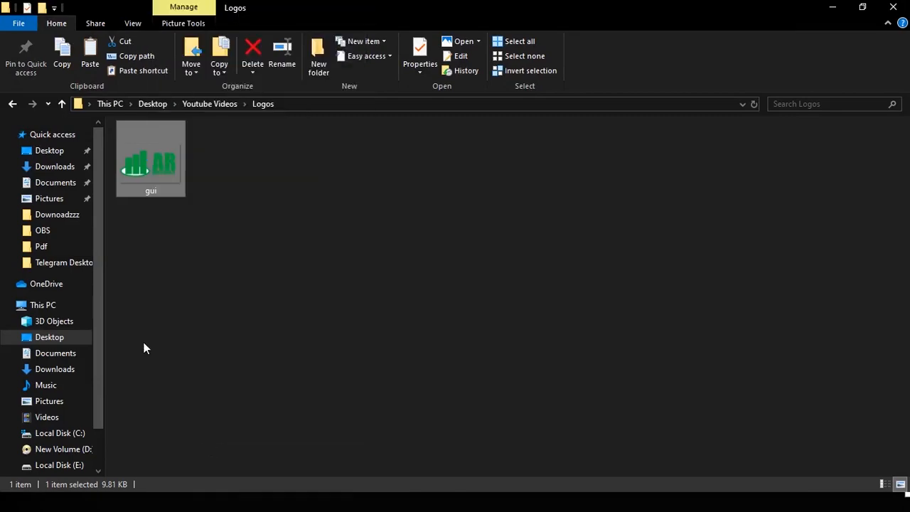
Switch back to CorelDRAW and paste the copied AR Investments logo onto the business card
key("super+Tab")
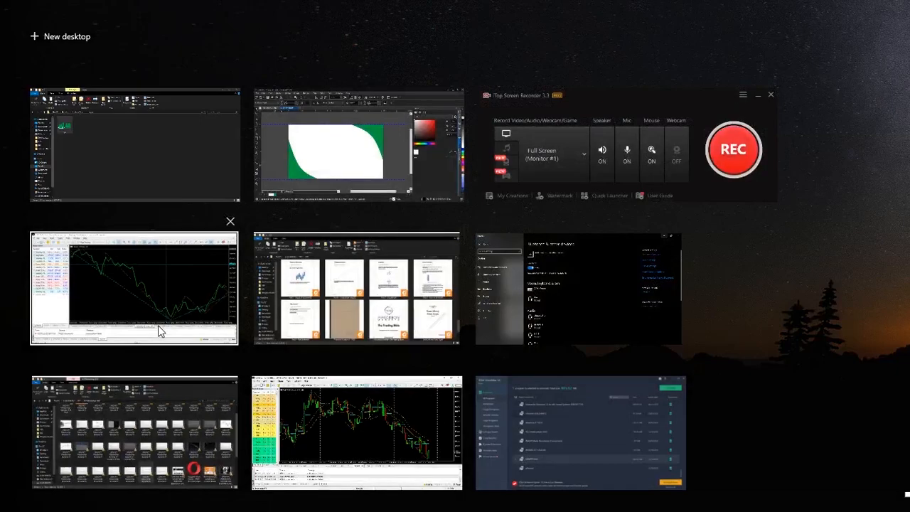
left_click(346, 131)
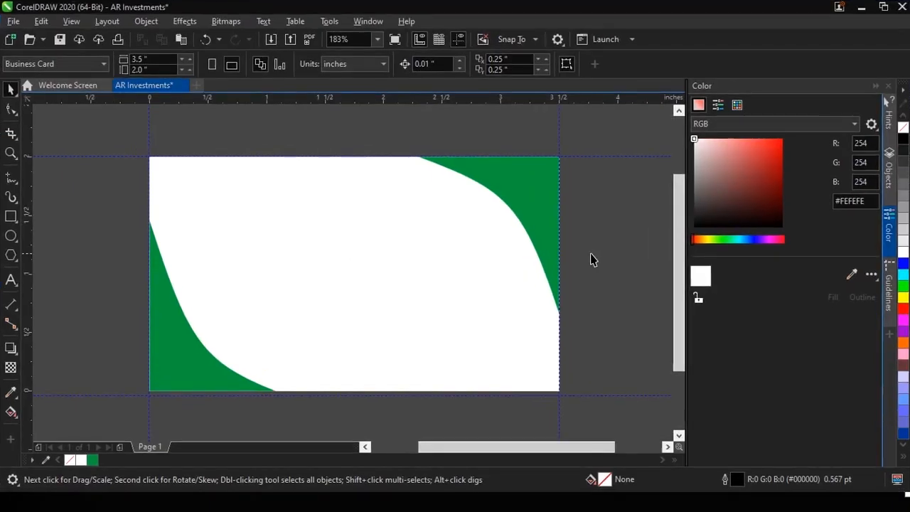
left_click(374, 254)
key("ctrl+v")
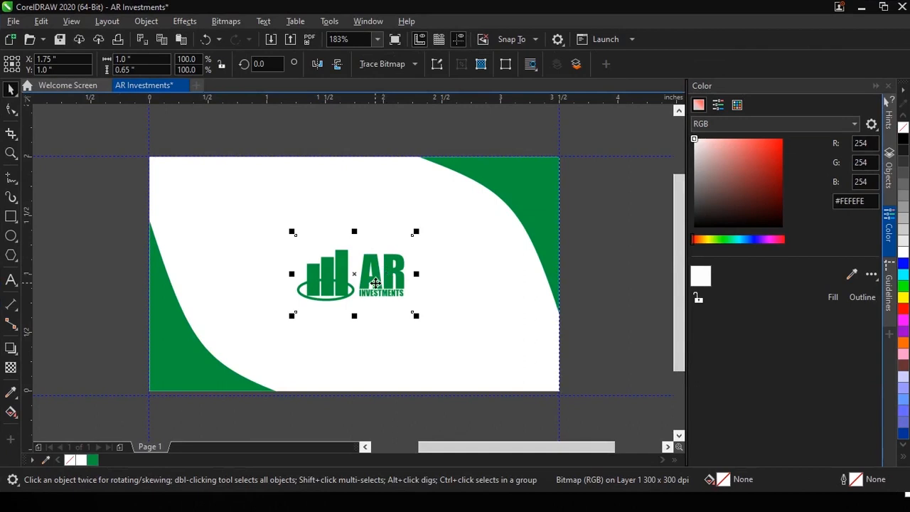
Shrink the logo to about 0.83 by 0.54 in and move it to the card's left half
left_click_drag(396, 283, 490, 278)
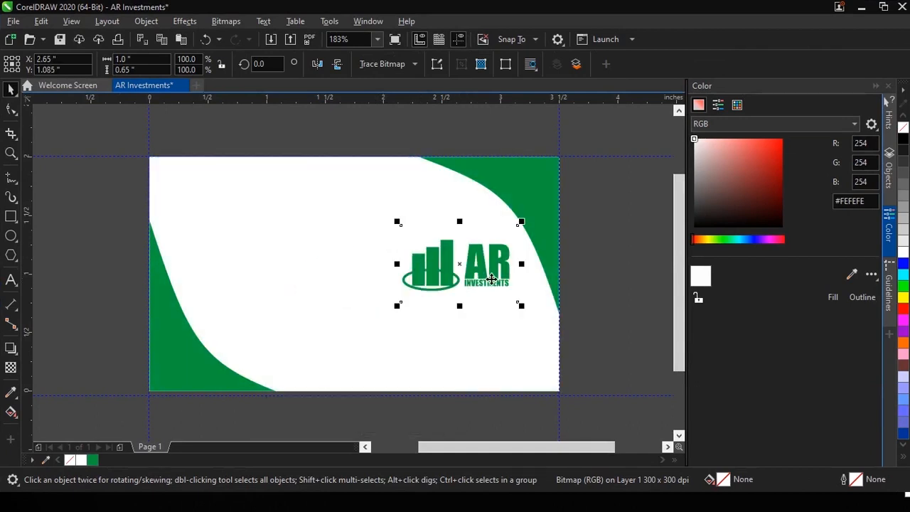
left_click_drag(523, 305, 496, 286)
left_click_drag(440, 256, 226, 251)
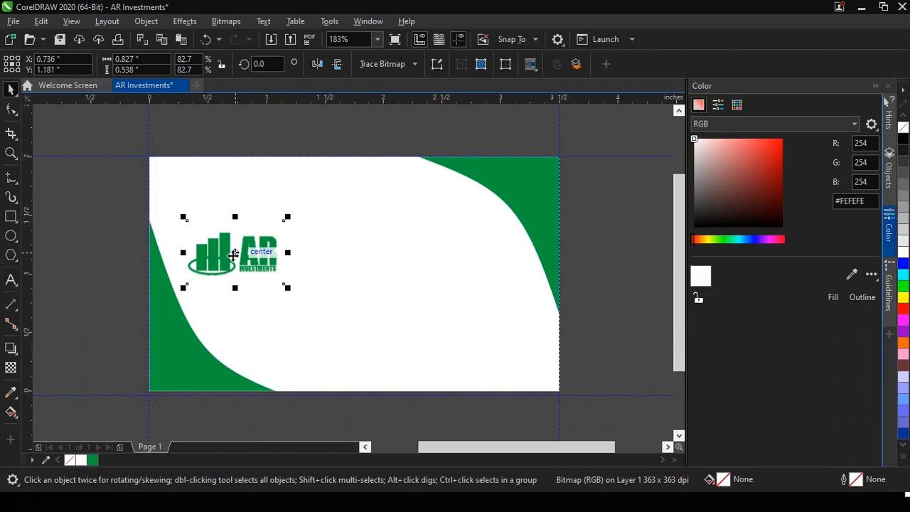
Nudge the logo down, then reduce it to about 0.63 by 0.41 in and place it close to the lower-left green curve
key("Down")
key("Down")
key("Down")
key("Down")
key("Down")
key("Down")
key("Down")
key("Down")
key("Down")
key("Down")
key("Down")
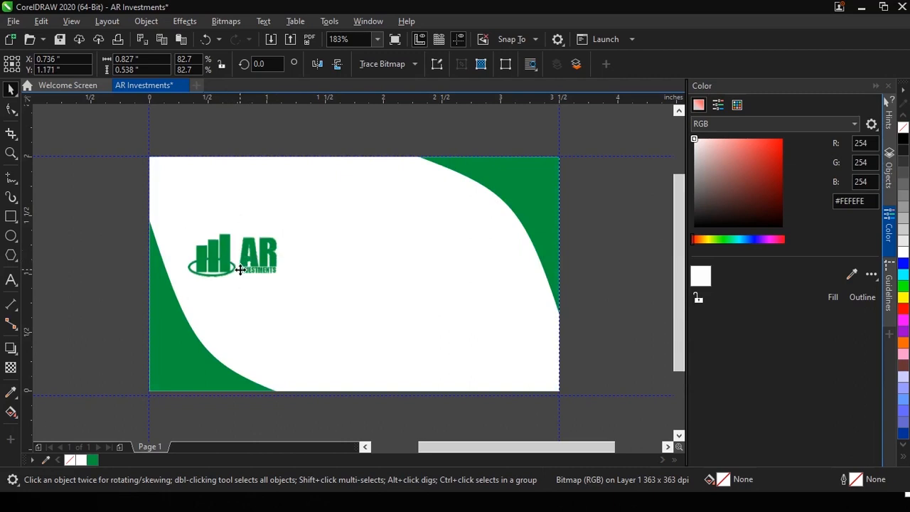
key("Down")
key("Down")
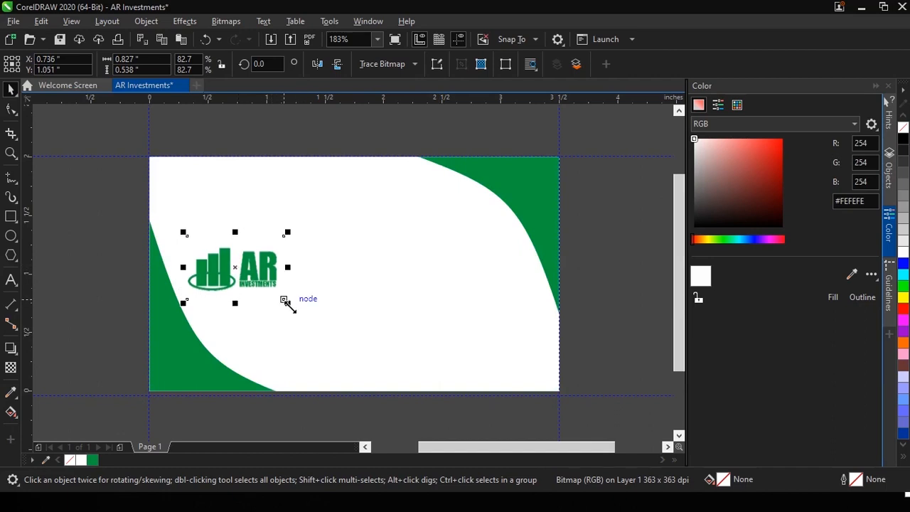
left_click_drag(285, 301, 265, 287)
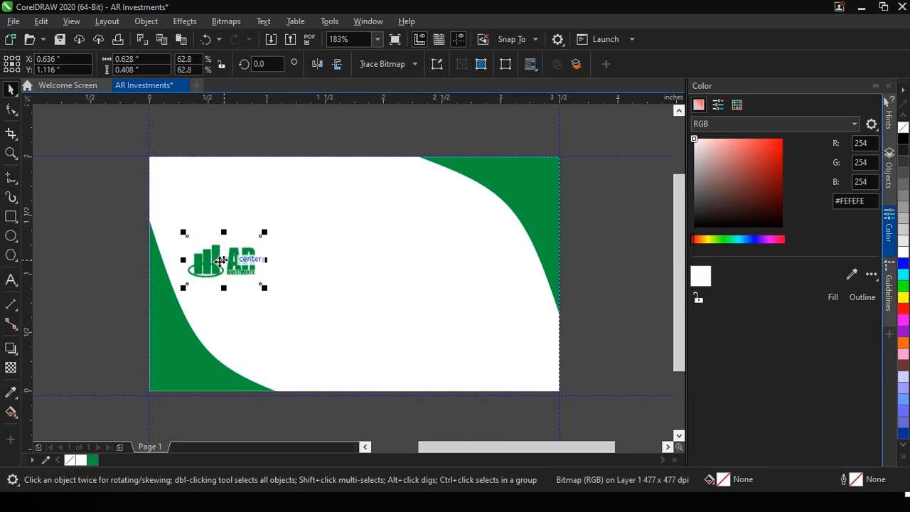
left_click_drag(221, 261, 217, 263)
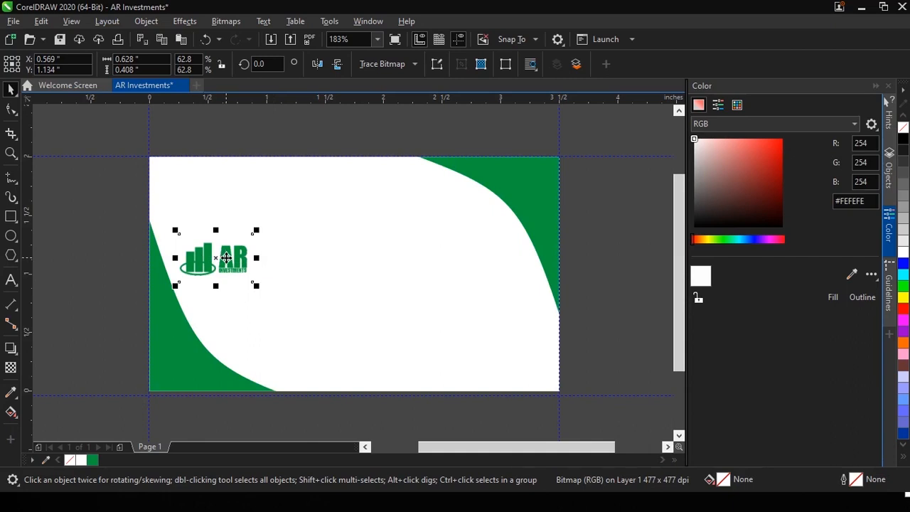
Enlarge the logo to about 1.06 by 0.69 in and shift it slightly right and down from the lower-left green curve
left_click_drag(226, 258, 237, 263)
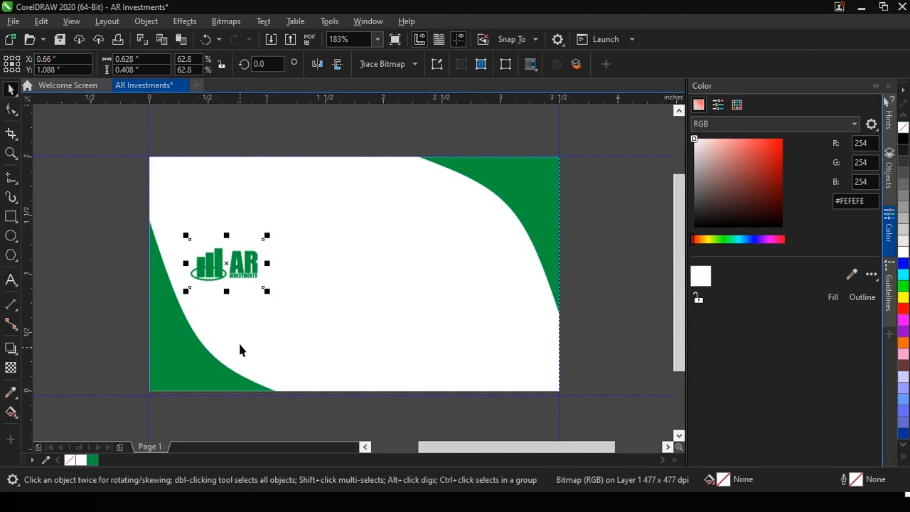
left_click_drag(268, 291, 315, 325)
mouse_move(237, 267)
left_mouse_down()
mouse_move(246, 271)
mouse_move(244, 258)
mouse_move(248, 268)
left_mouse_up()
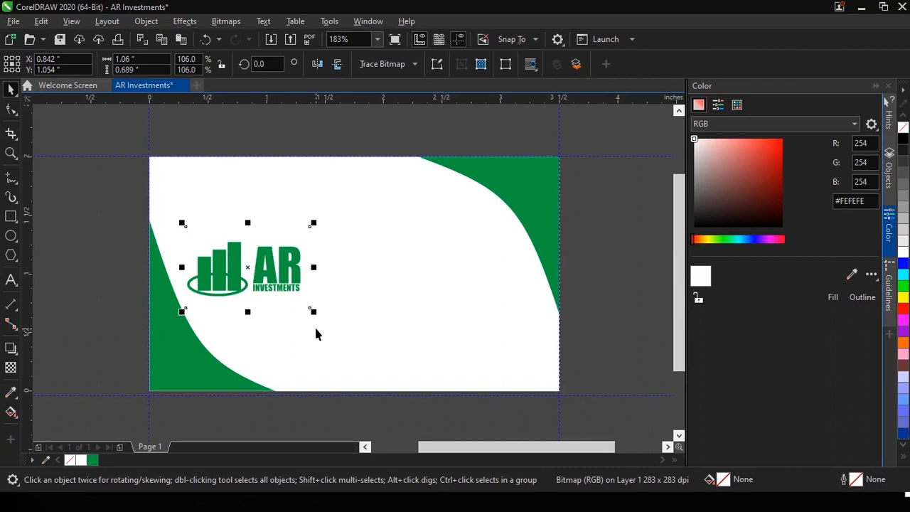
key("Down")
key("Right")
key("Right")
key("Right")
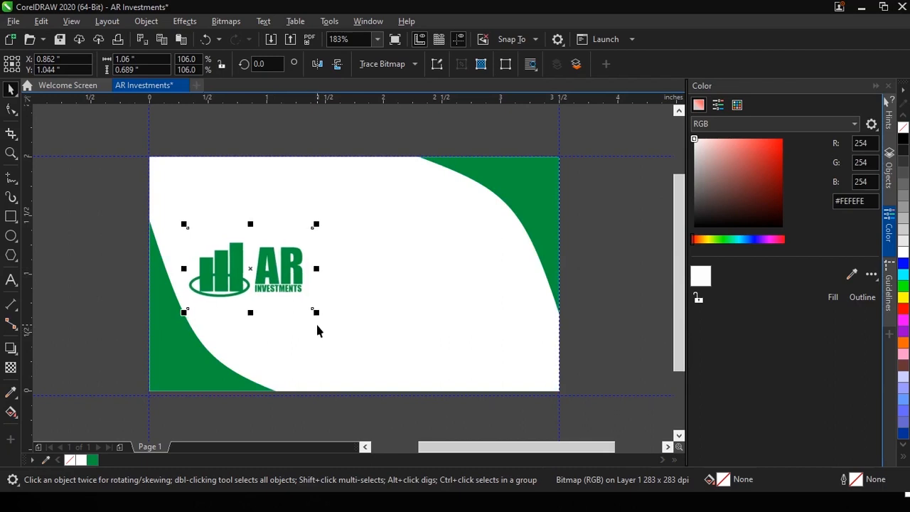
Draw a rectangle about 1.88 by 2.07 in over the card's right half and convert it to curves
left_click(11, 217)
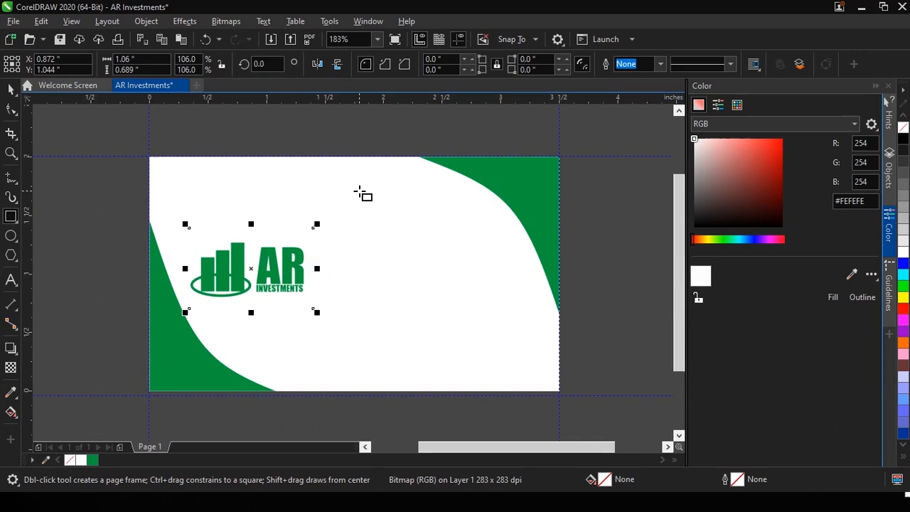
left_click_drag(352, 158, 577, 400)
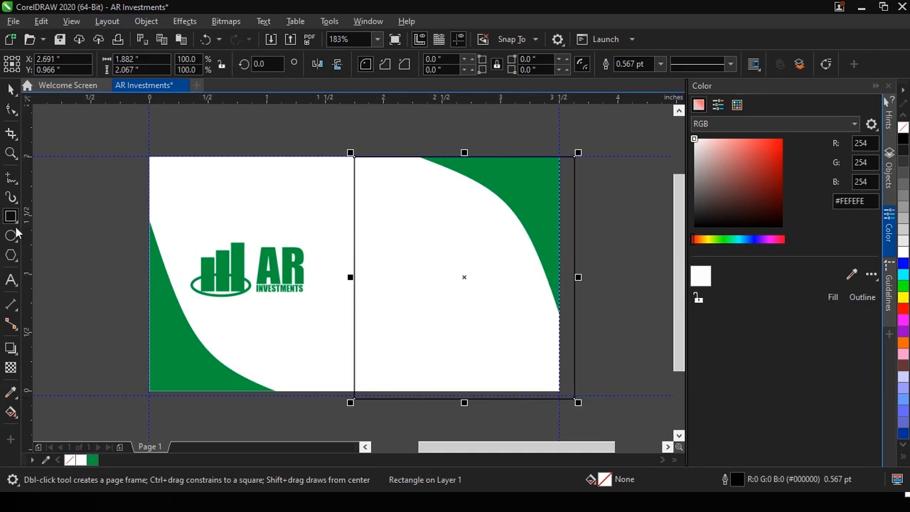
left_click(10, 110)
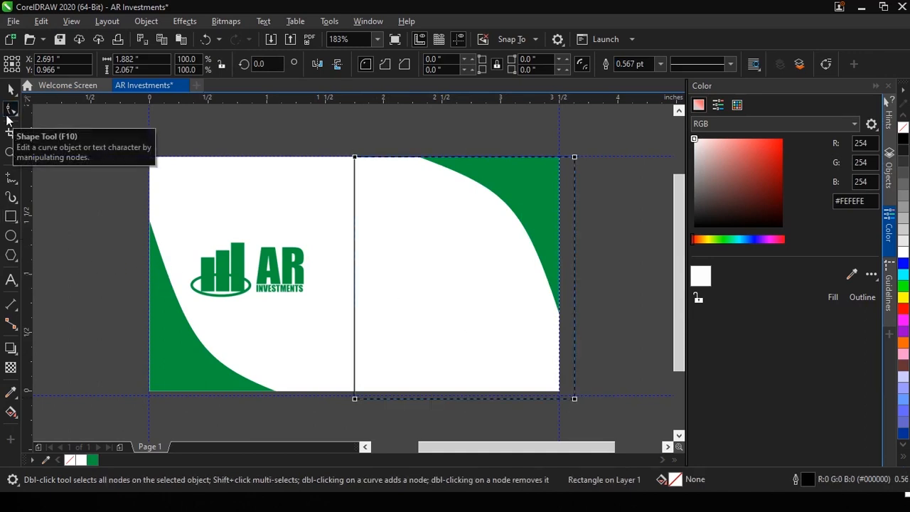
key("ctrl+q")
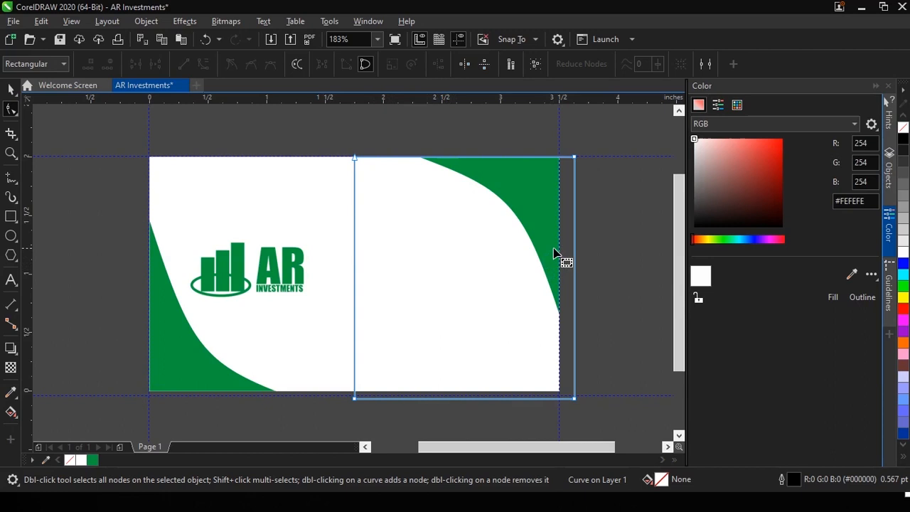
Add a node midway on the new shape's left edge and pull it outward to form a shallow point
left_click(355, 277)
left_click_drag(356, 278, 335, 275)
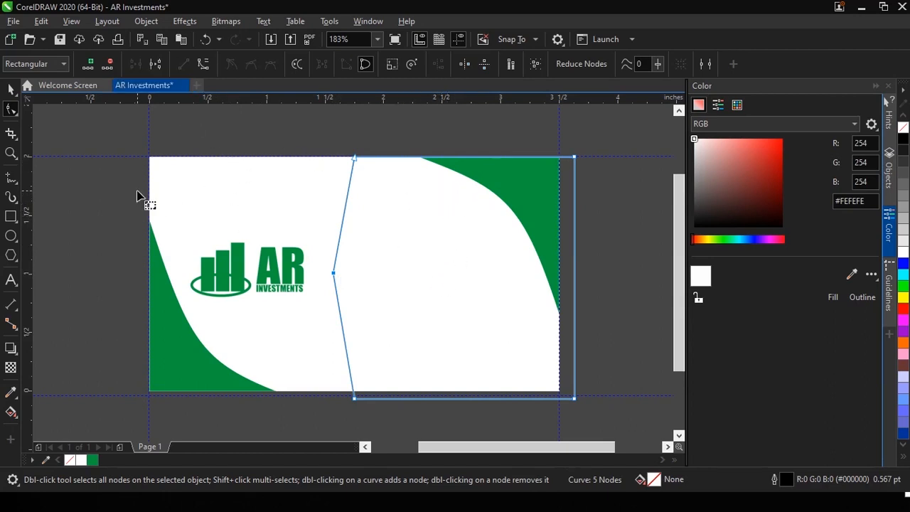
left_click(11, 89)
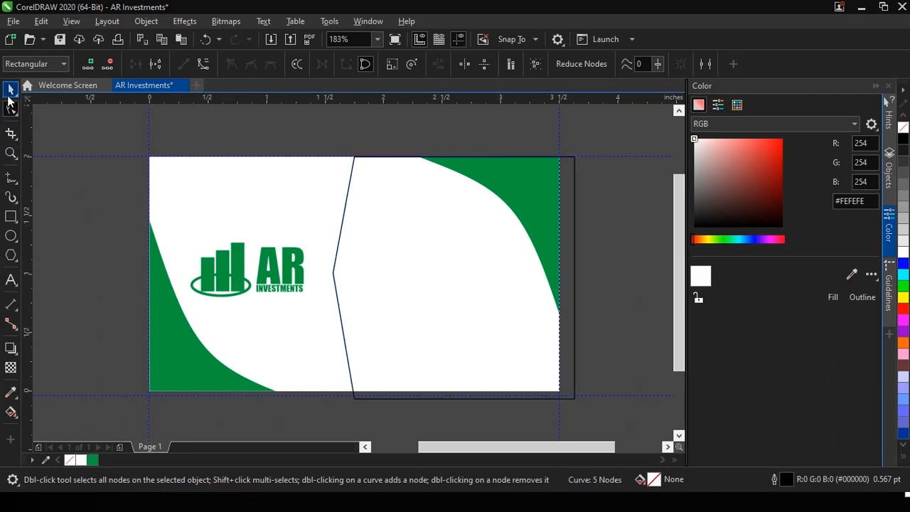
Move the pointed shape off the card to its lower right and fill it with green #009A3D without an outline
key("space")
left_click_drag(440, 247, 541, 291)
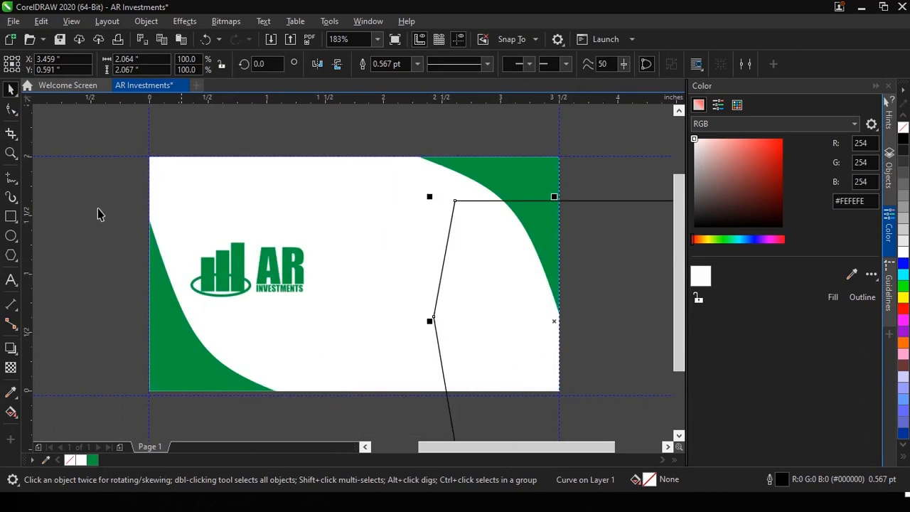
left_click(10, 153)
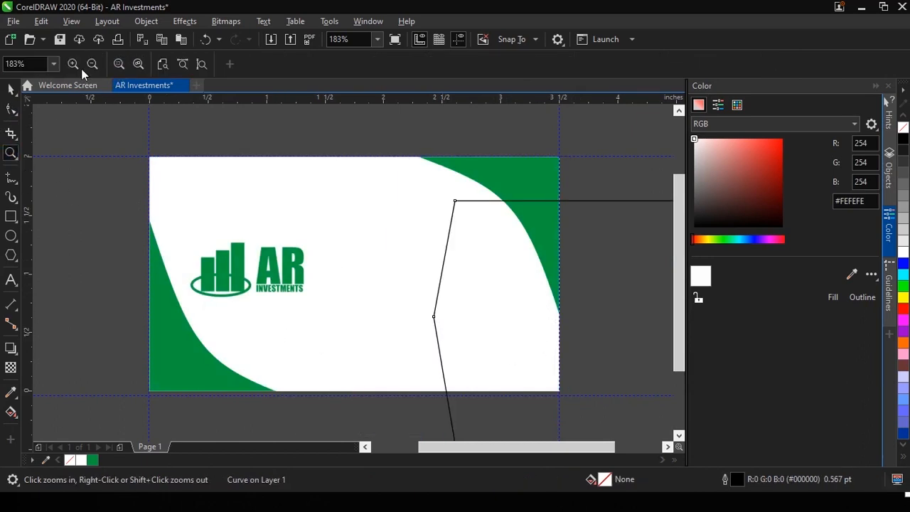
left_click(92, 64)
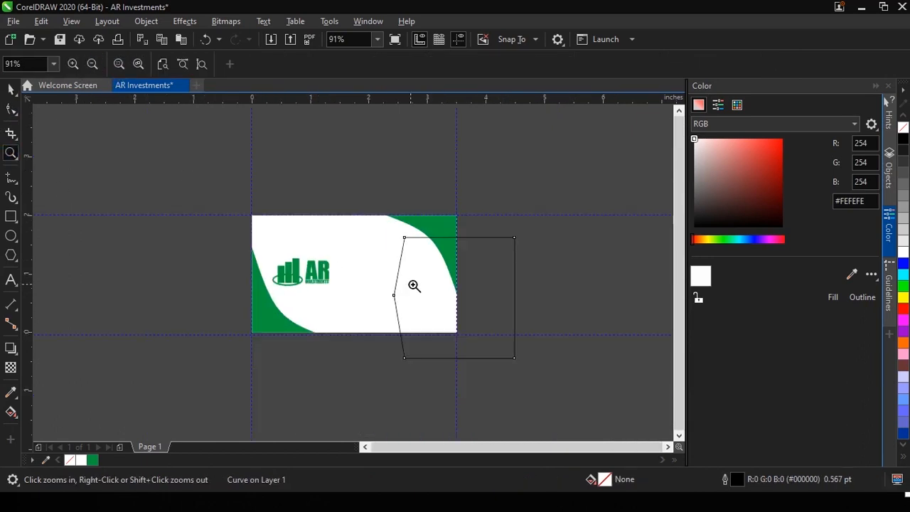
left_click(11, 89)
left_click_drag(455, 288, 550, 332)
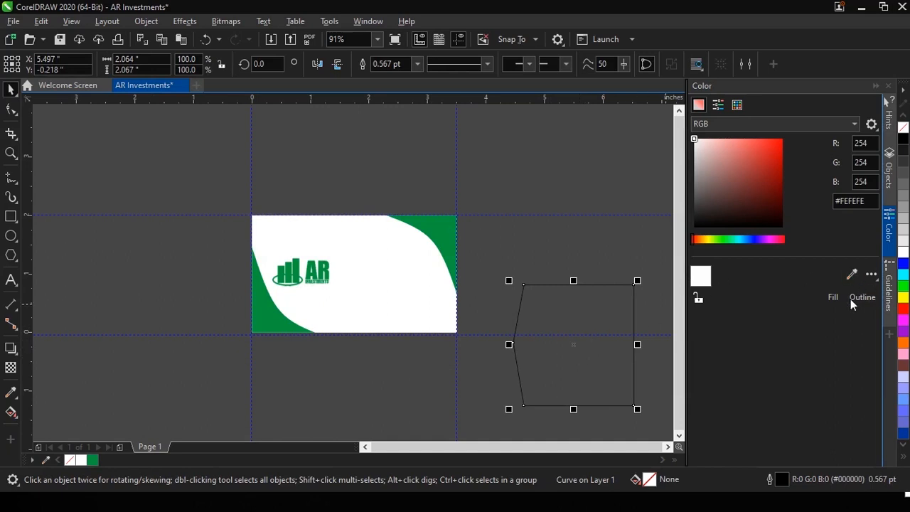
left_click(96, 460)
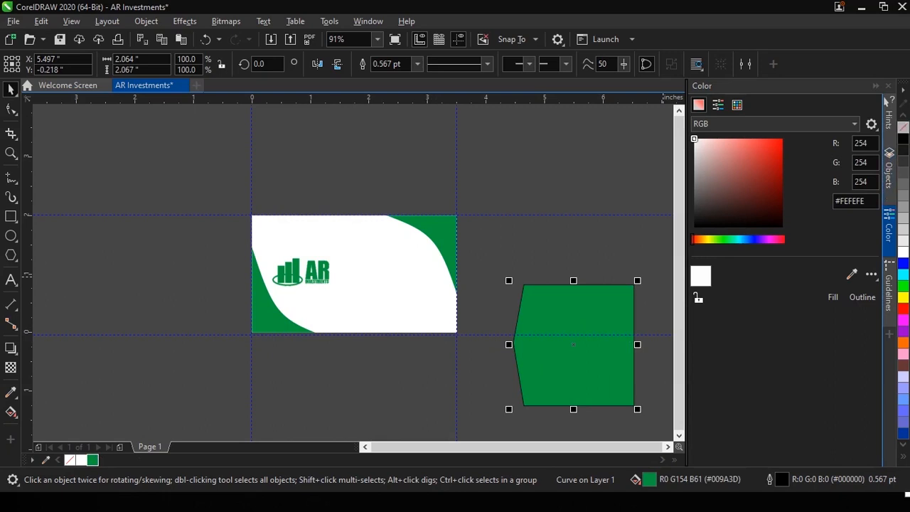
right_click(902, 127)
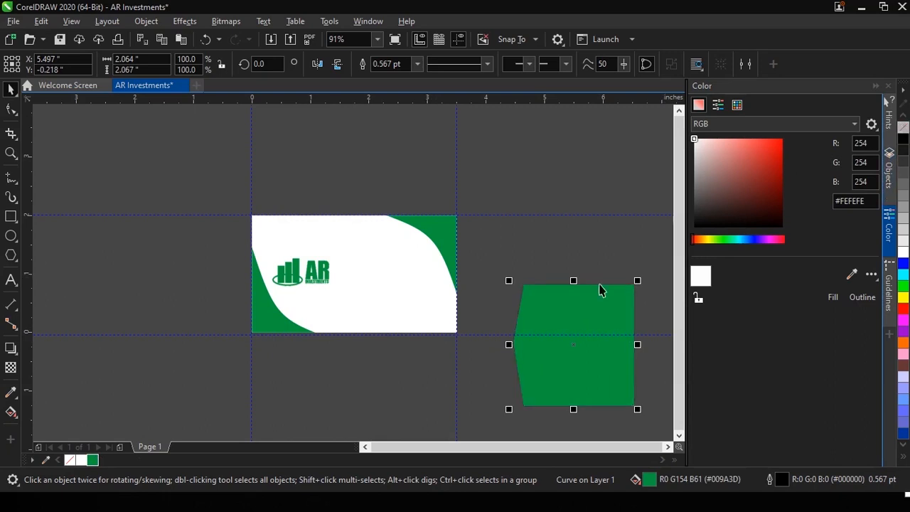
Pull the green shape's left point further out and PowerClip the shape inside the card over its right half
left_click(11, 110)
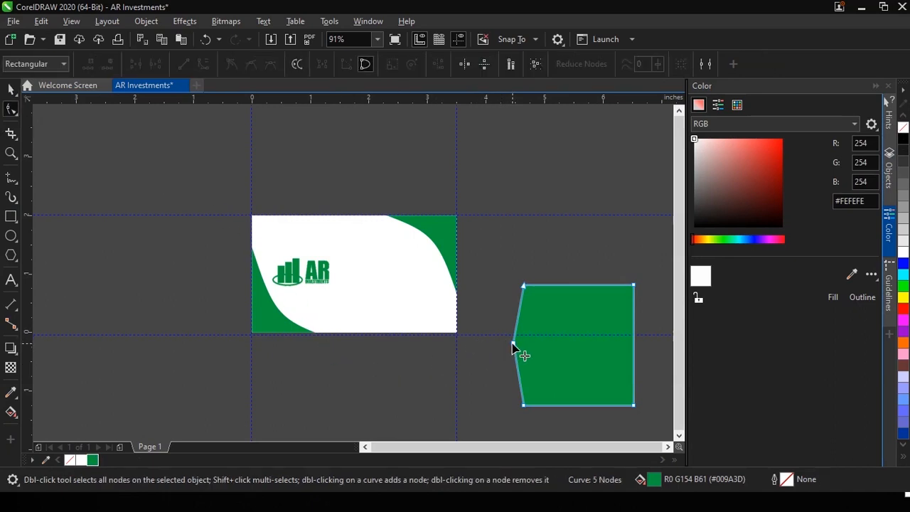
left_click_drag(511, 344, 498, 345)
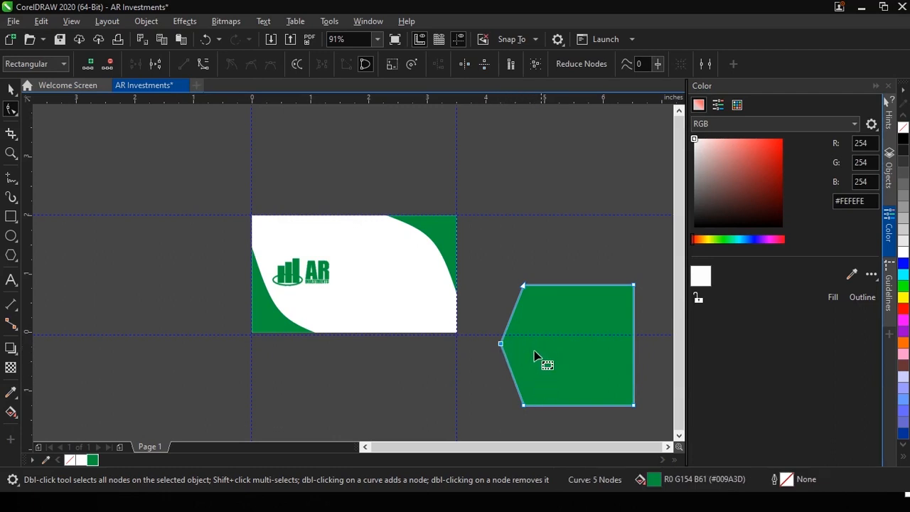
left_click(10, 89)
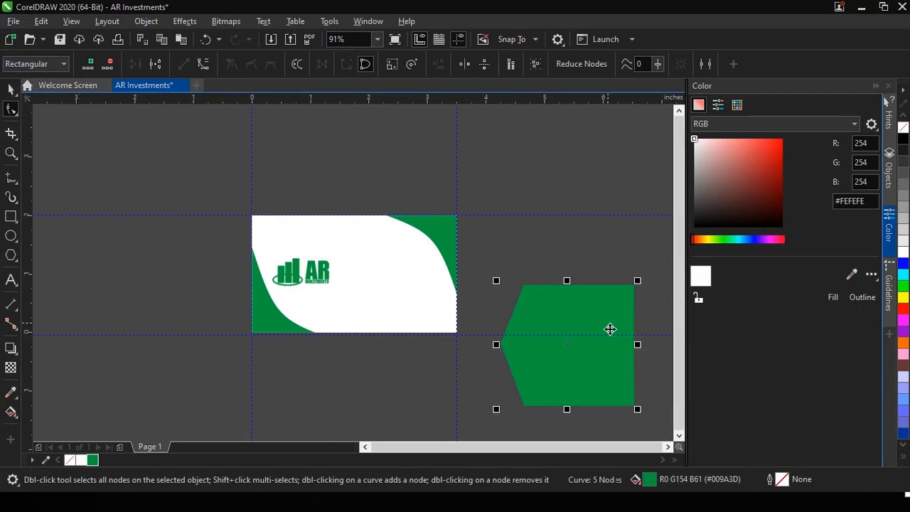
left_click_drag(604, 348, 442, 283)
left_click(493, 375)
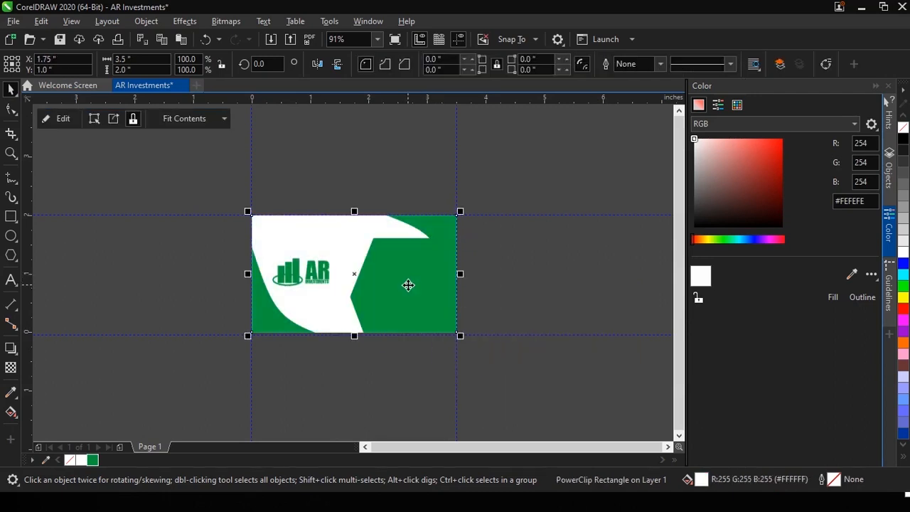
Edit the card's PowerClip contents, enlarging the pointed green shape to about 3.2 by 2.9 in and positioning it to cover the card's right half
right_click(408, 285)
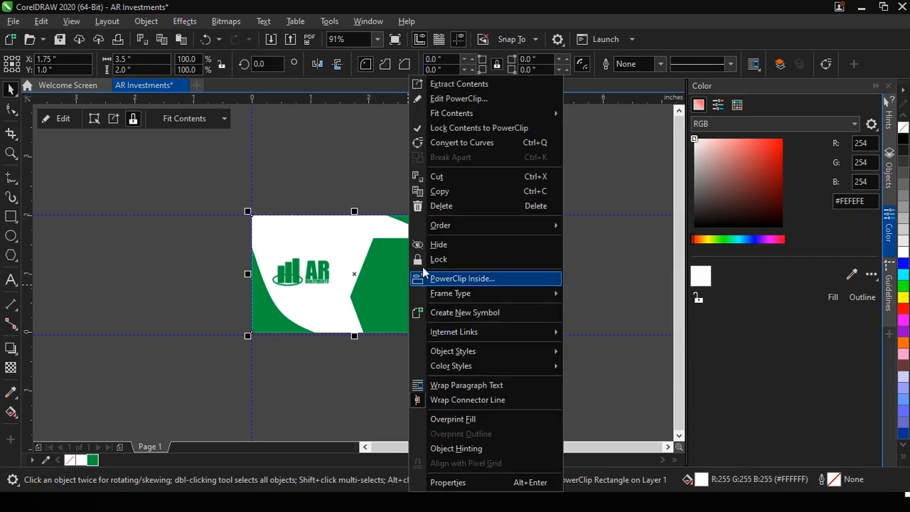
left_click(454, 98)
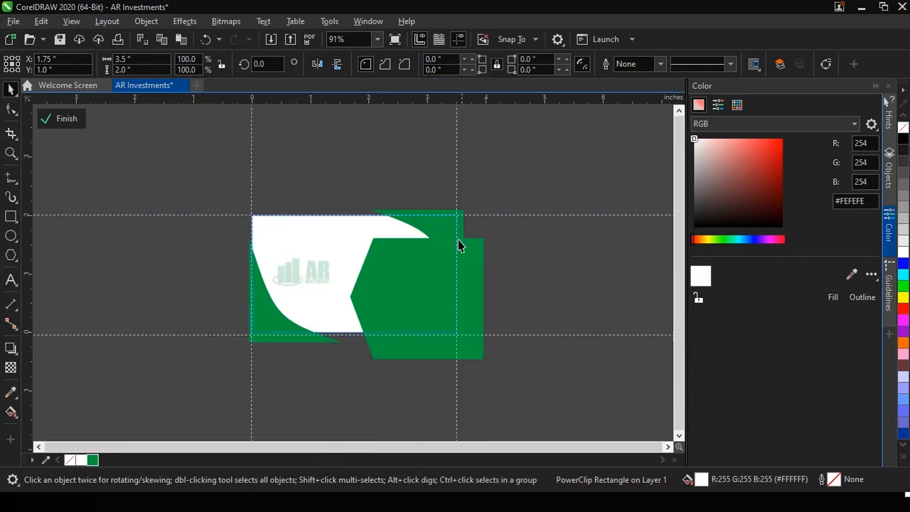
left_click(425, 268)
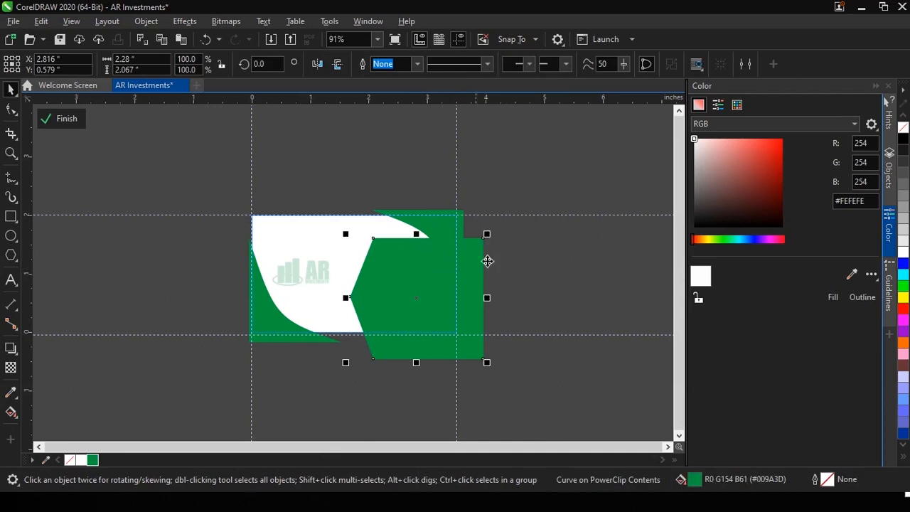
left_click_drag(490, 234, 544, 114)
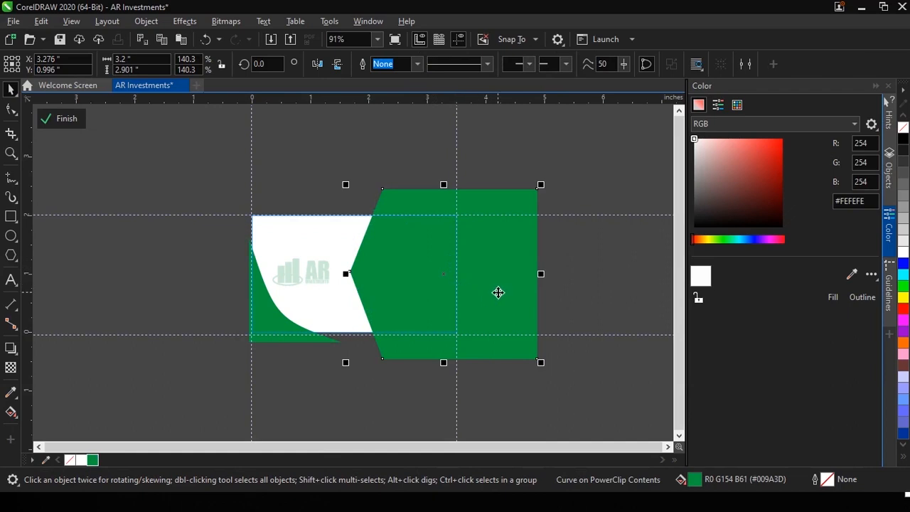
mouse_move(506, 284)
left_mouse_down()
mouse_move(503, 297)
mouse_move(496, 288)
left_mouse_up()
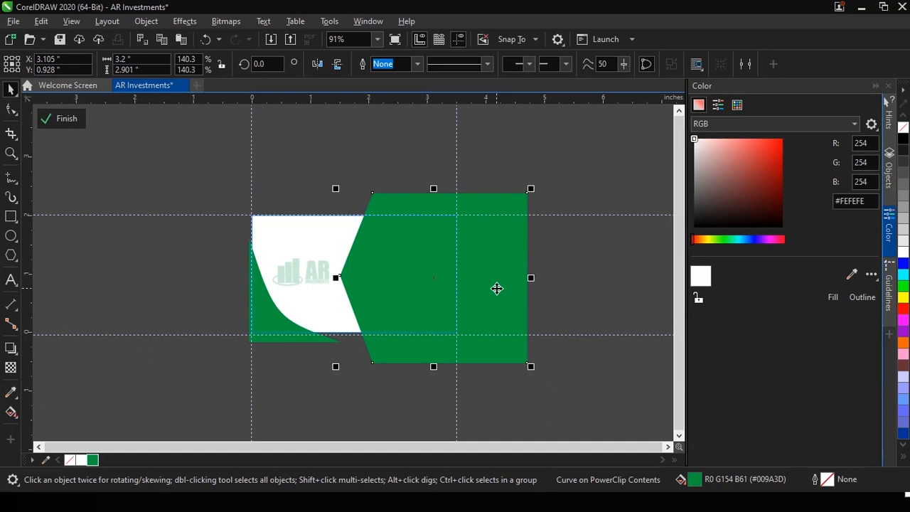
right_click(395, 253)
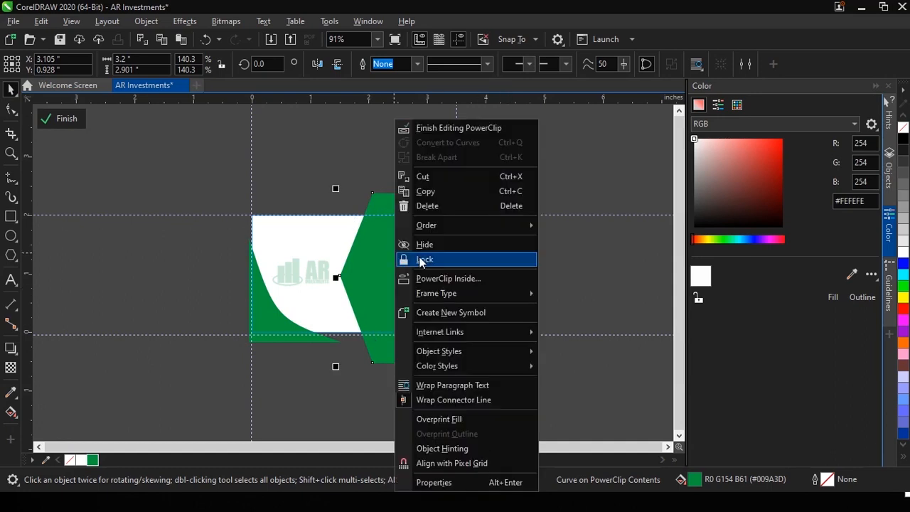
left_click(448, 127)
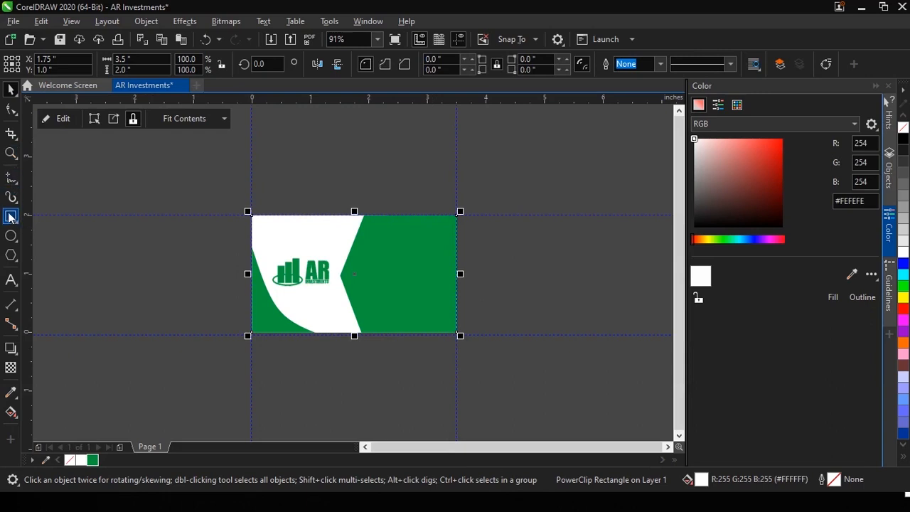
Reduce the logo to about 0.88 by 0.57 in within the white area left of the green point
left_click(13, 279)
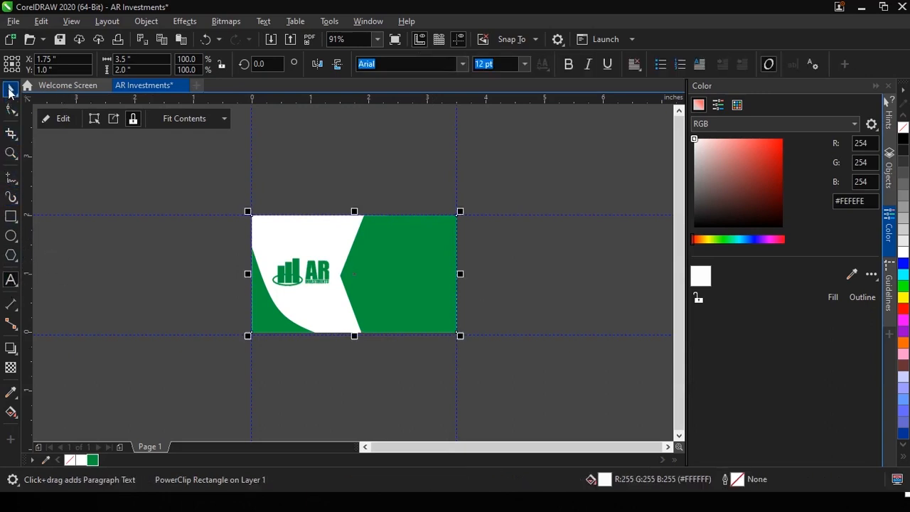
left_click(9, 91)
left_click(195, 234)
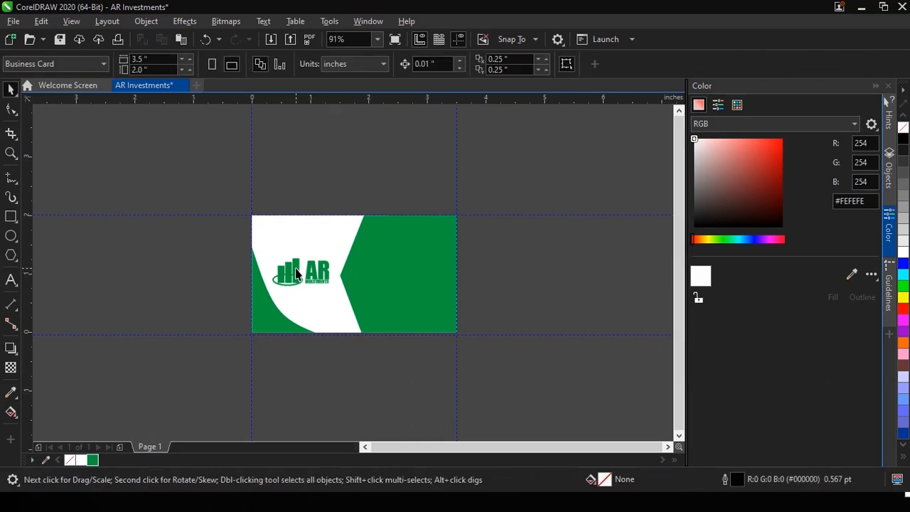
left_click(297, 273)
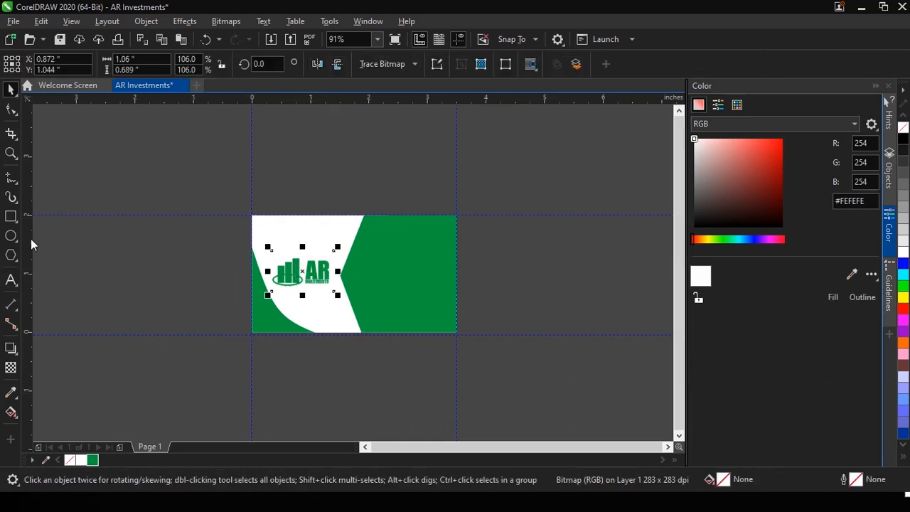
left_click(9, 154)
left_click_drag(220, 213, 486, 356)
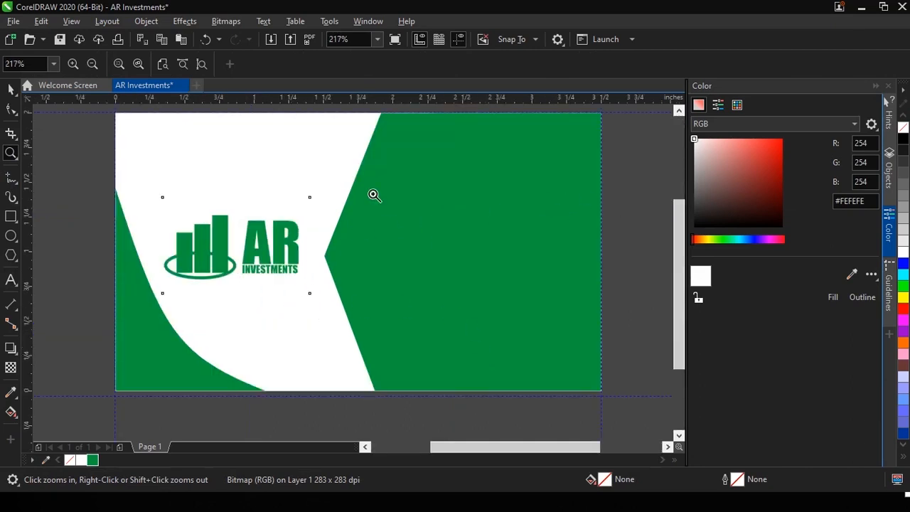
left_click(10, 89)
left_click_drag(313, 298, 289, 282)
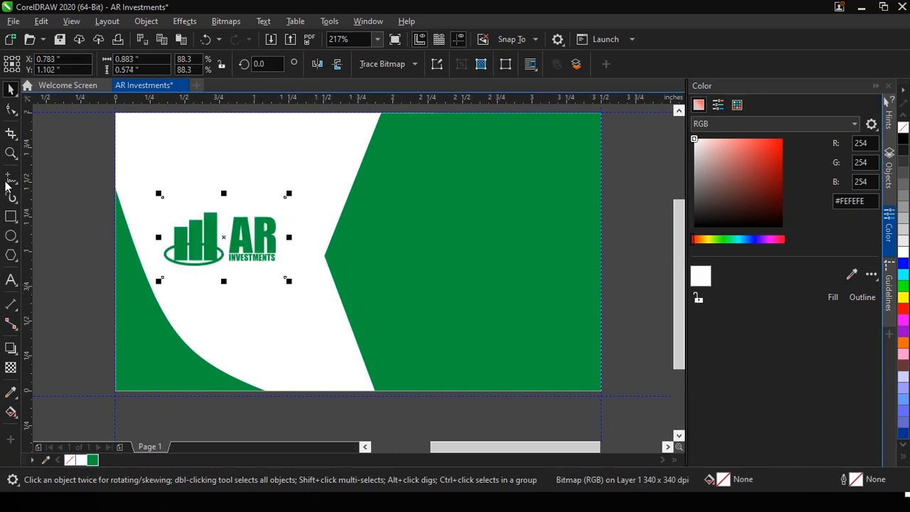
Add the cardholder's full name in capitals as 24 pt Arial artistic text on the lower part of the green area
left_click(11, 279)
left_click(351, 321)
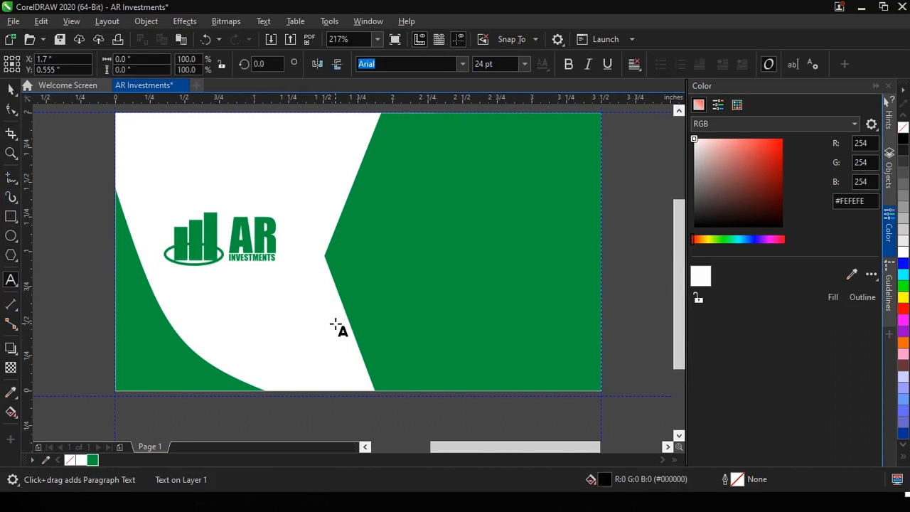
type("J")
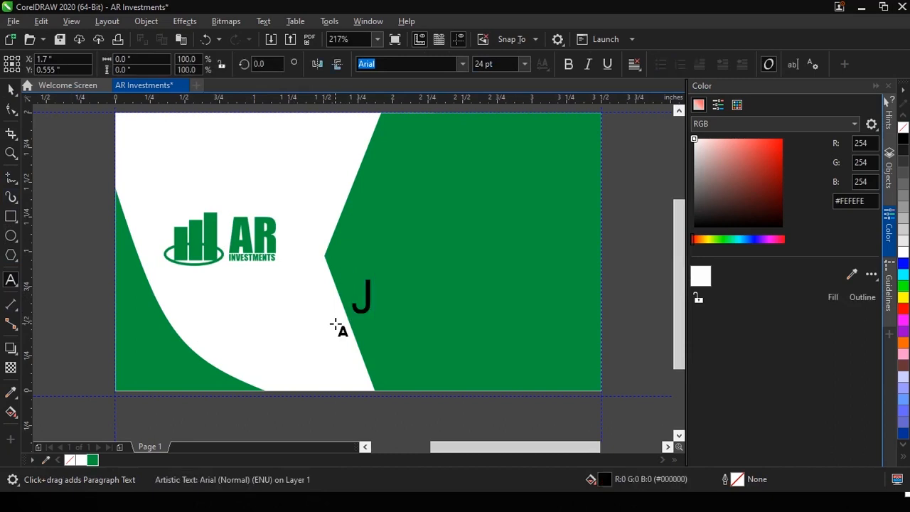
type("OHN")
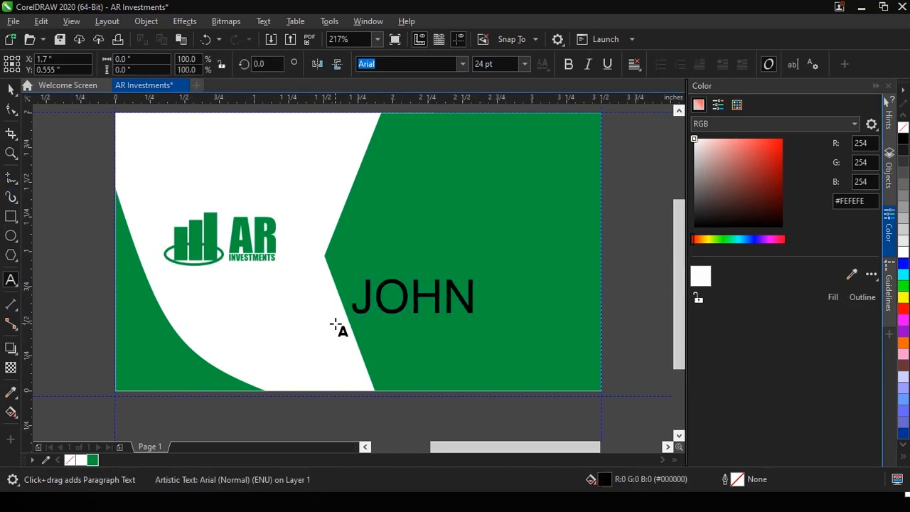
type(" SMITH")
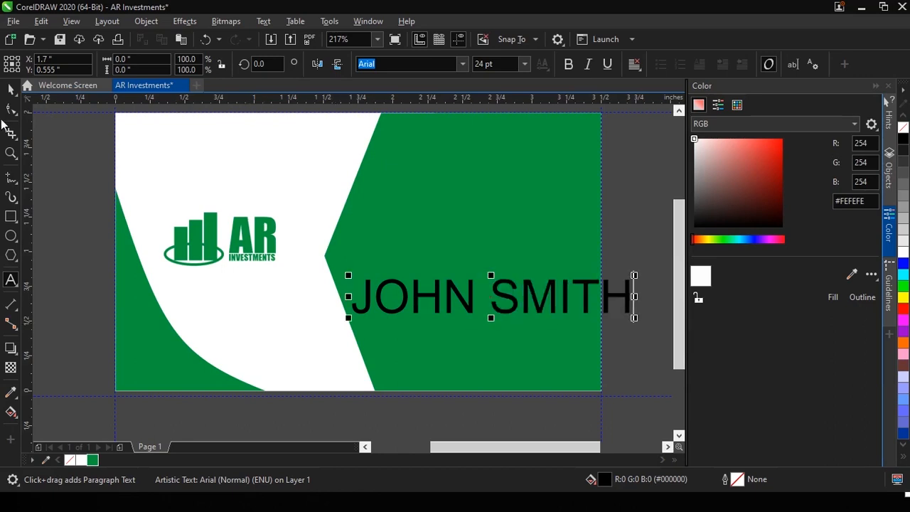
Change the cardholder's name to the Impact font and fill it with white
left_click(9, 91)
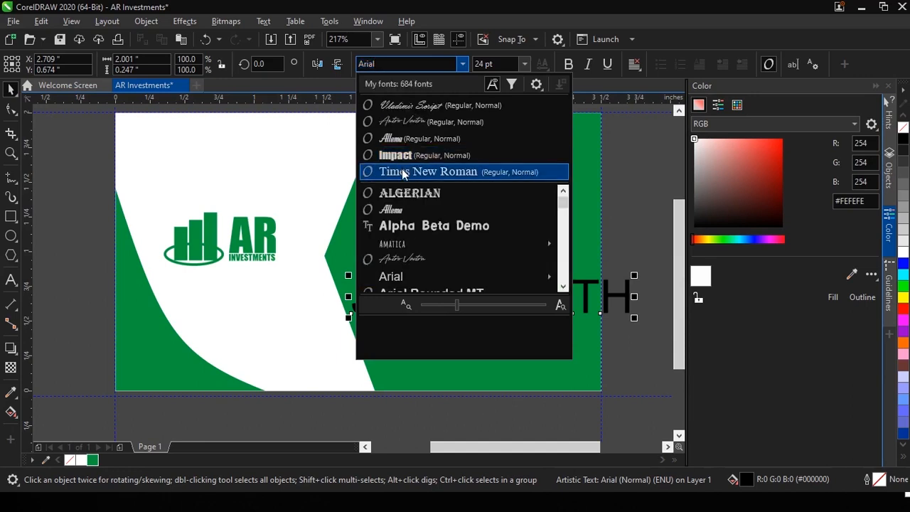
left_click(408, 157)
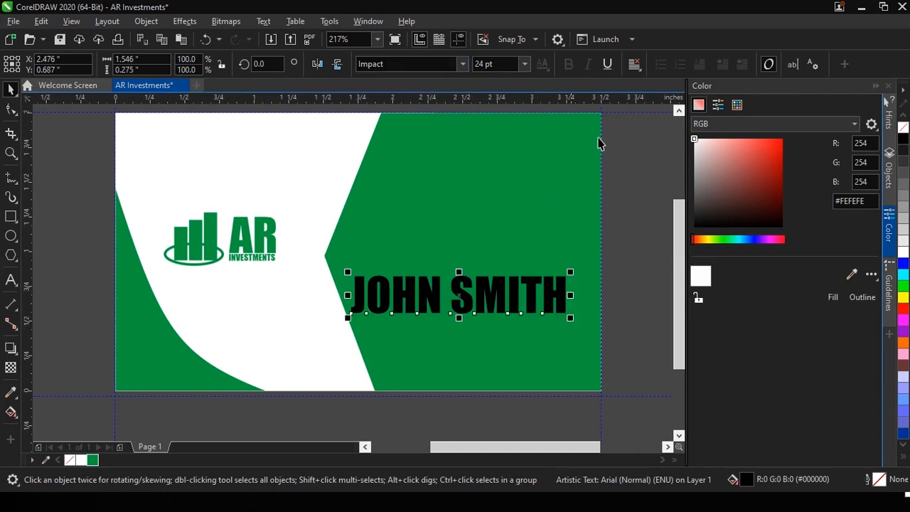
left_click(905, 253)
Move the name to the upper part of the green area and reduce it to about 1.06 by 0.19 in
left_click_drag(456, 297, 501, 170)
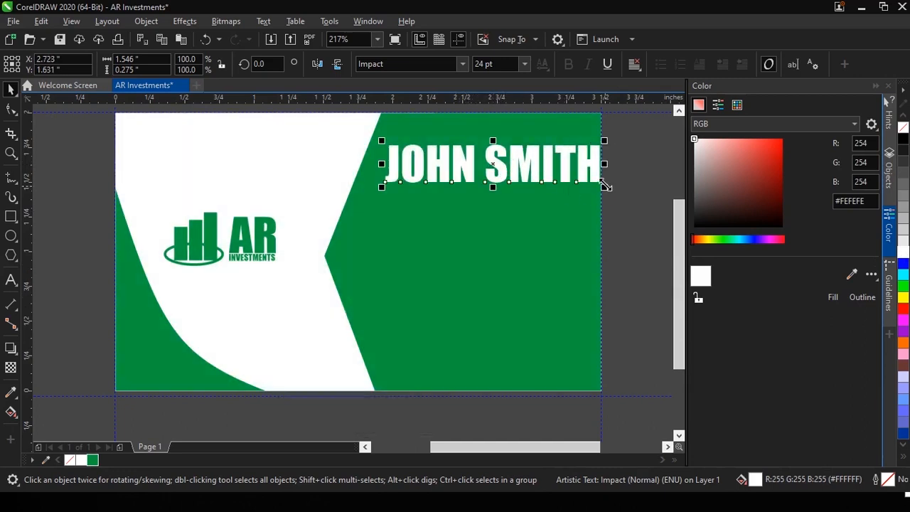
left_click_drag(590, 178, 469, 151)
left_click(468, 151)
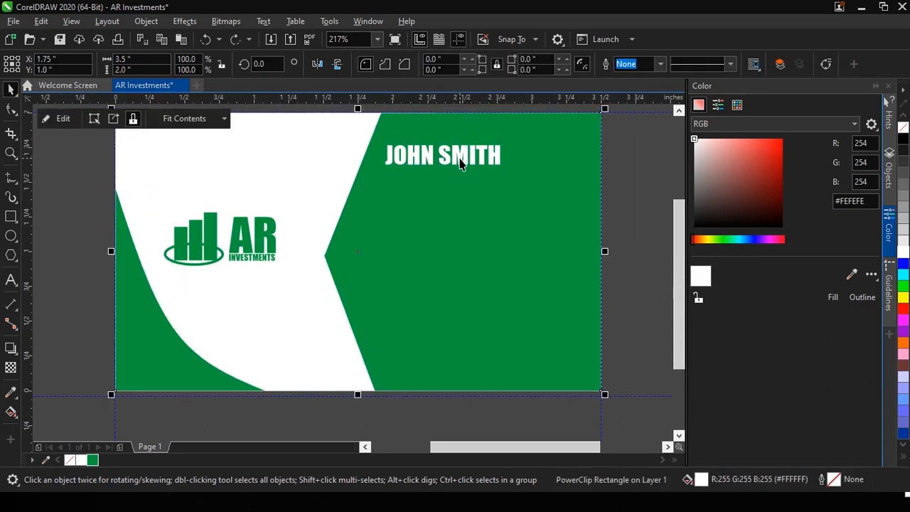
left_click(444, 156)
left_click_drag(445, 155, 471, 155)
left_click_drag(532, 167, 562, 187)
left_click_drag(406, 174, 398, 176)
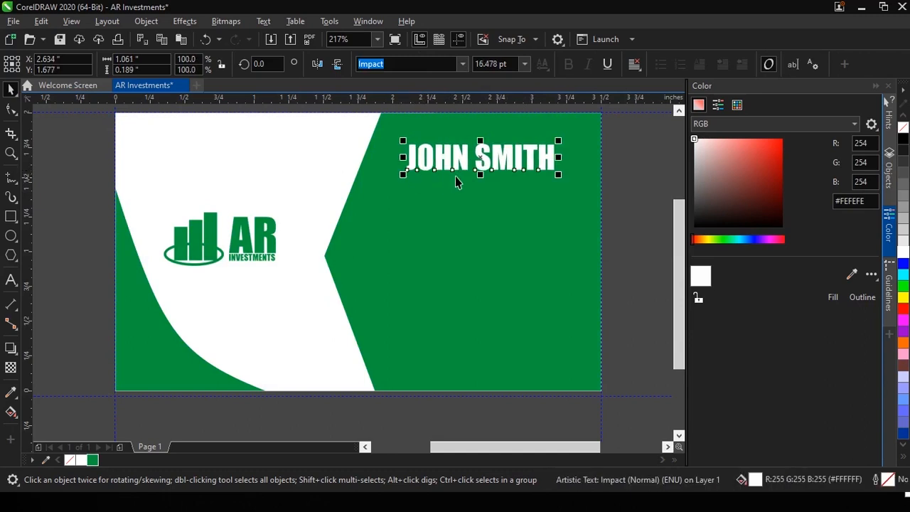
left_click_drag(469, 176, 468, 170)
Add the artistic text "CEO" on the white area just below the logo
left_click(10, 280)
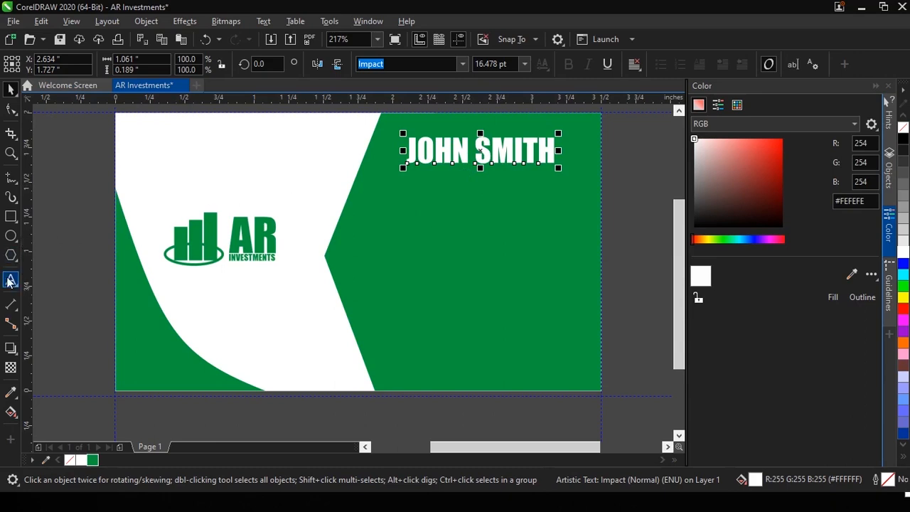
left_click(205, 299)
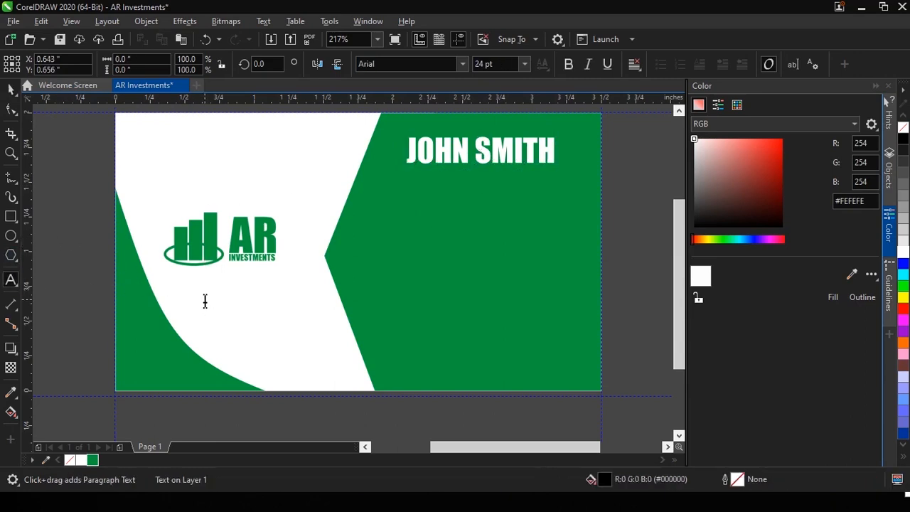
type("CEO")
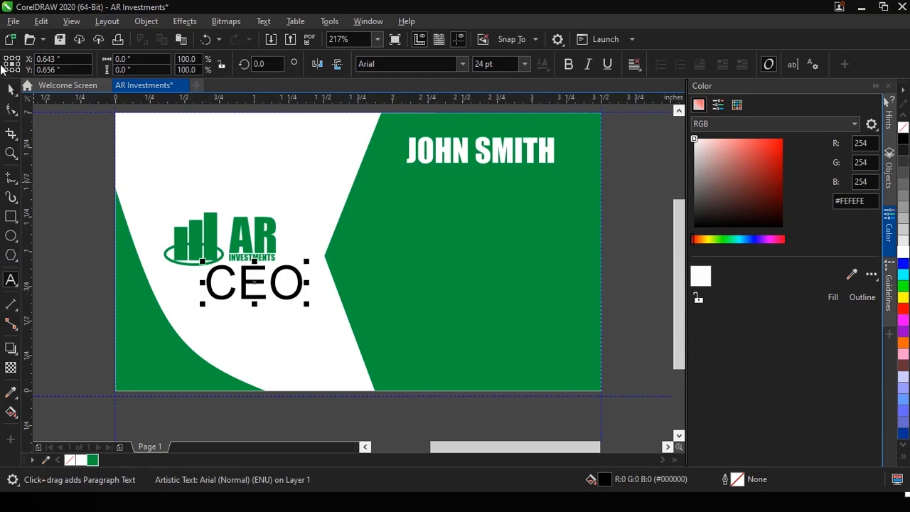
left_click(10, 91)
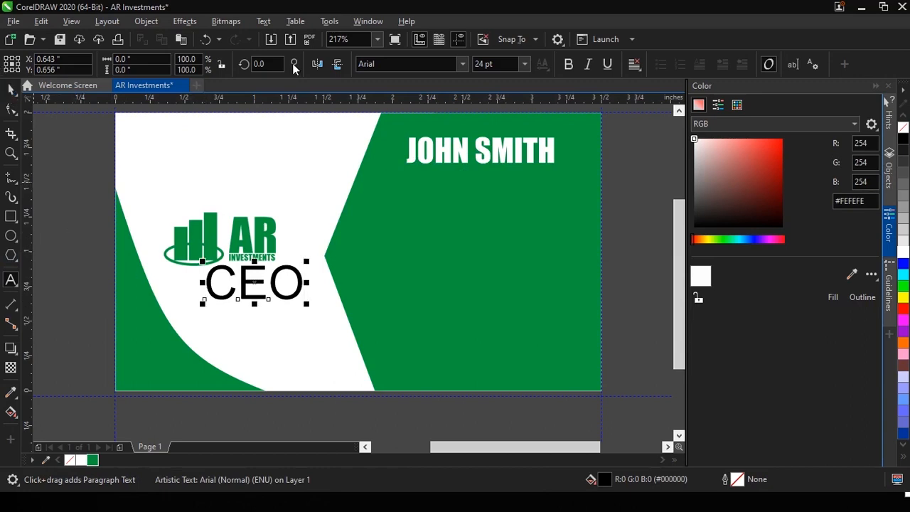
Set the CEO text to 6 pt Impact and place it below the cardholder's name on the green area
left_click(455, 64)
left_click(462, 64)
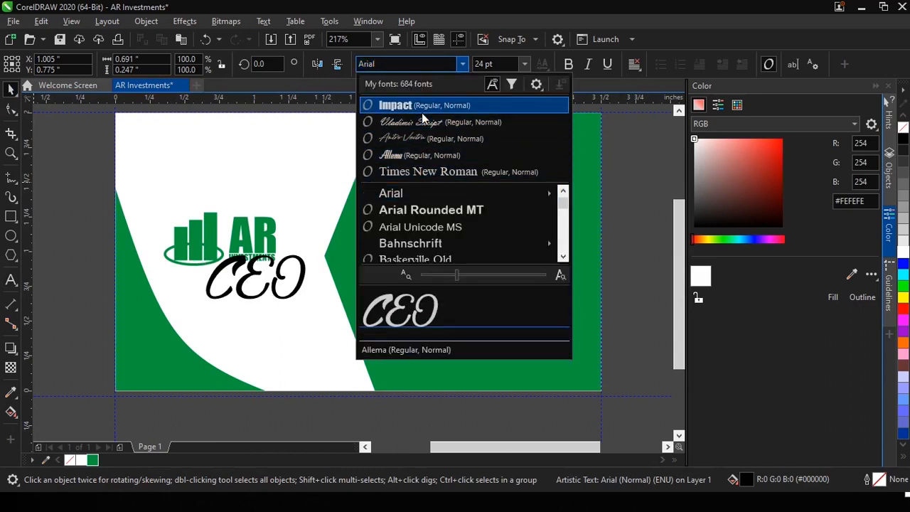
left_click(421, 108)
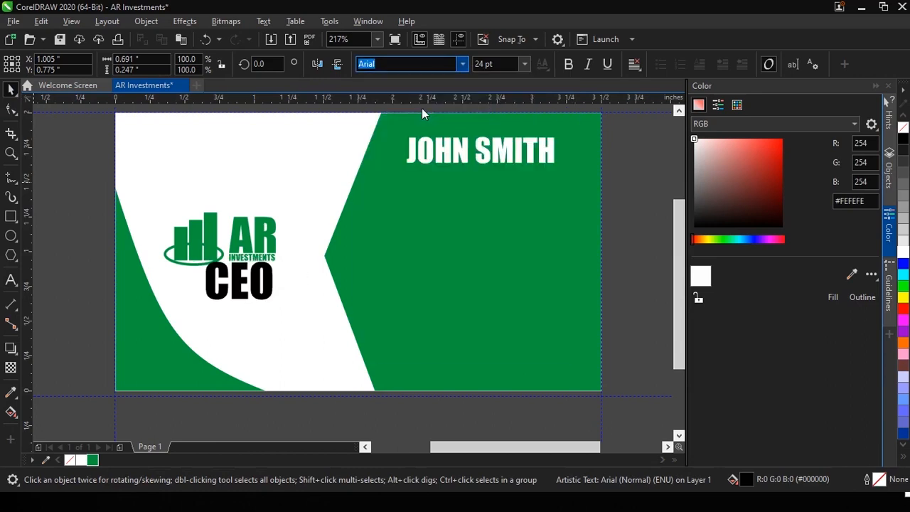
left_click(523, 64)
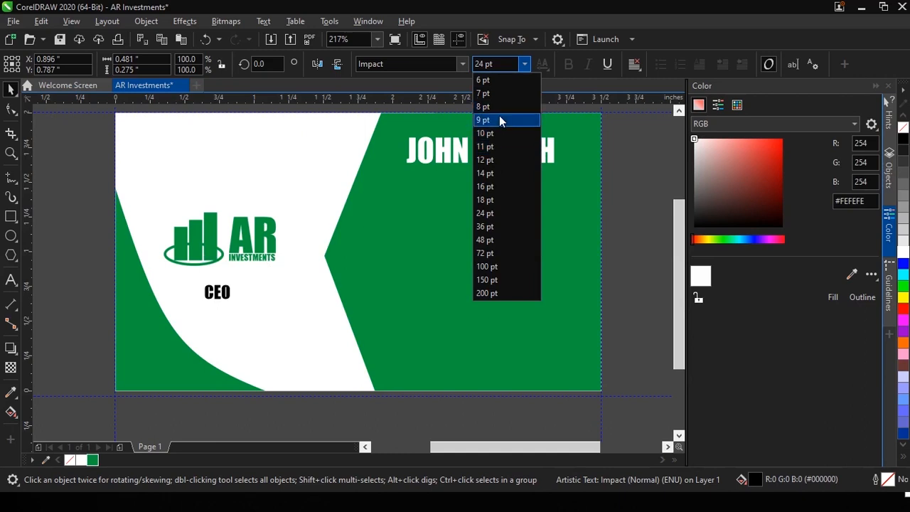
left_click(499, 119)
left_click(503, 63)
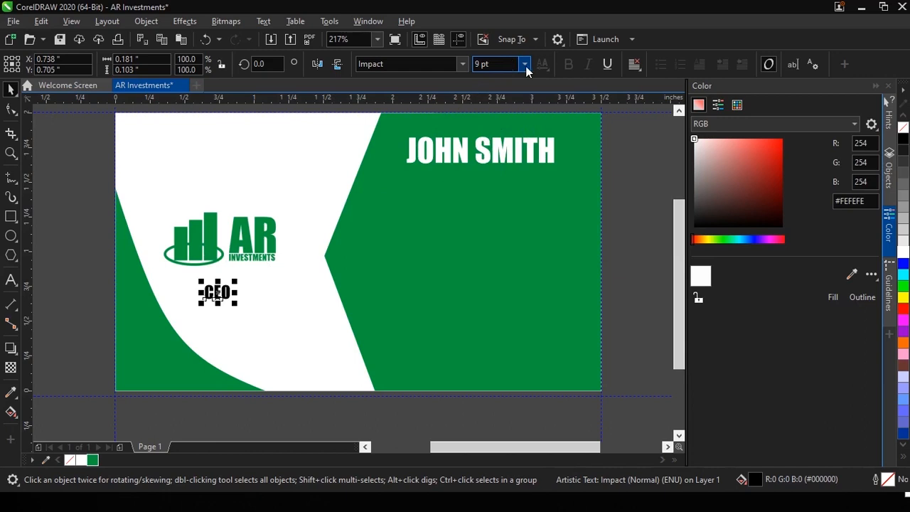
left_click(524, 64)
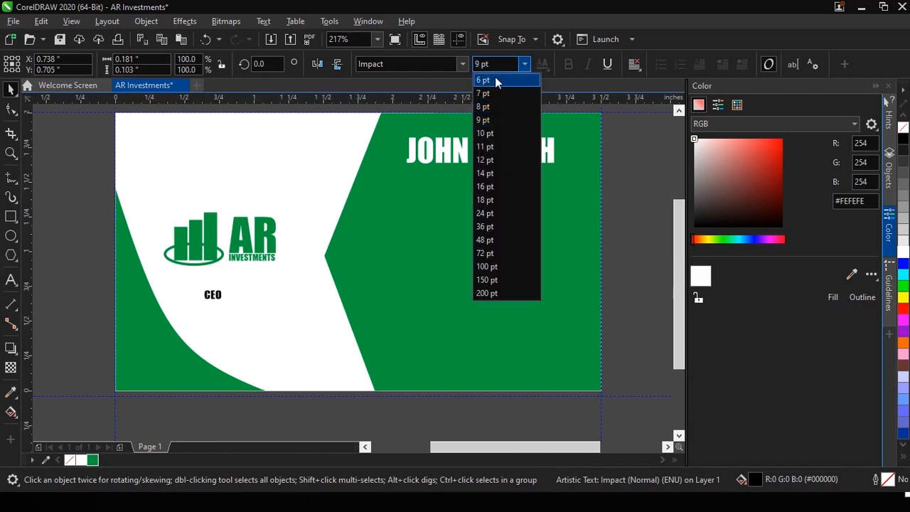
left_click(495, 78)
left_click_drag(211, 296, 477, 186)
Resize the cardholder's name to about 16 pt and nudge it to about X 2.665, Y 1.742 in above the CEO title
left_click(493, 155)
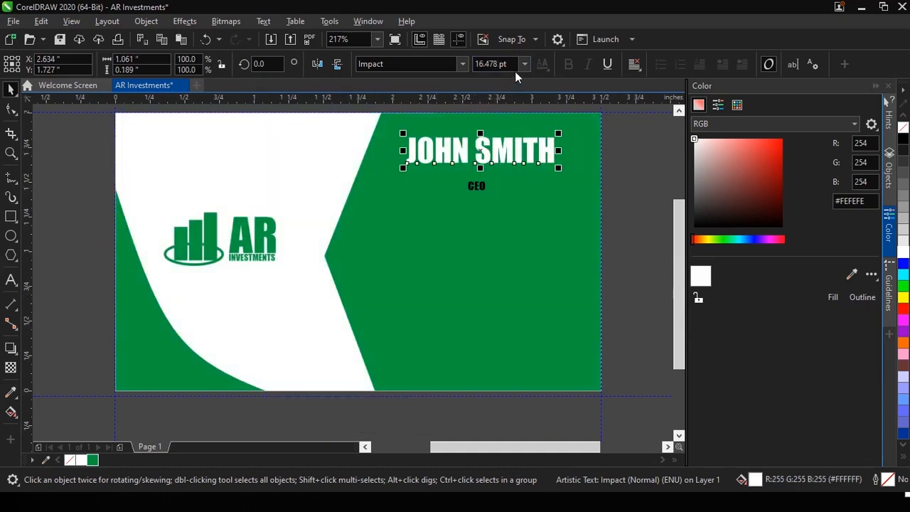
left_click(524, 64)
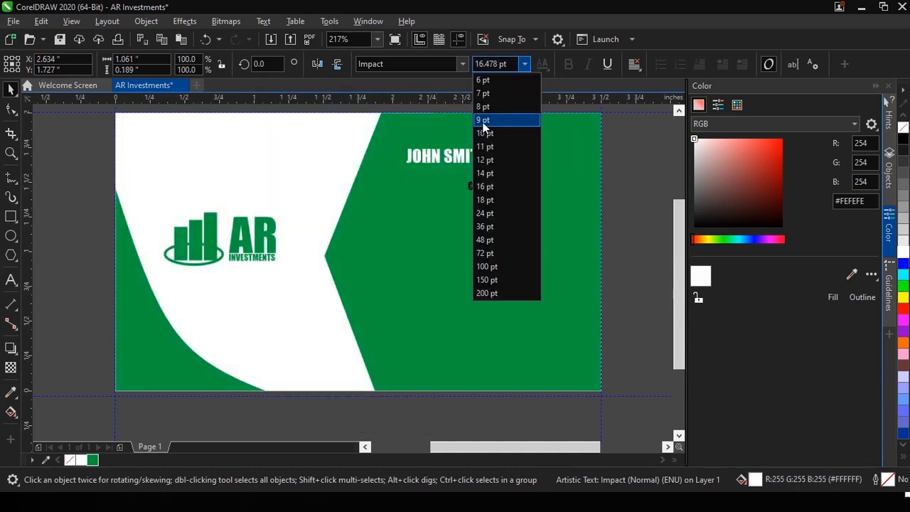
left_click(484, 120)
left_click_drag(450, 155, 559, 156)
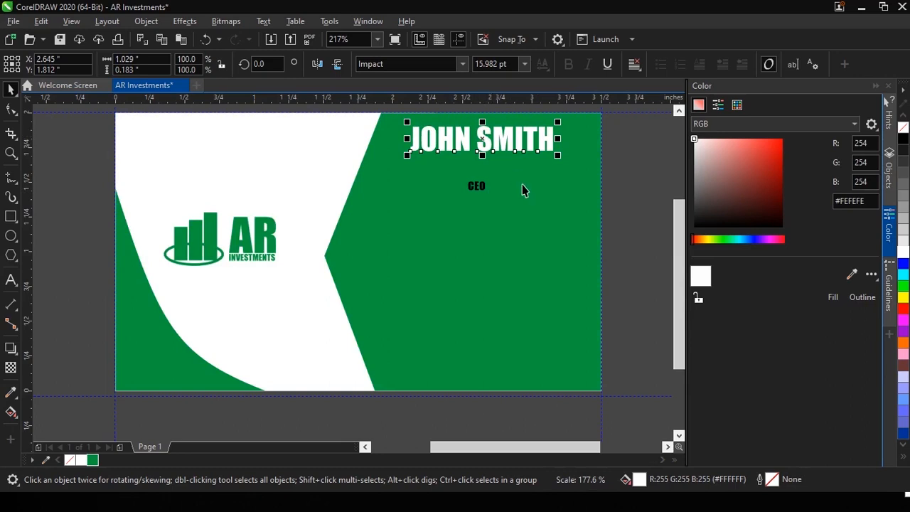
key("Down")
key("Down")
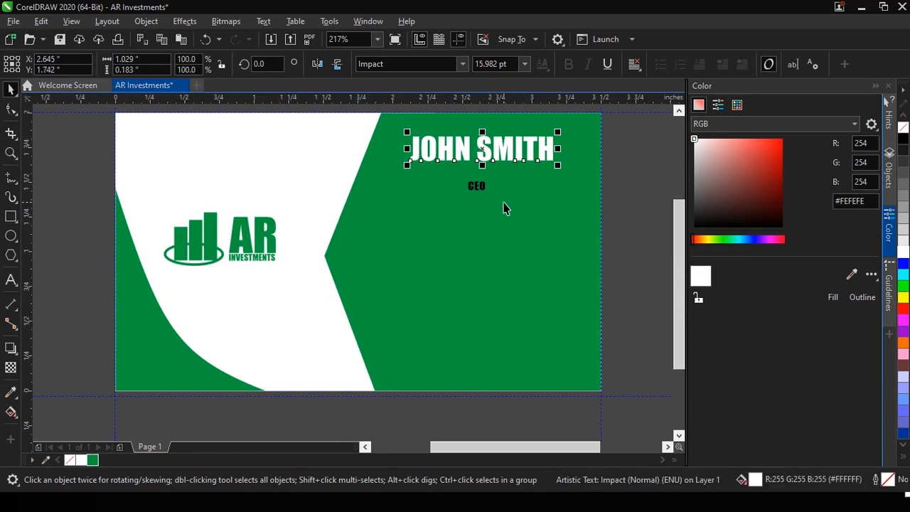
key("Right")
key("Right")
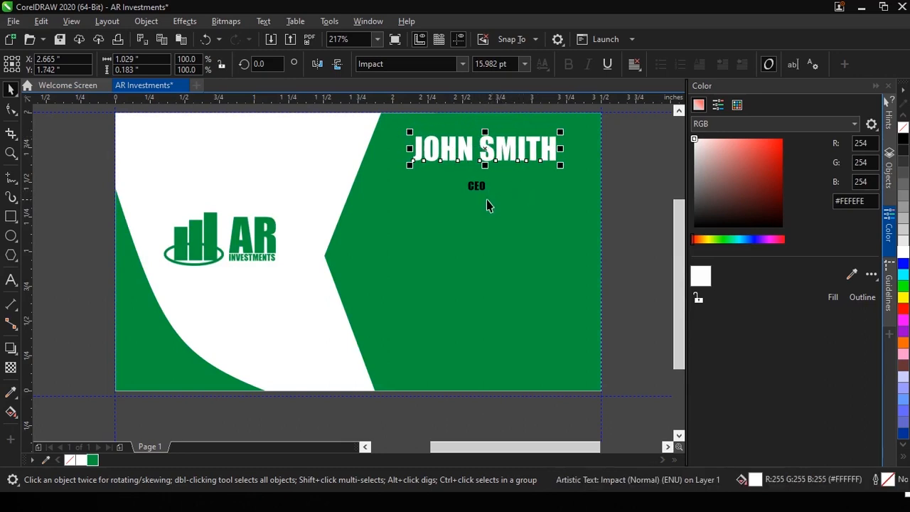
Enlarge the CEO text to about 9.7 pt and nudge it closer to the name
left_click(478, 187)
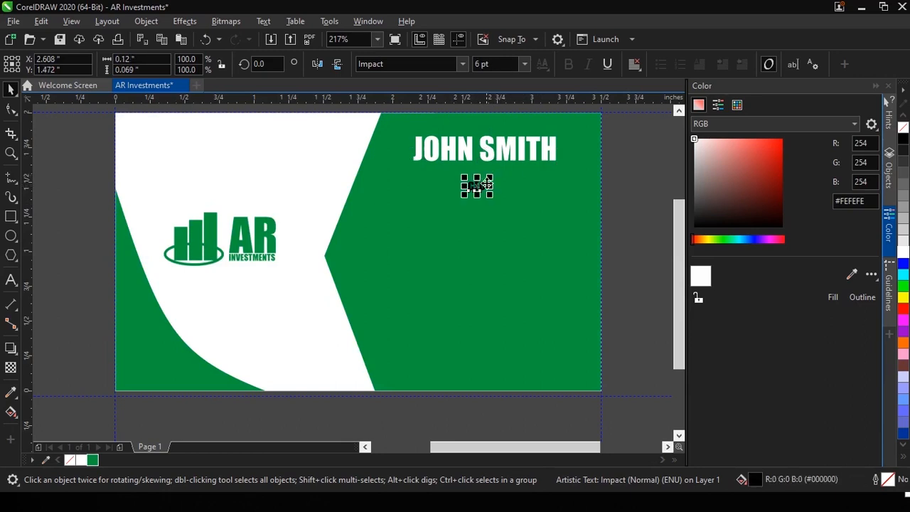
left_click_drag(490, 179, 504, 171)
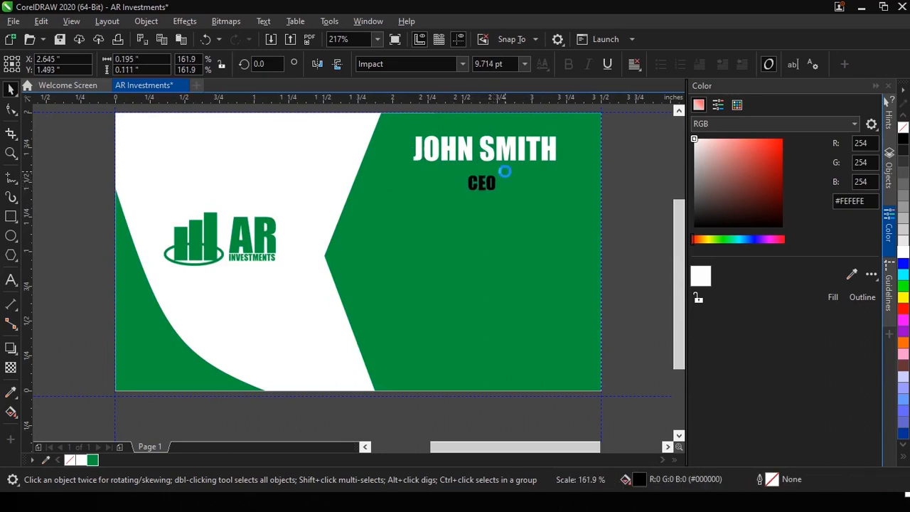
key("Up")
key("Up")
key("Up")
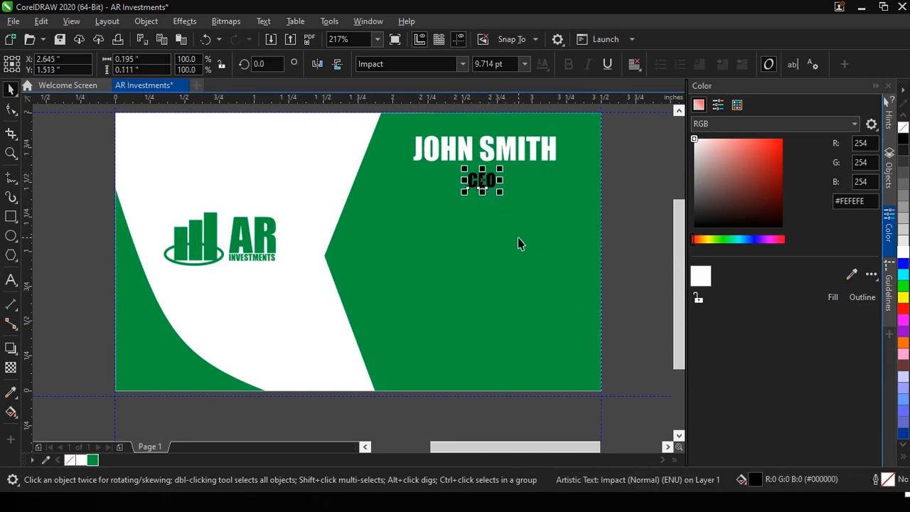
key("Down")
Fill the CEO text with white and nudge it to about X 2.635, Y 1.543 in under the name
left_click(904, 252)
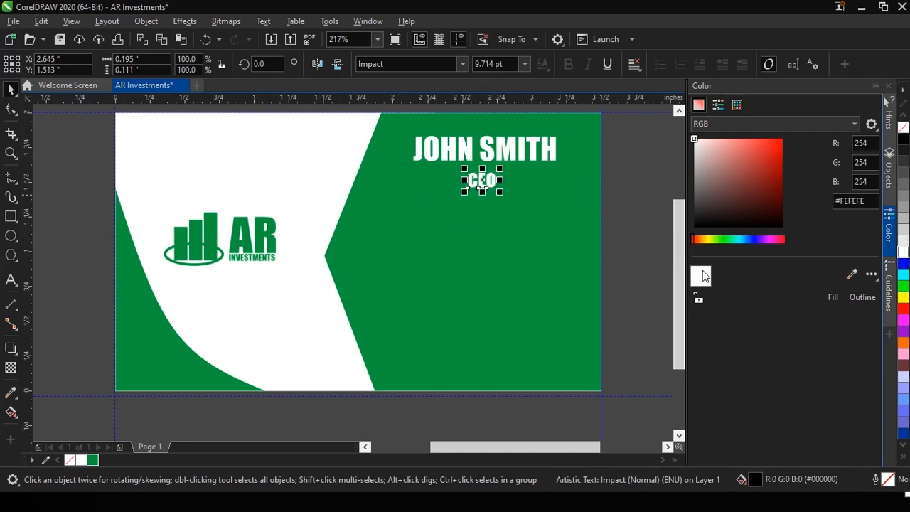
key("Up")
key("Up")
key("Left")
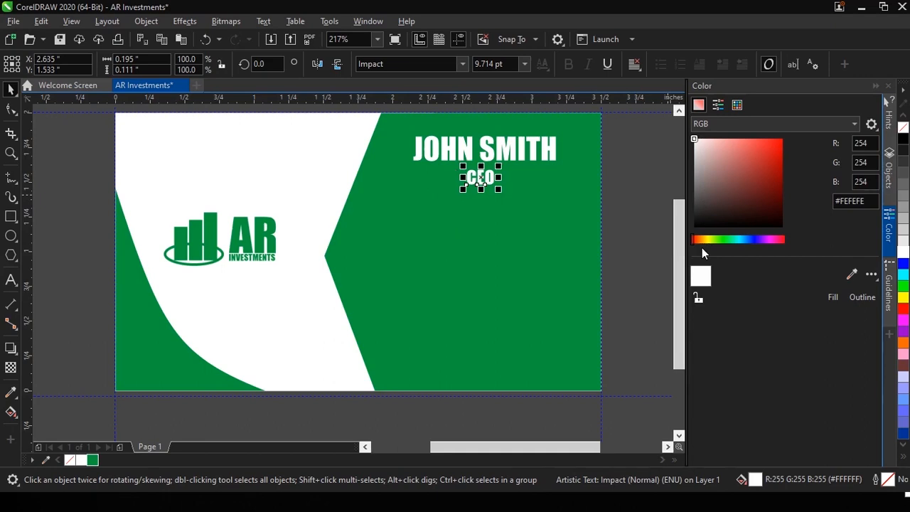
key("Up")
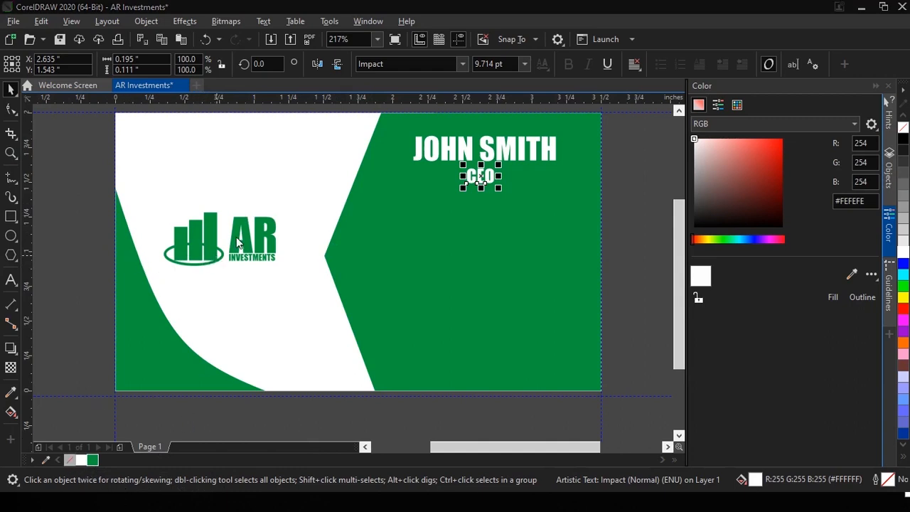
Switch to File Explorer and open the AR Investments BC drawing from the Documents folder in CorelDRAW
key("super+Tab")
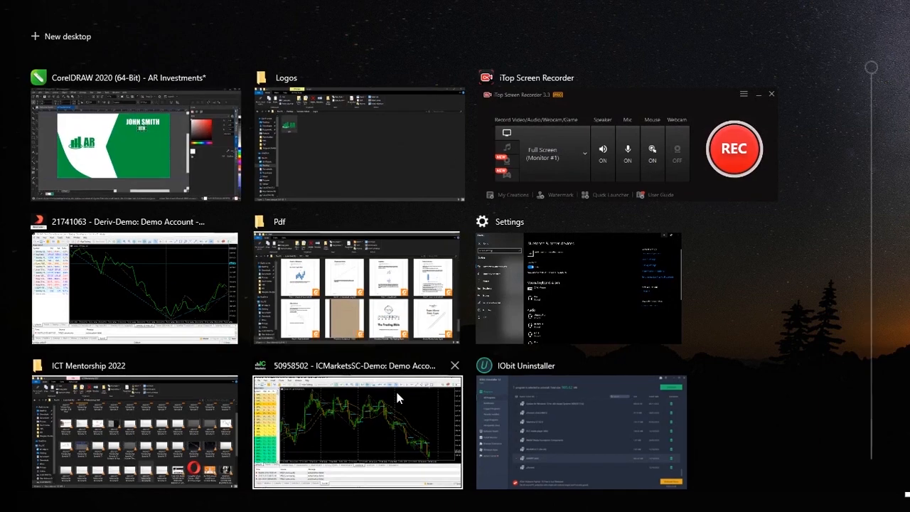
left_click(339, 165)
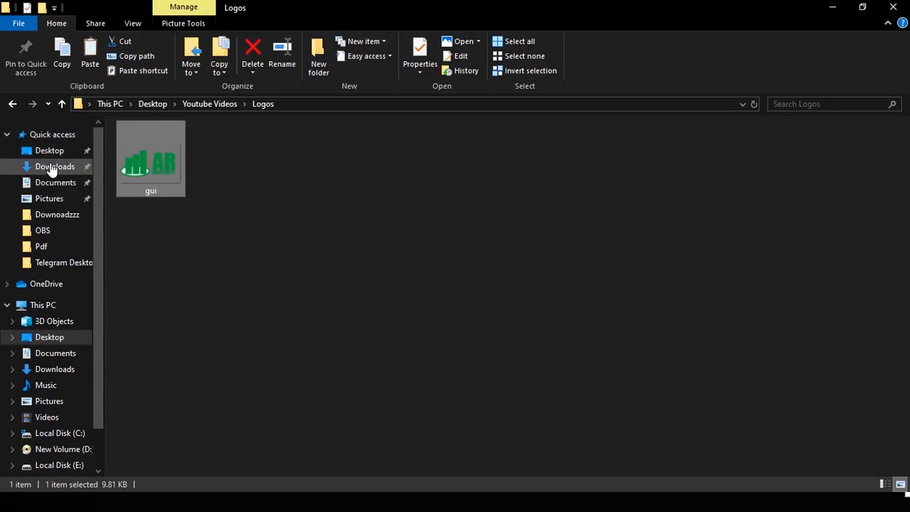
left_click(56, 183)
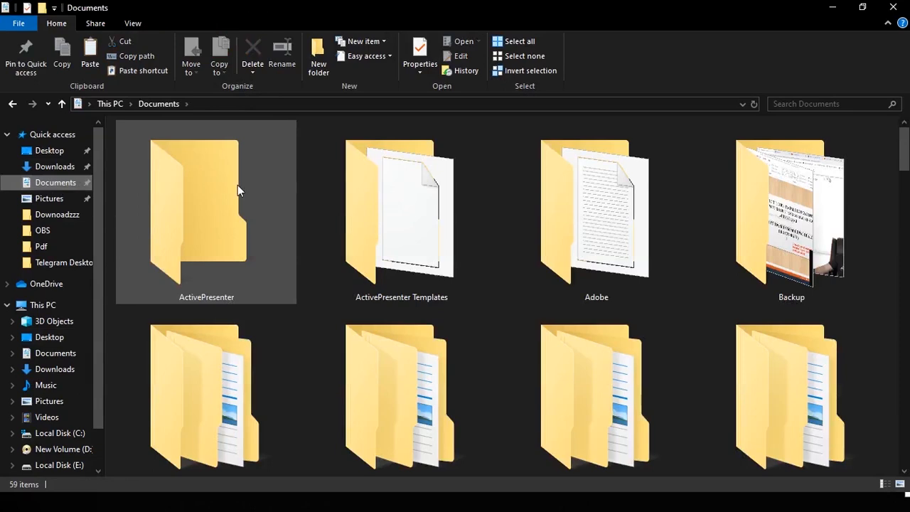
scroll(252, 241, "down", 10)
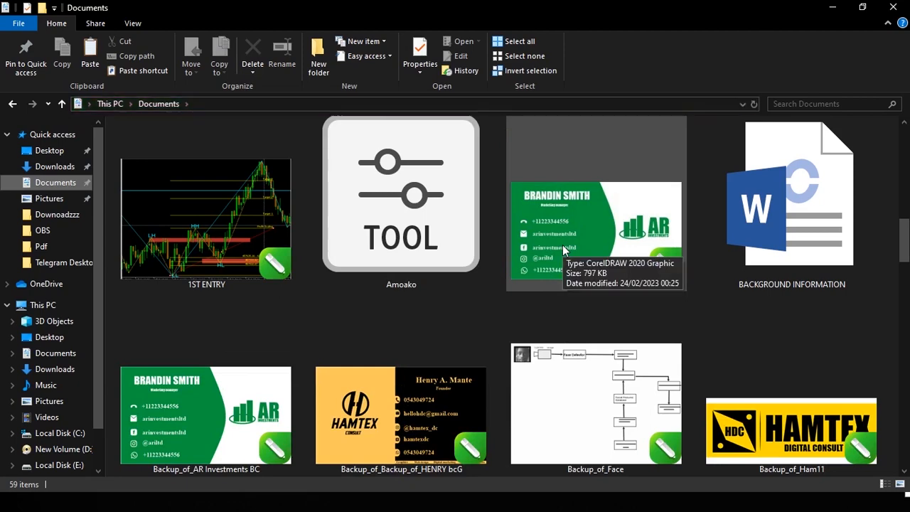
left_click(562, 244)
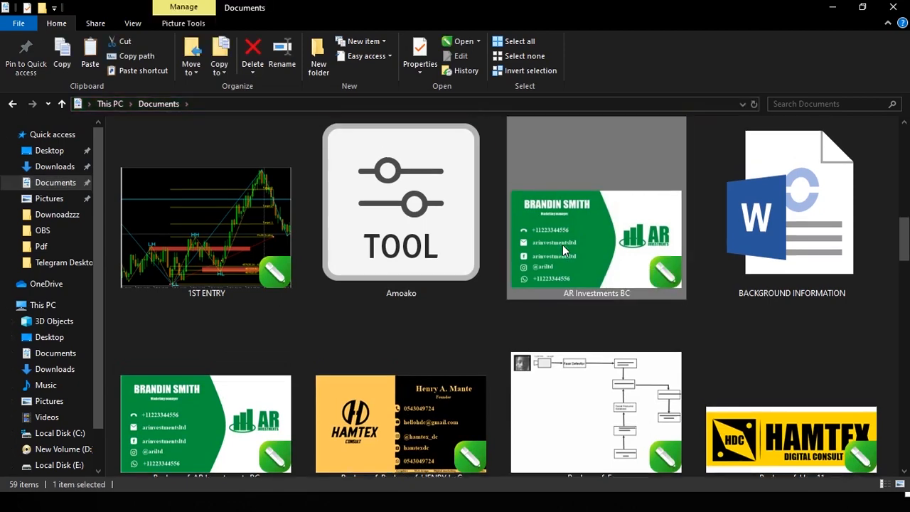
double_click(562, 245)
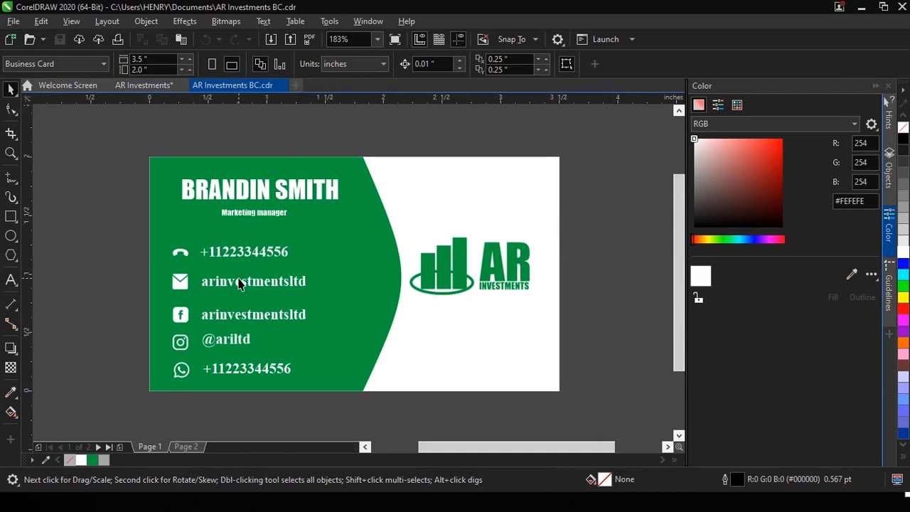
Ungroup the existing card's artwork and copy its five contact rows together with their icons
left_click(242, 254)
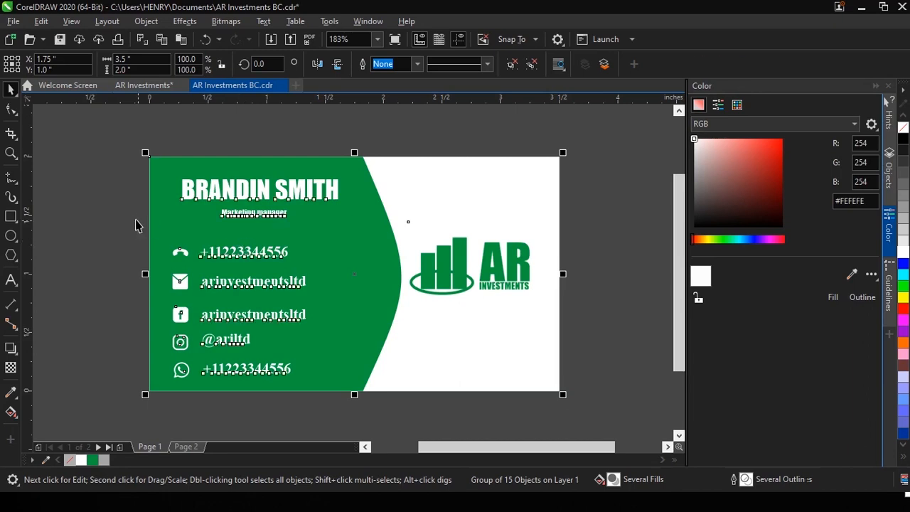
key("ctrl+u")
left_click(125, 257)
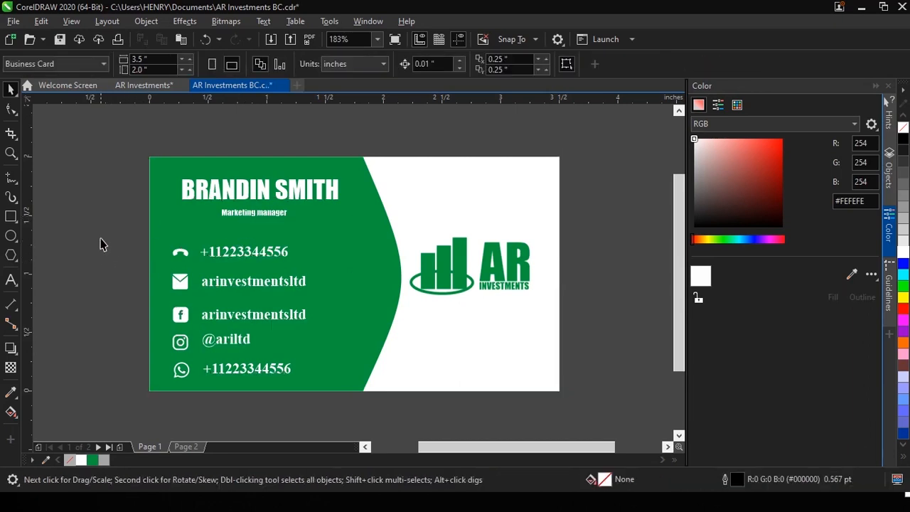
left_click_drag(103, 229, 338, 399)
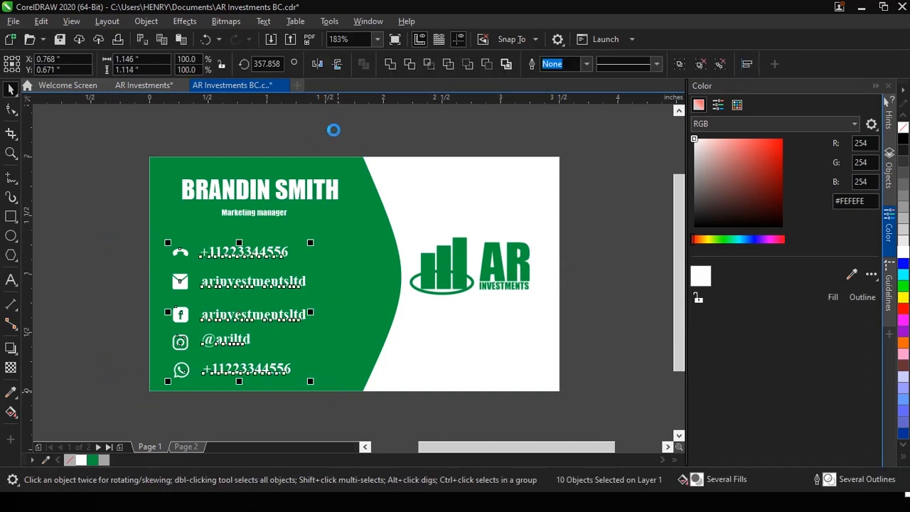
Paste the contact rows into the AR Investments drawing and move them onto the green panel at about X 2.627, Y 0.671 in
left_click(143, 85)
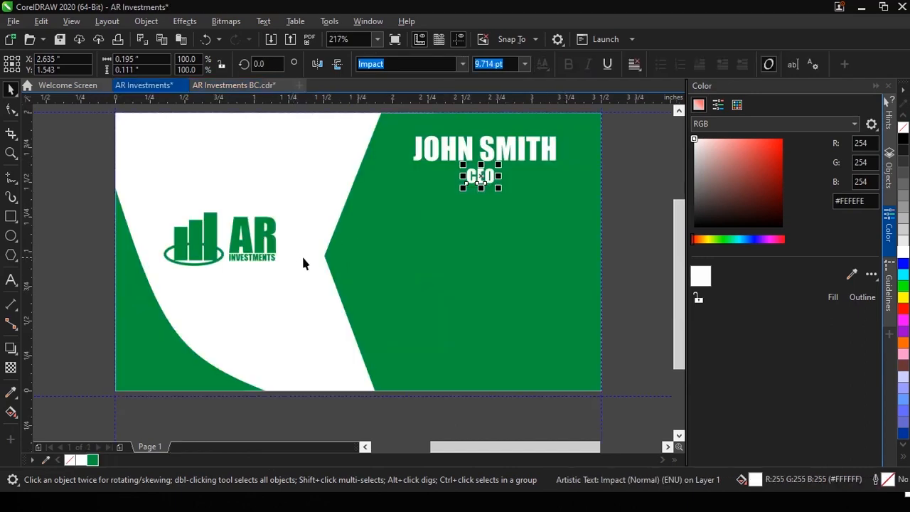
left_click(366, 235)
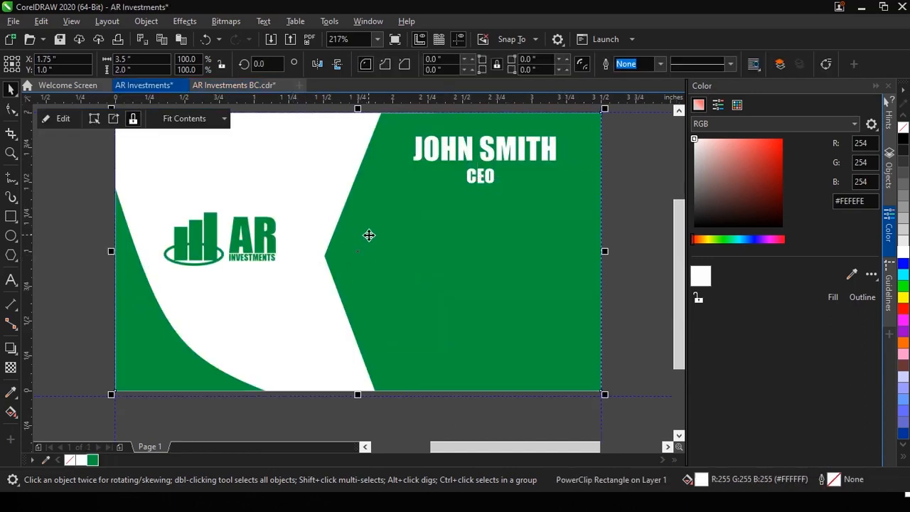
key("ctrl+v")
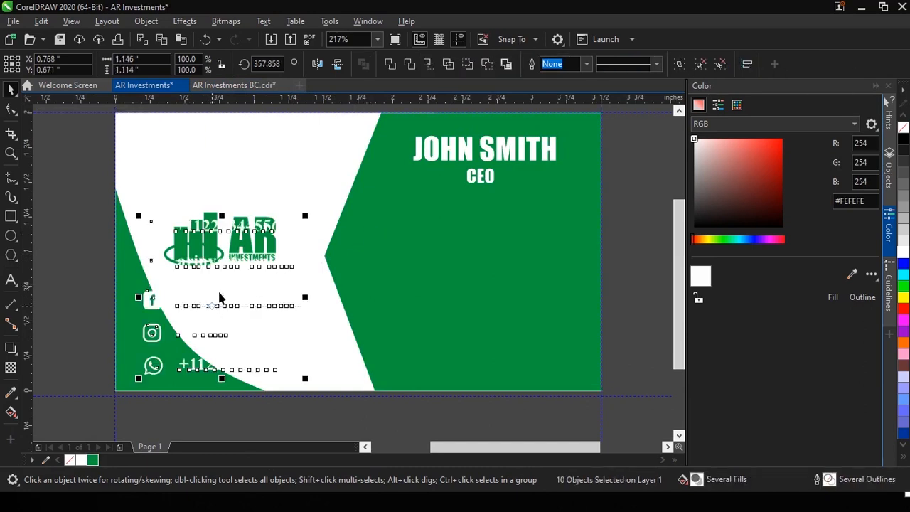
left_click_drag(219, 298, 483, 298)
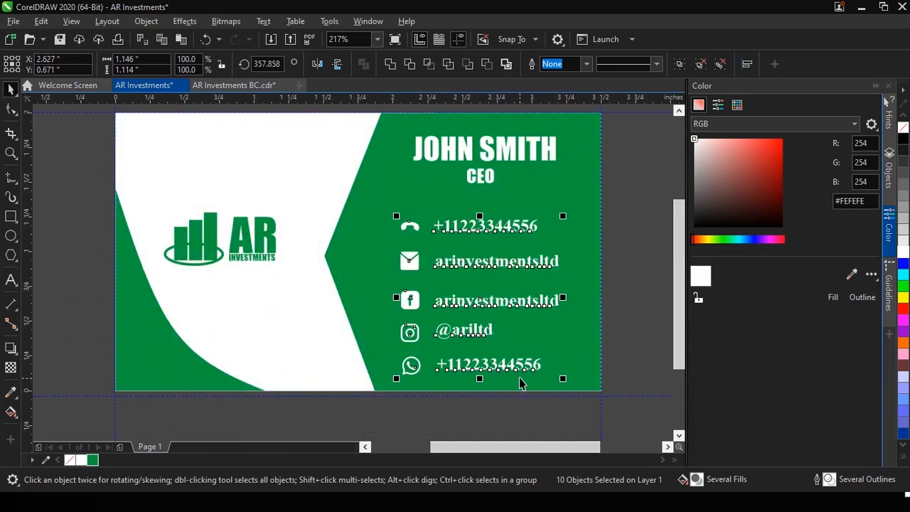
left_click_drag(513, 364, 513, 359)
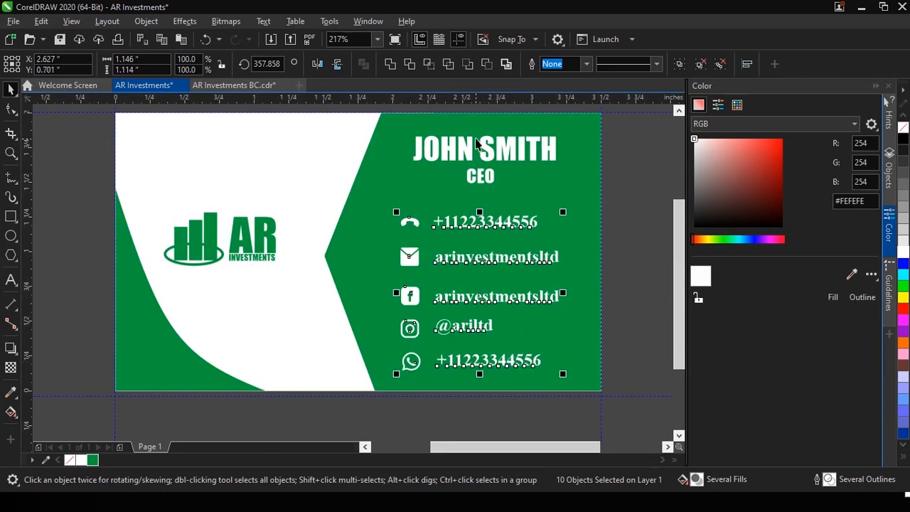
key("ctrl+z")
Enlarge the cardholder's name to about 19.4 pt and center it above the CEO title at about X 2.665, Y 1.785 in
left_click(486, 156)
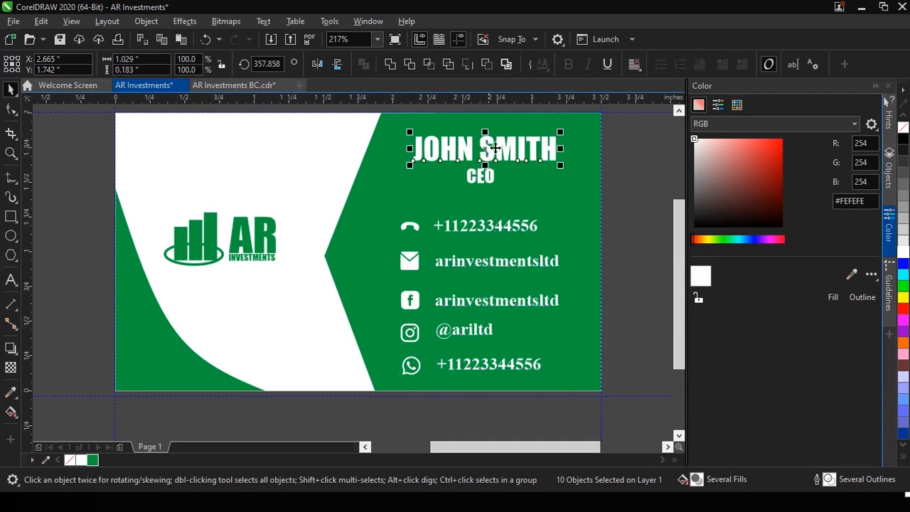
left_click_drag(564, 135, 590, 117)
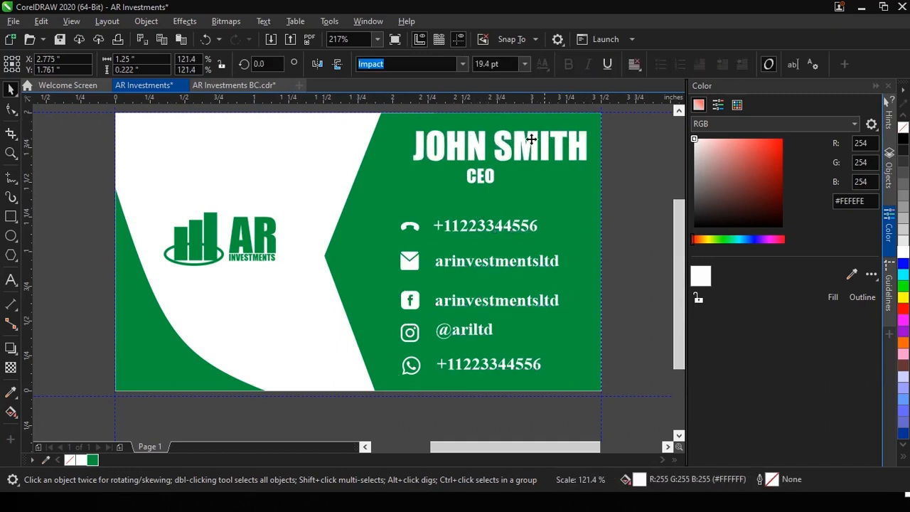
left_click_drag(511, 154, 489, 149)
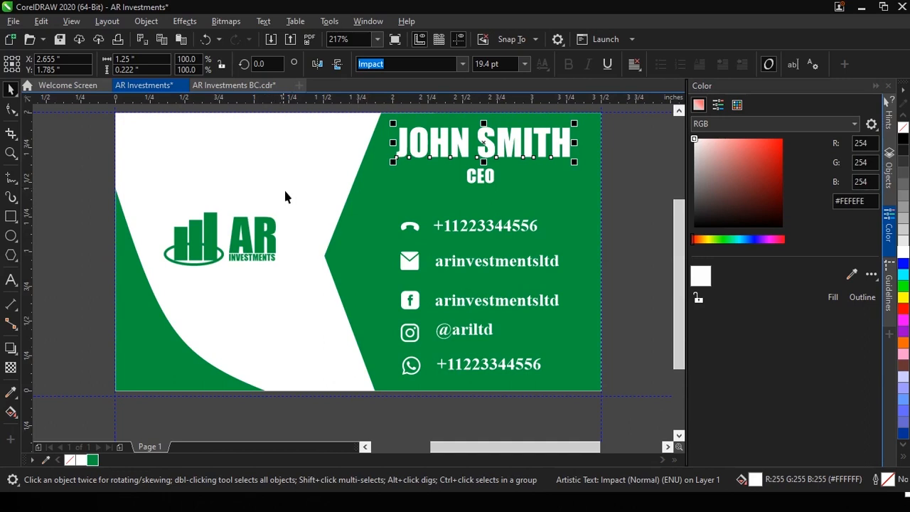
key("ctrl+Right")
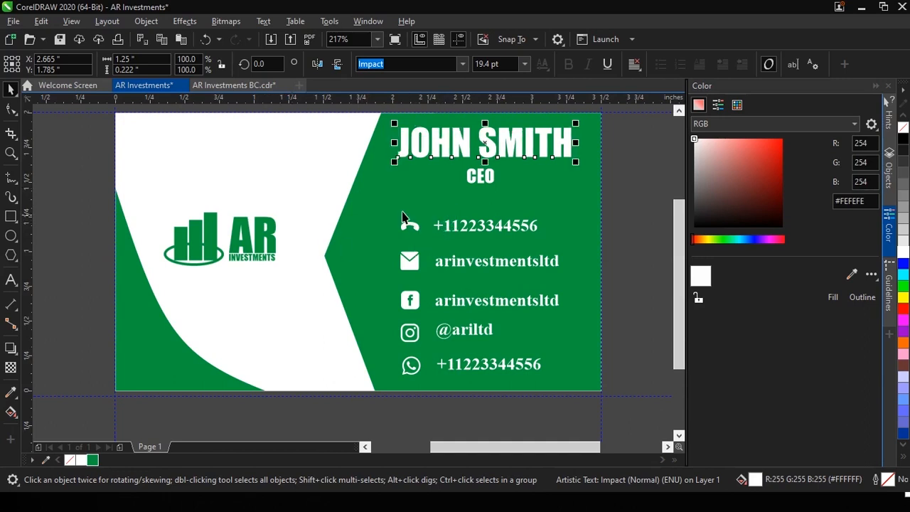
left_click(79, 254)
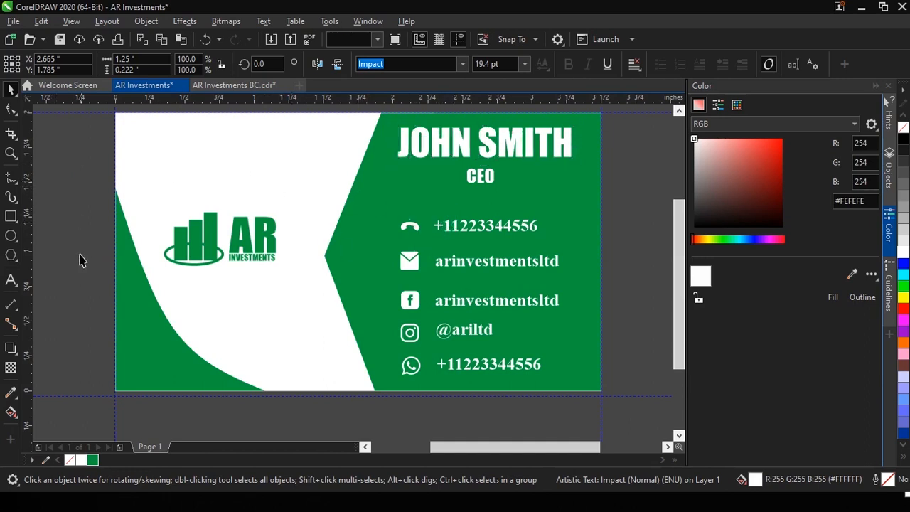
Draw a rectangle above the logo without outline, fill it with green #009A3D, and enlarge it to about 1.527 by 0.532 in
left_click(14, 219)
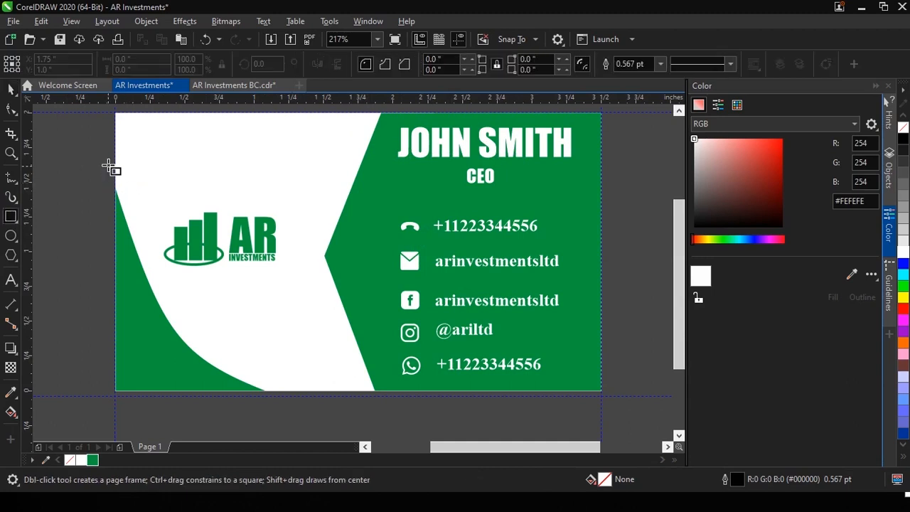
left_click_drag(117, 149, 290, 210)
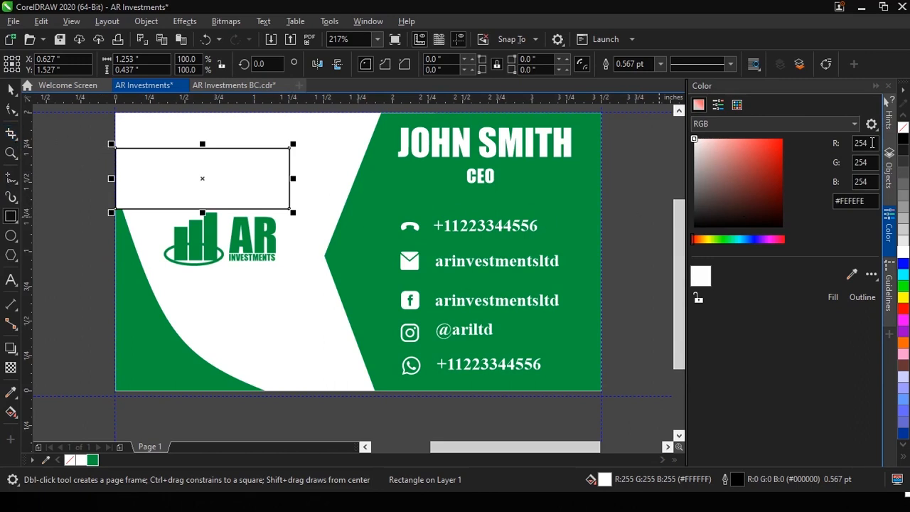
right_click(903, 128)
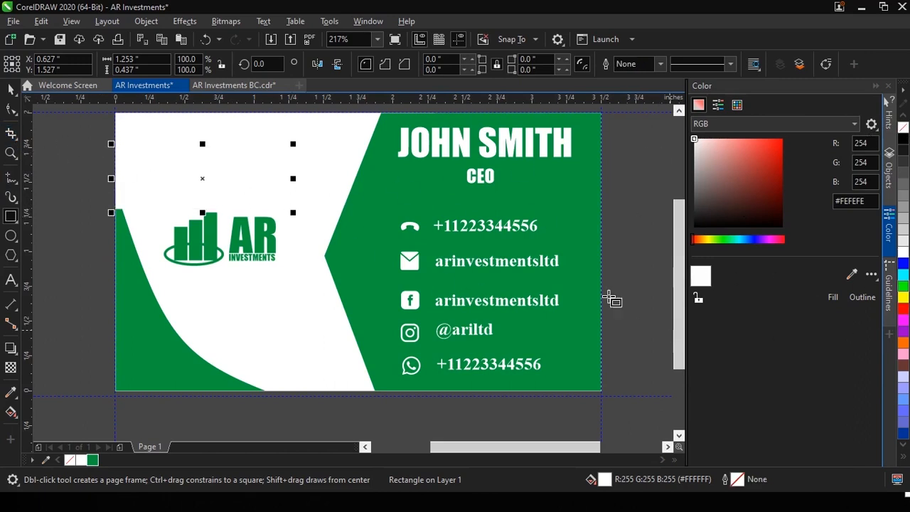
left_click(92, 460)
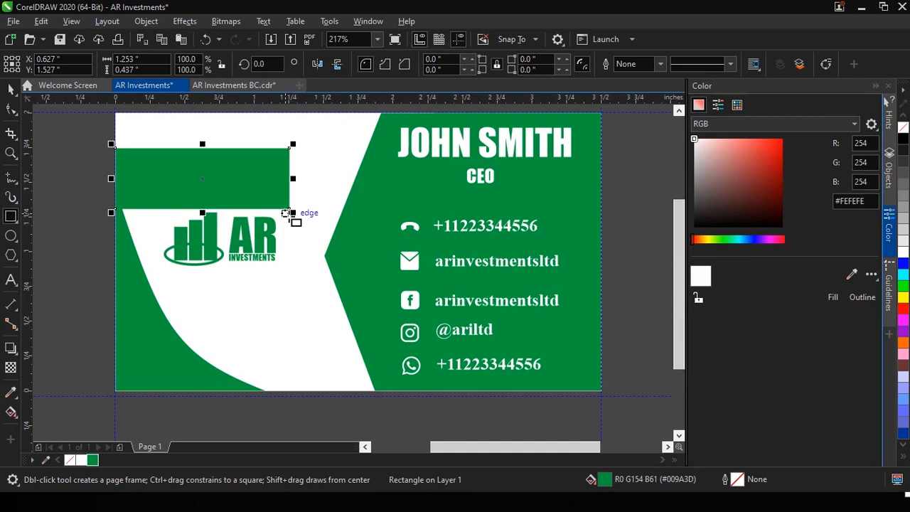
left_click_drag(290, 210, 334, 254)
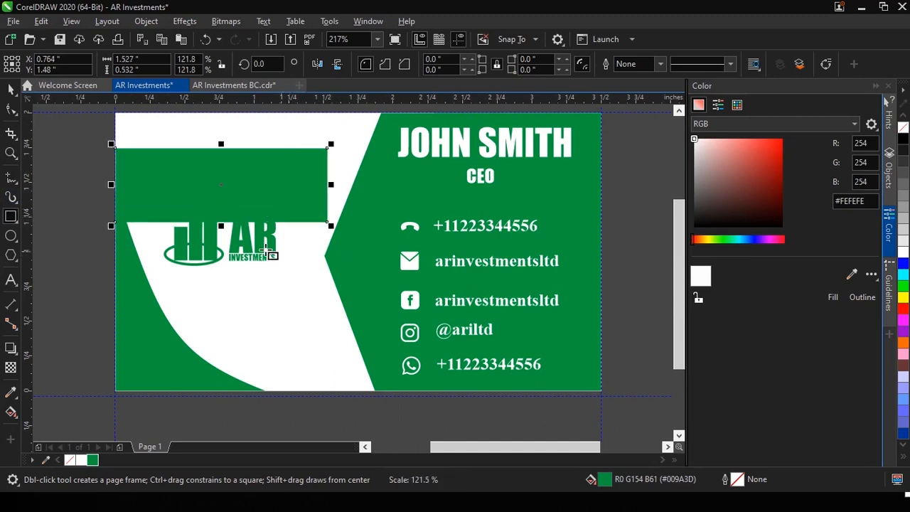
Try a small four-revolution spiral at the green rectangle's upper-left corner and delete it
left_click(17, 141)
left_click(15, 161)
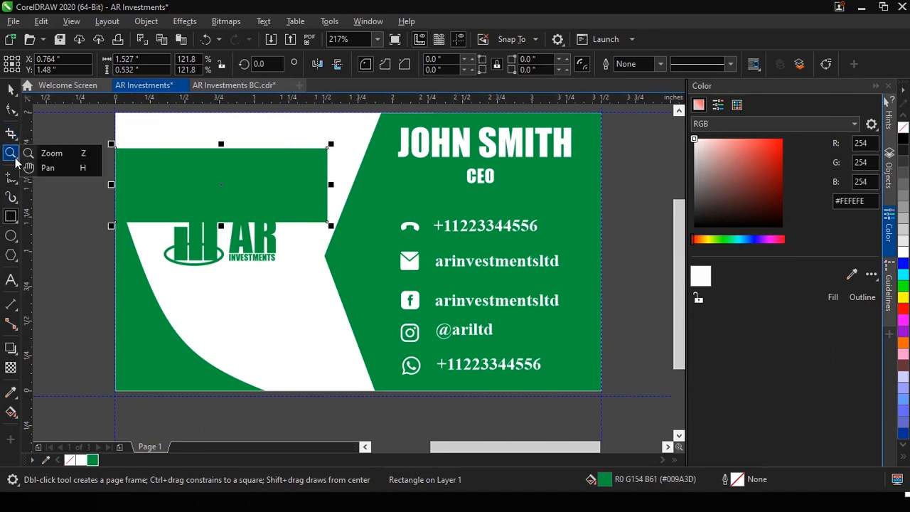
left_click(19, 186)
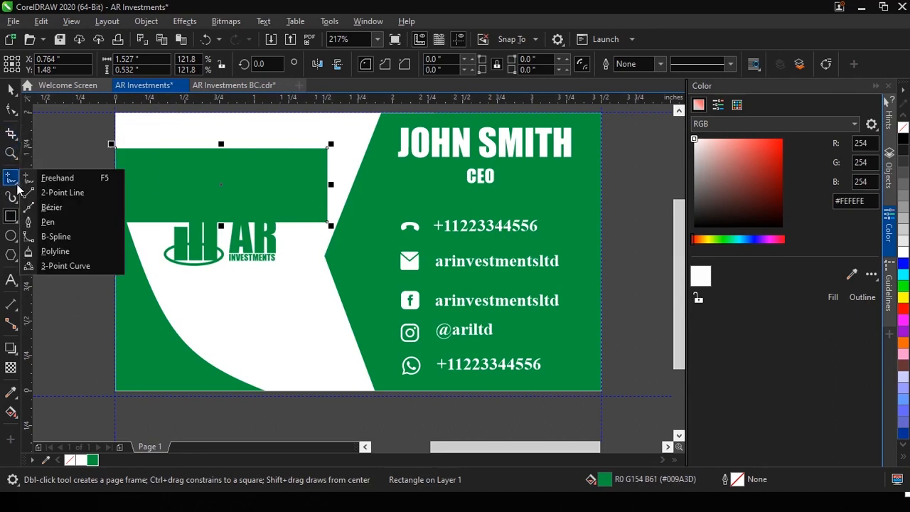
left_click(17, 198)
left_click(19, 228)
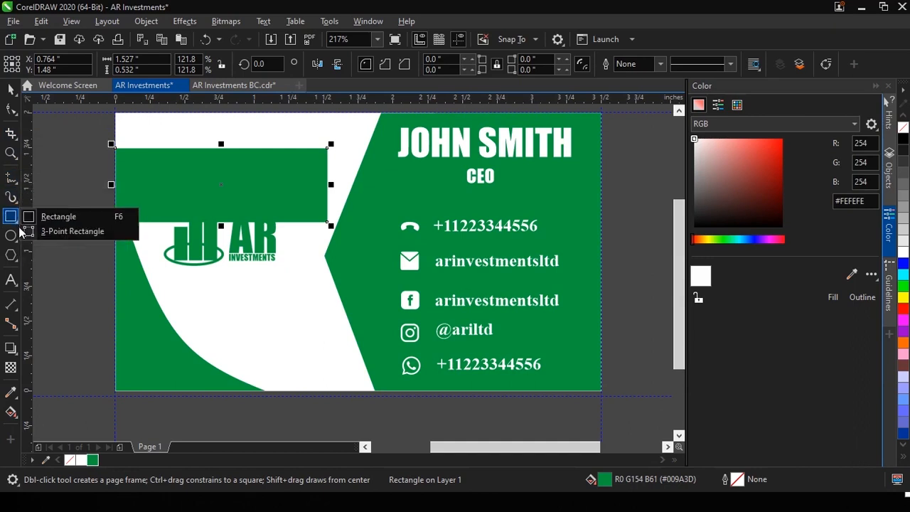
left_click(20, 244)
left_click(17, 266)
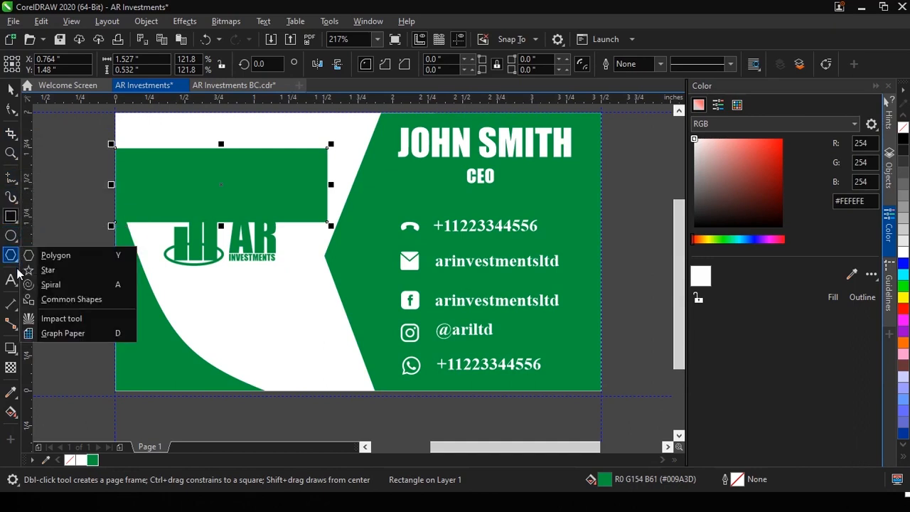
left_click(18, 274)
left_click(16, 262)
left_click(39, 285)
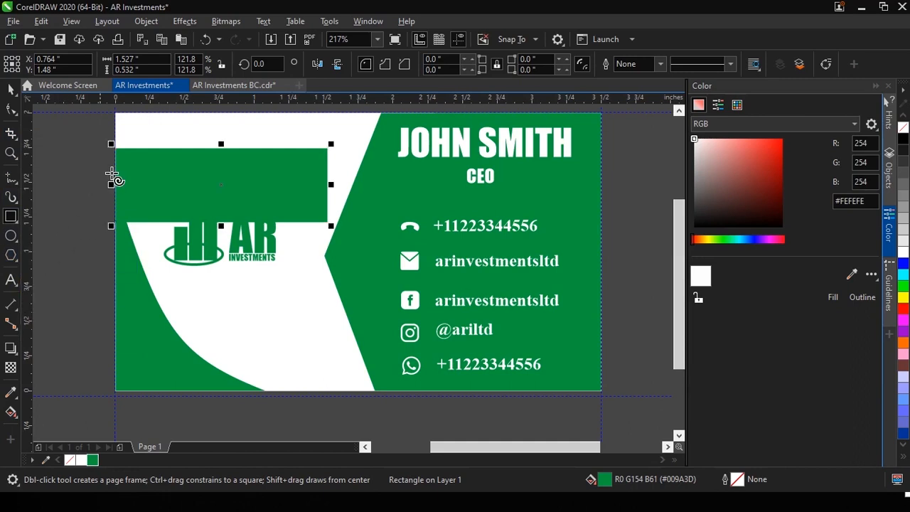
left_click_drag(116, 148, 163, 161)
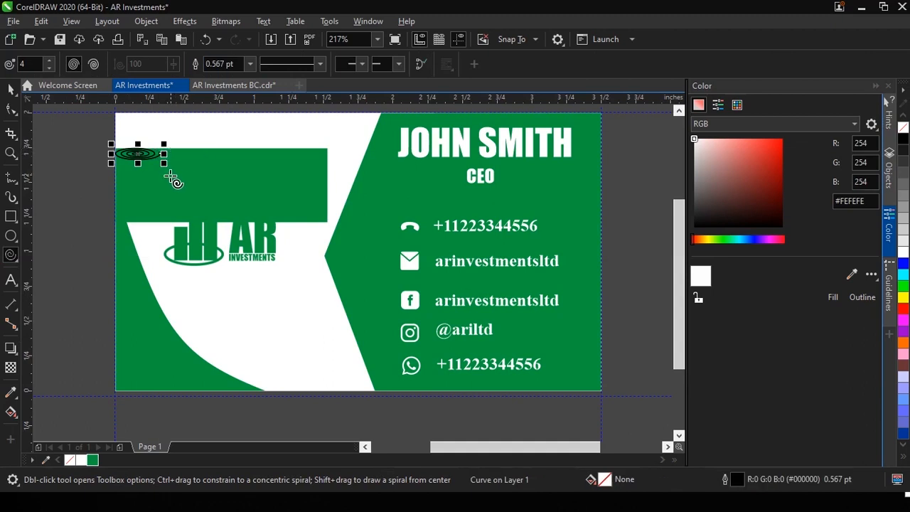
key("Delete")
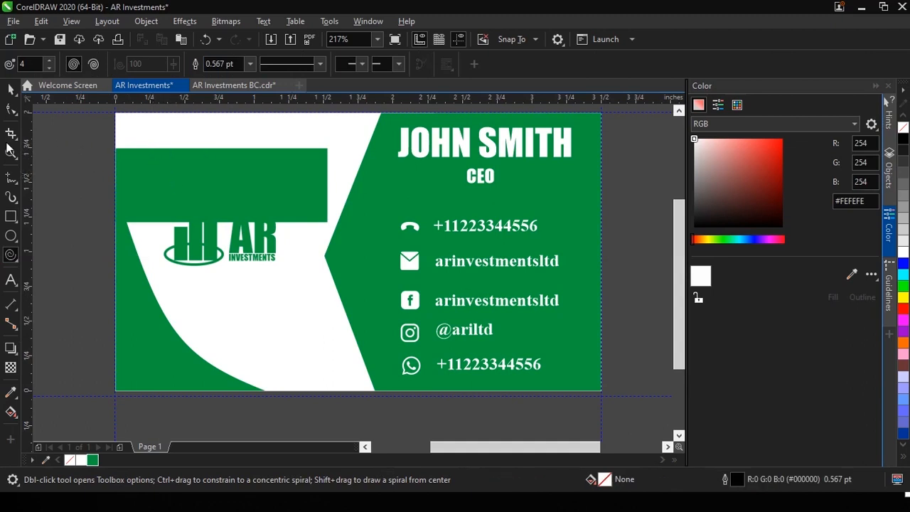
Try a larger spiral, about 0.509 by 0.192 in, over the green rectangle and remove it
left_click(16, 286)
left_click(17, 265)
left_click(18, 261)
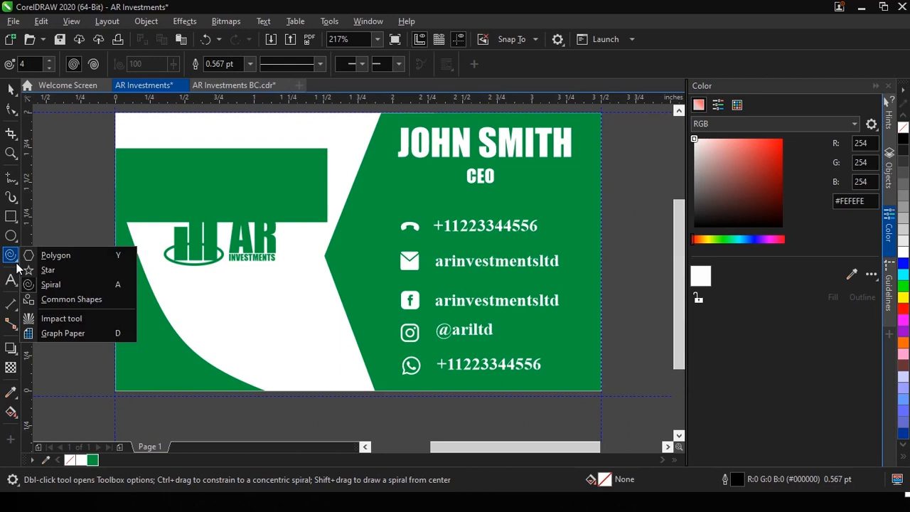
left_click(42, 282)
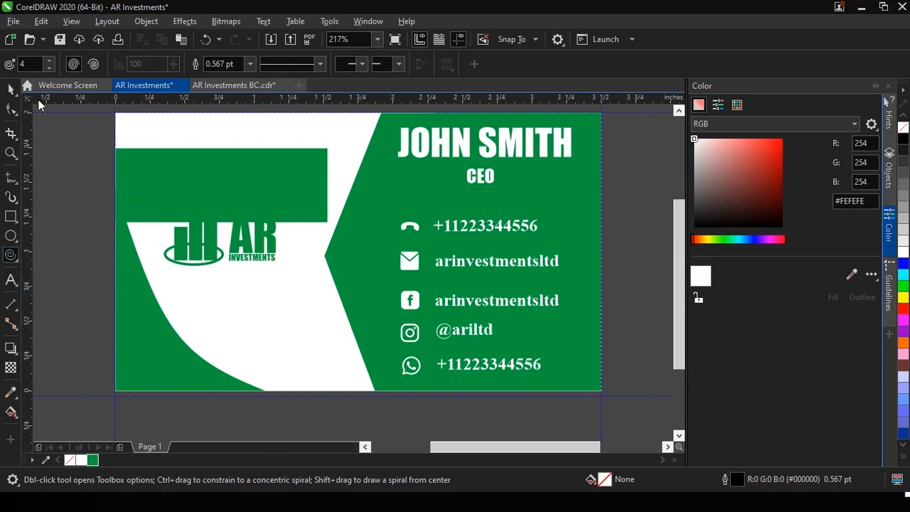
left_click_drag(126, 148, 201, 177)
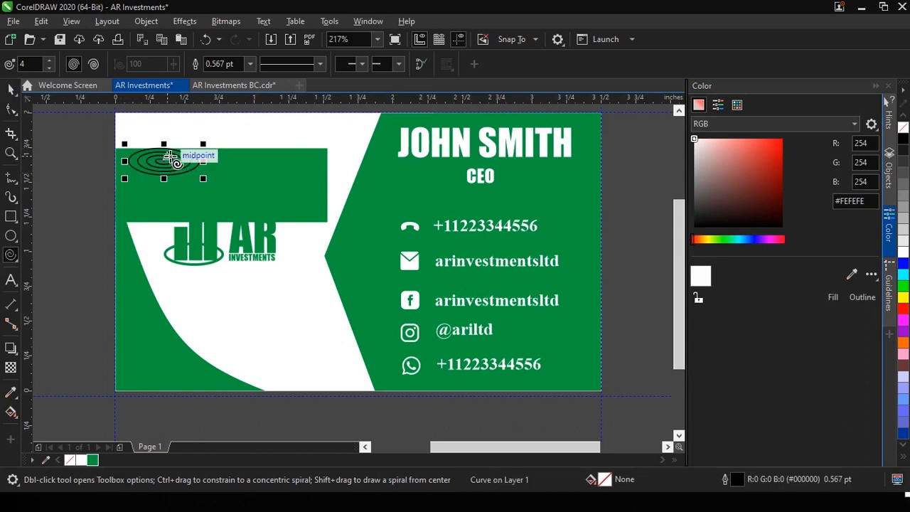
left_click(10, 90)
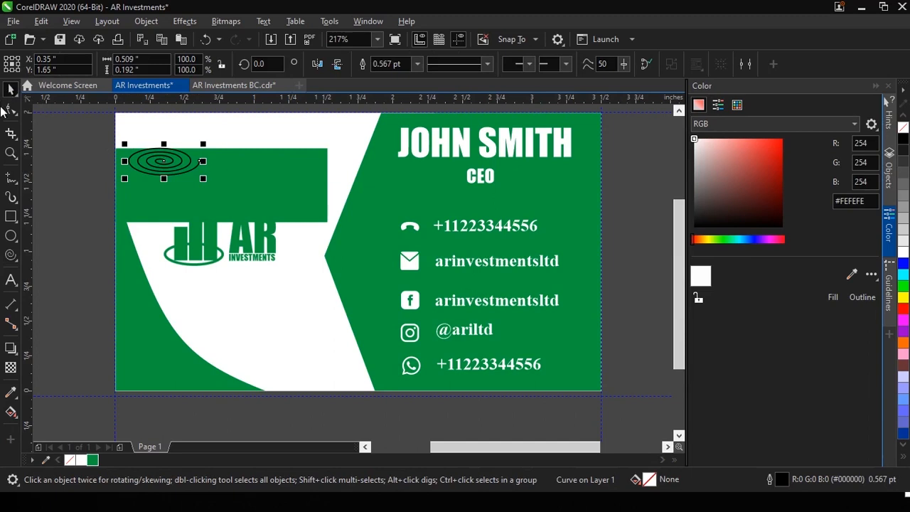
key("Delete")
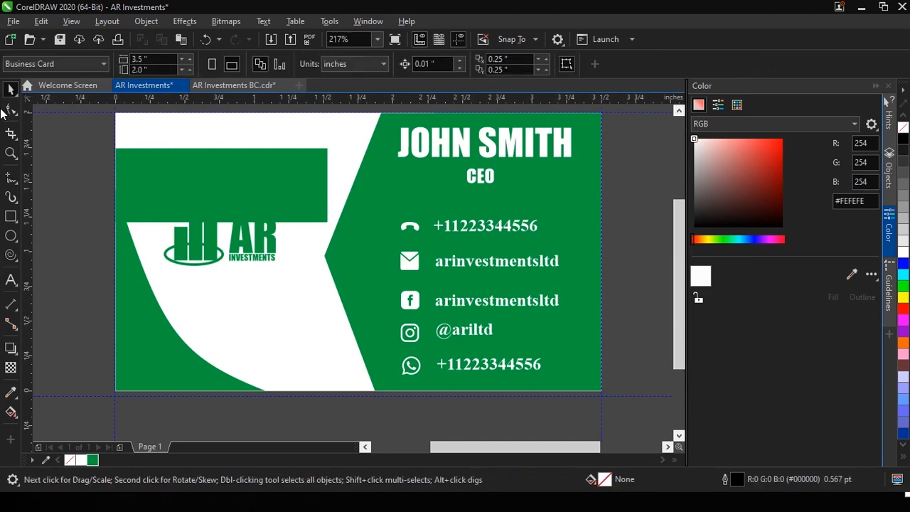
Delete the green rectangle over the logo and undo the deletion
left_click(167, 192)
key("Delete")
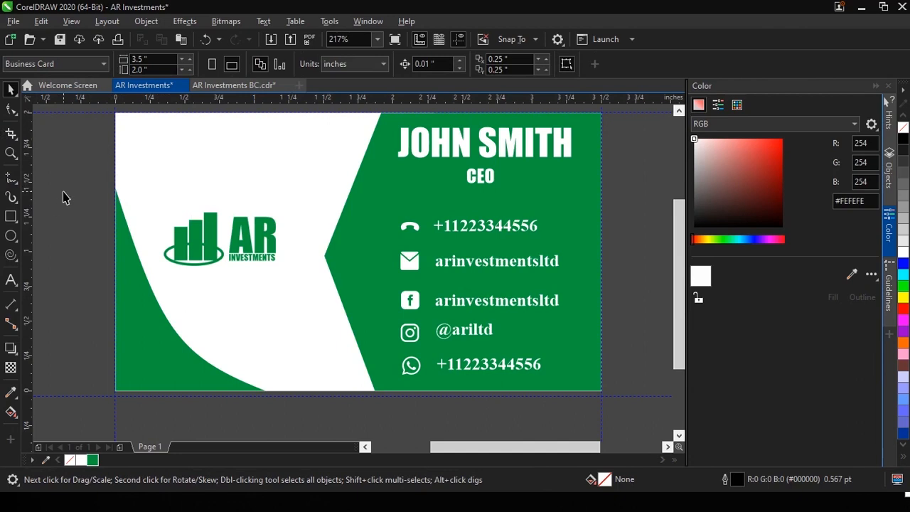
key("ctrl+z")
Enlarge the green rectangle to about 1.724 by 0.601 in and move it below the card to about X 0.444, Y -0.36 in
left_click_drag(206, 175, 148, 177)
left_click_drag(270, 221, 299, 235)
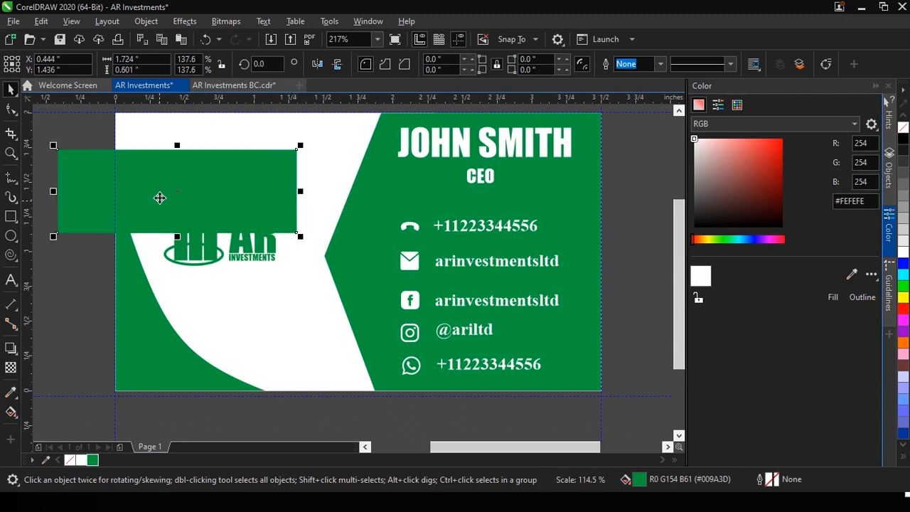
left_click_drag(157, 194, 160, 385)
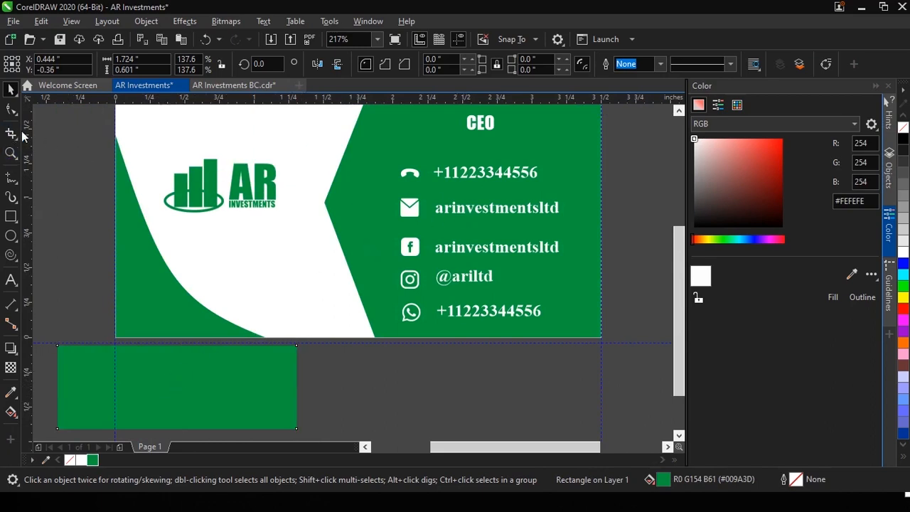
left_click(11, 152)
left_click(89, 67)
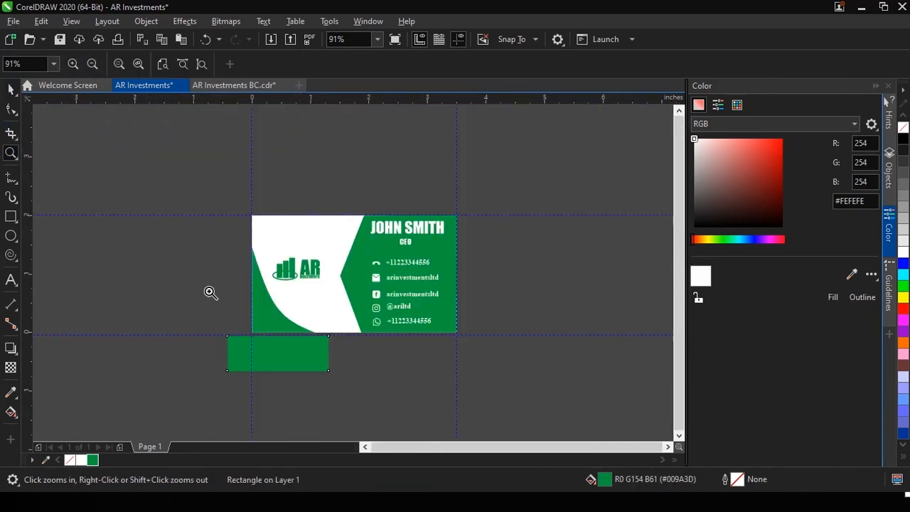
left_click(11, 88)
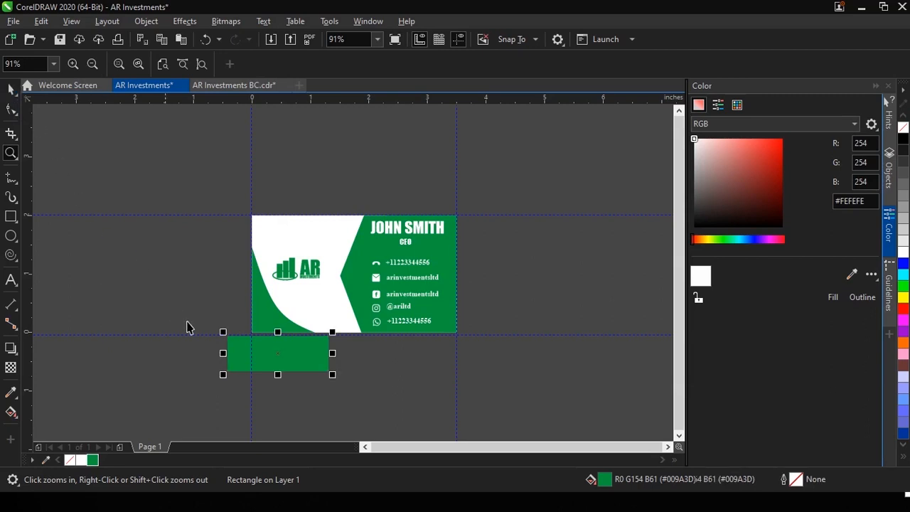
PowerClip the green rectangle inside the white card background at its upper edge and open the PowerClip contents for editing
left_click_drag(258, 357, 293, 215)
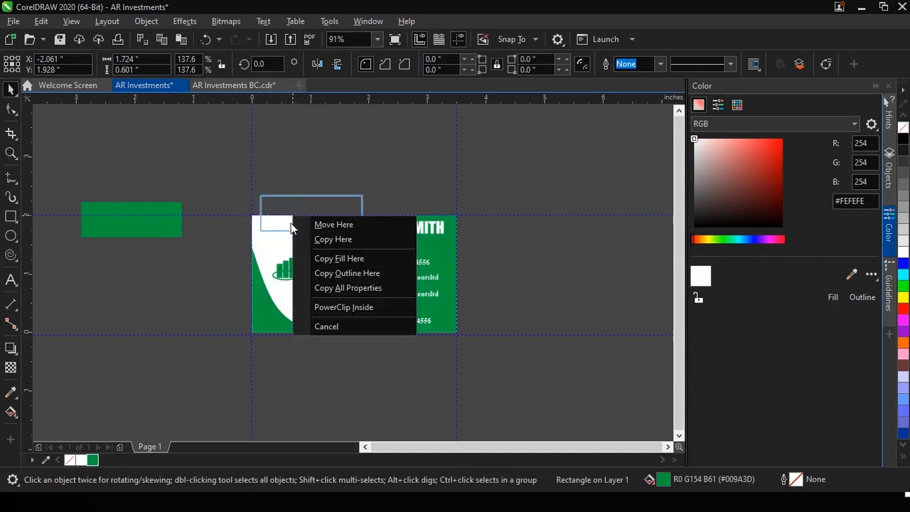
left_click(354, 306)
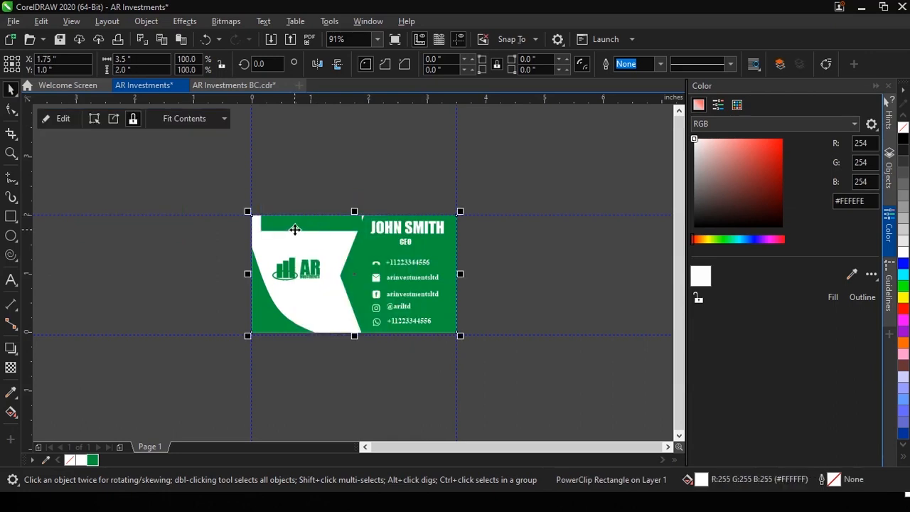
right_click(294, 229)
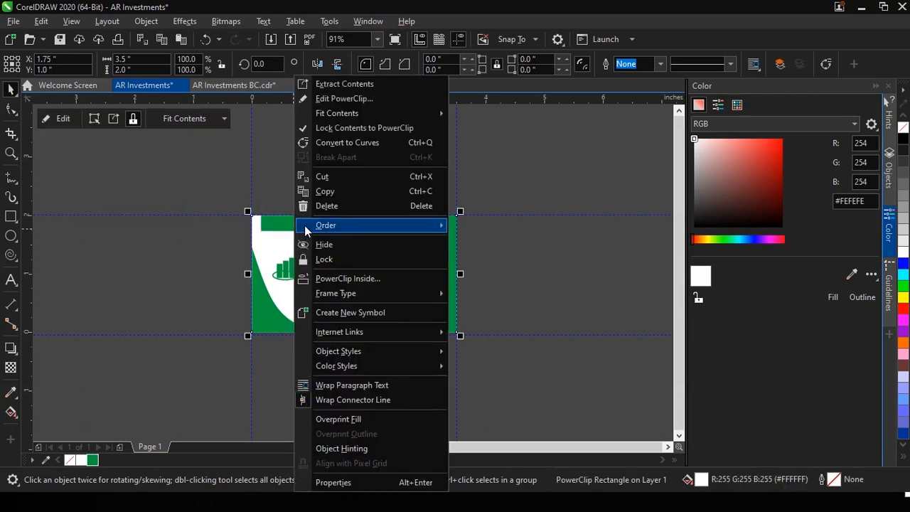
left_click(346, 98)
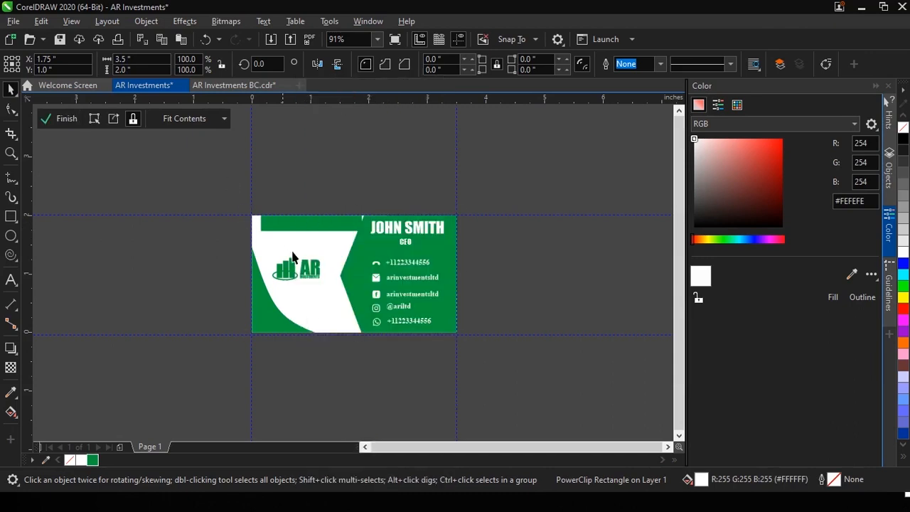
Shrink the clipped green rectangle to about 1.396 by 0.487 in and shift it right to about X 0.899 in
left_click(299, 231)
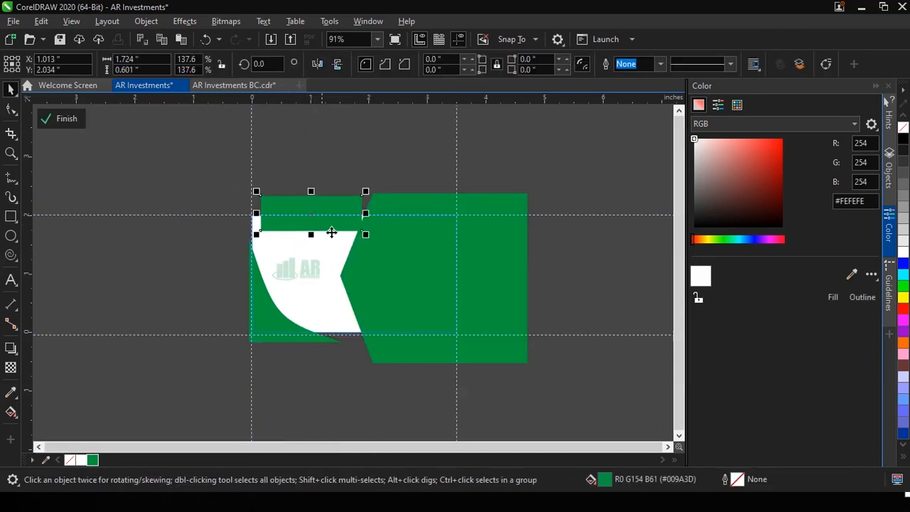
left_click_drag(363, 233, 342, 224)
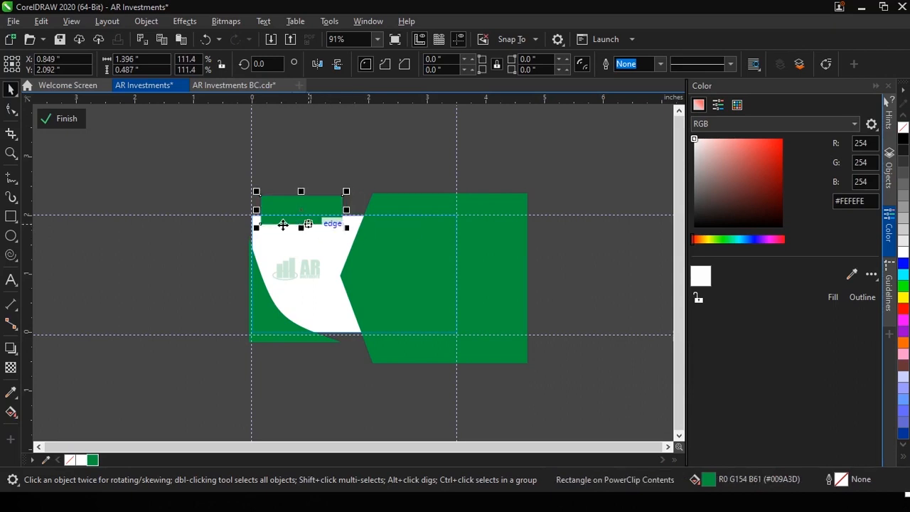
key("Right")
left_click_drag(299, 222, 303, 223)
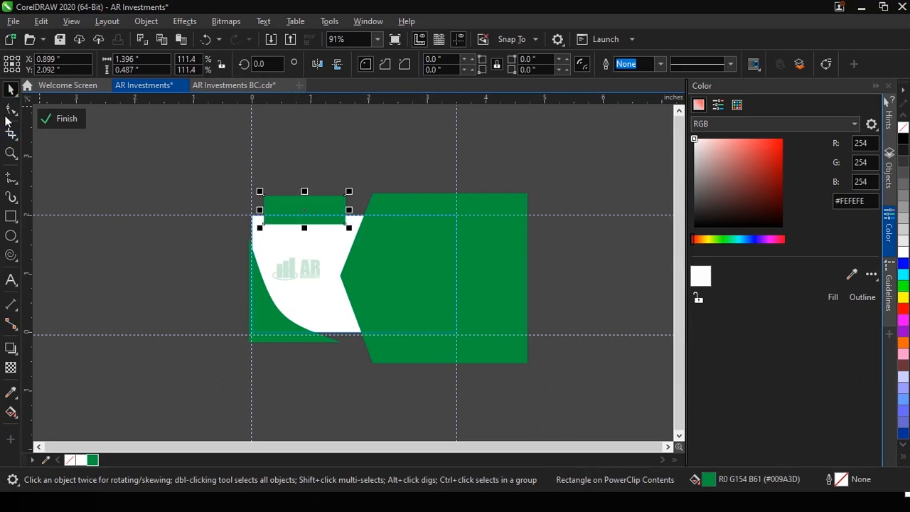
Convert the small green rectangle to curves and bend its lower edge into a shallow downward arc
left_click(11, 111)
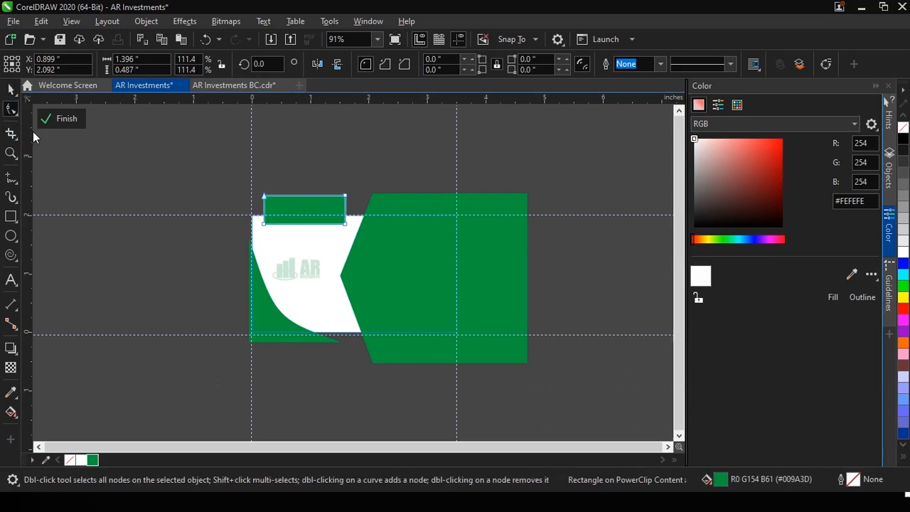
key("ctrl+q")
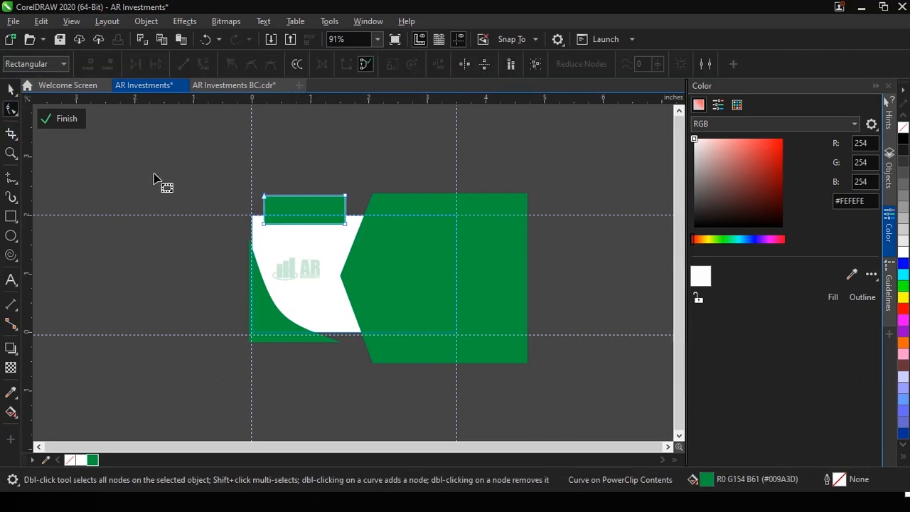
left_click(297, 225)
left_click_drag(297, 226, 299, 235)
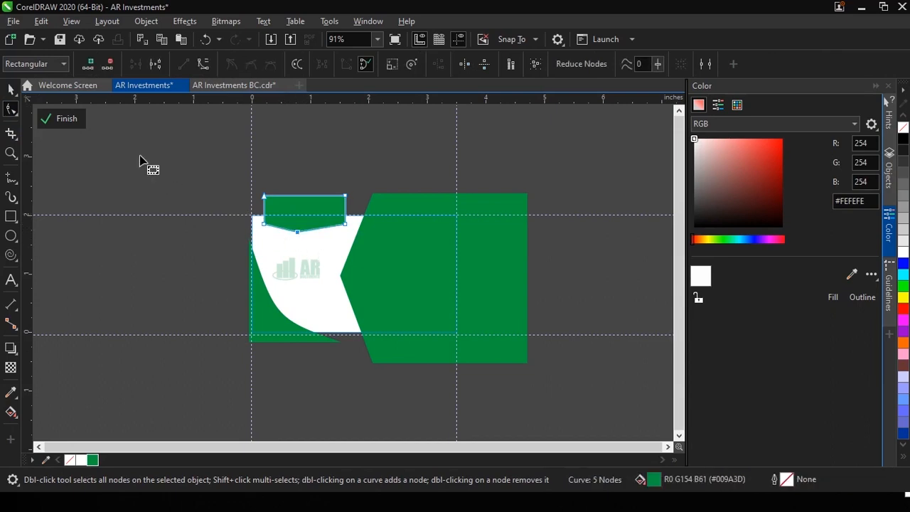
left_click(202, 69)
double_click(298, 234)
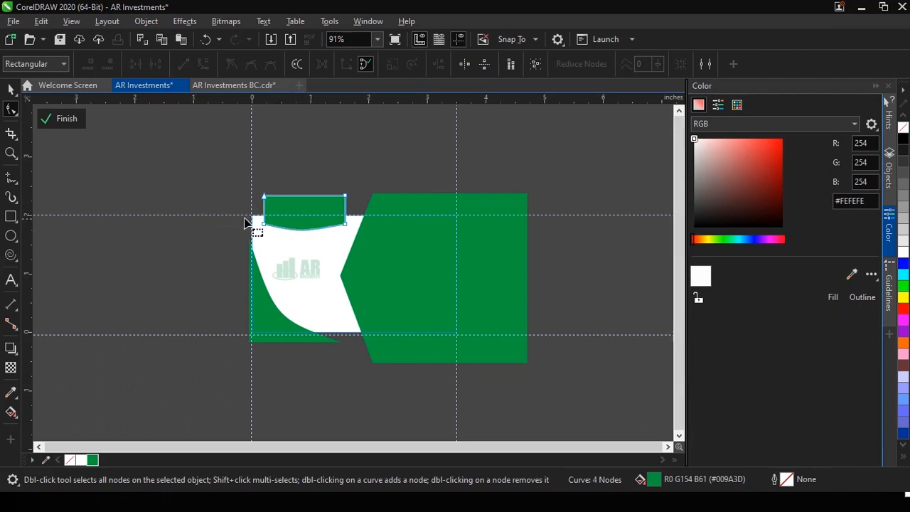
Nudge the curved green shape up to about Y 2.169 in and finish editing the PowerClip
left_click(8, 90)
key("Up")
key("Up")
key("Up")
key("Up")
key("Up")
key("Up")
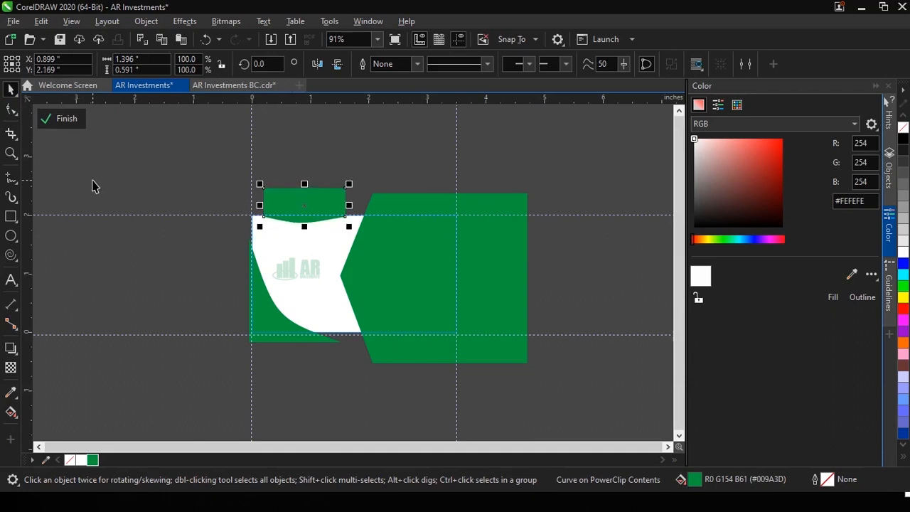
left_click(356, 250)
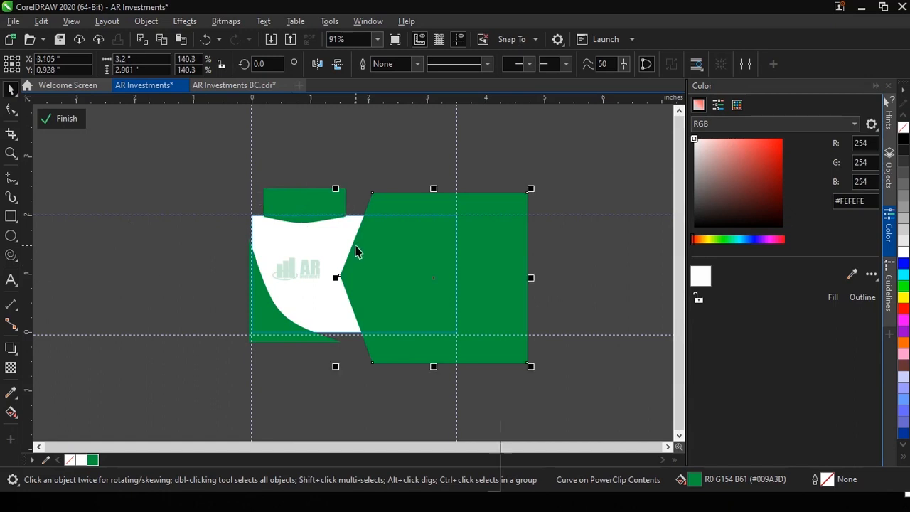
right_click(357, 250)
left_click(410, 129)
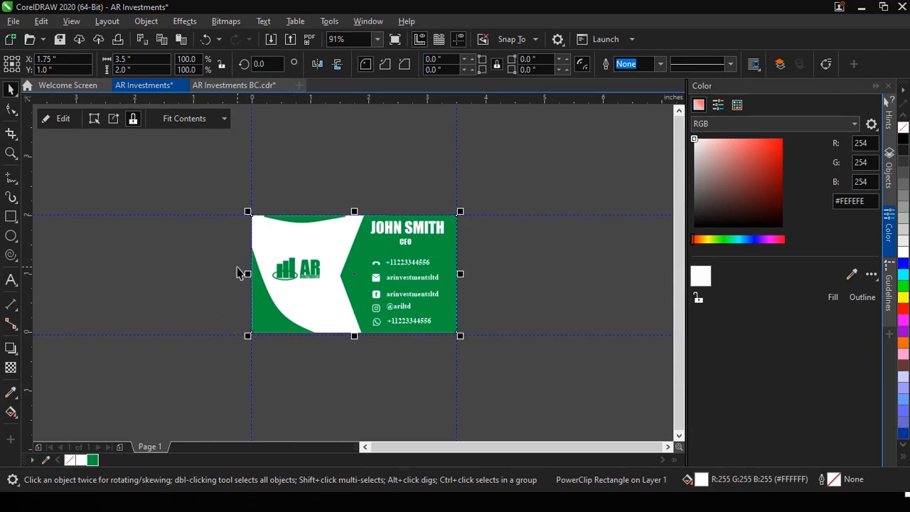
Nudge the job title and contact details up to about Y 0.877 in, and group all the card's objects
left_click_drag(487, 236, 356, 371)
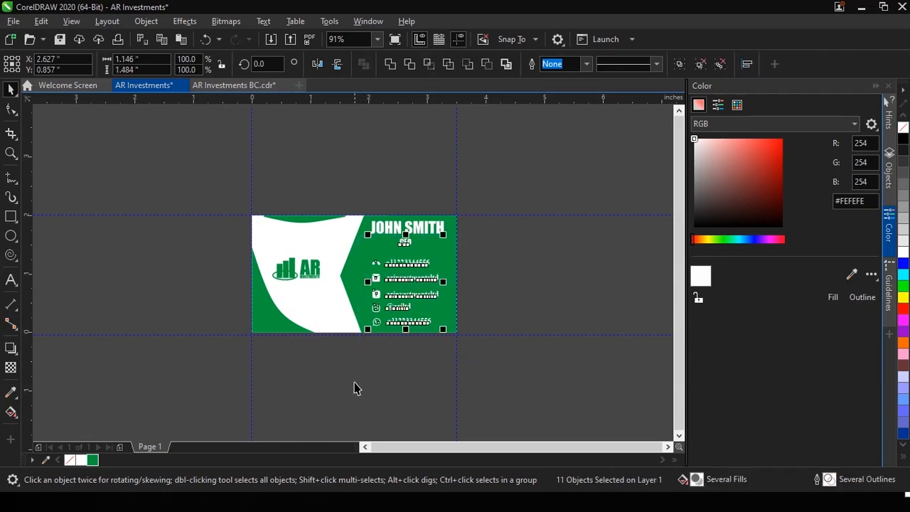
key("Up")
key("Up")
key("Up")
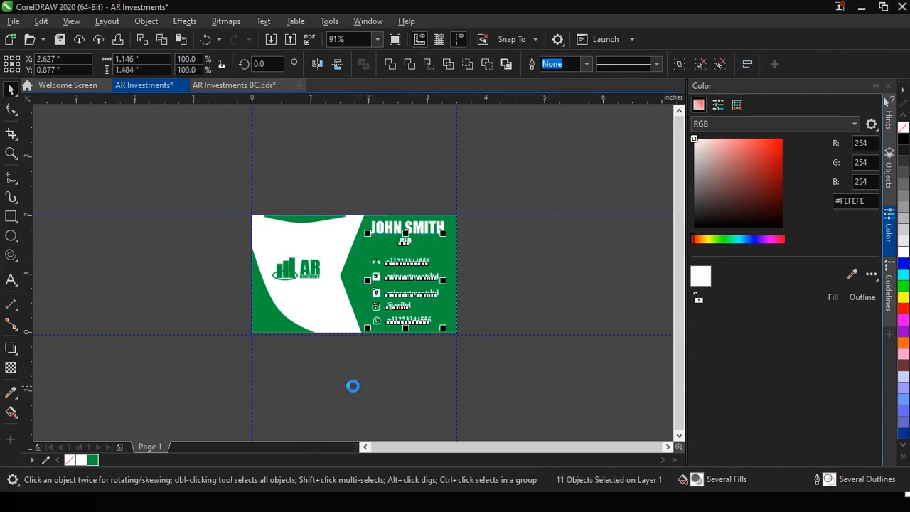
left_click_drag(197, 188, 545, 384)
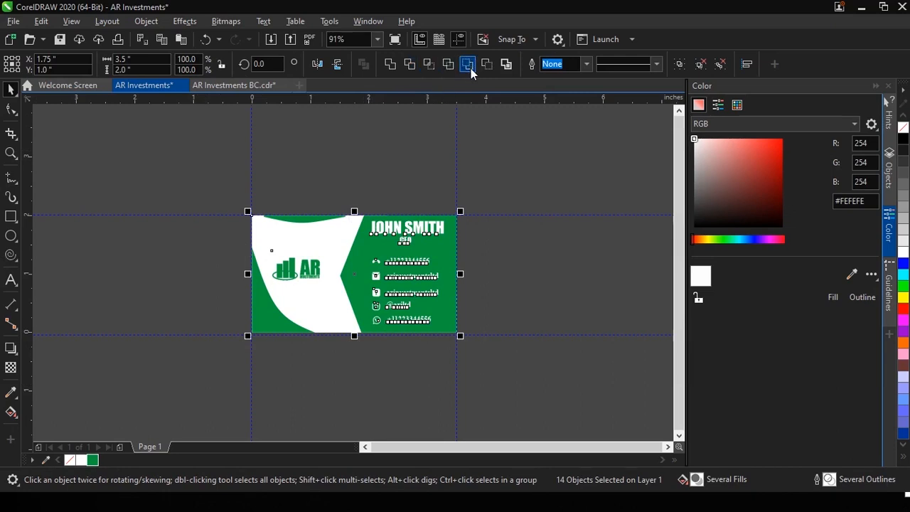
left_click(680, 64)
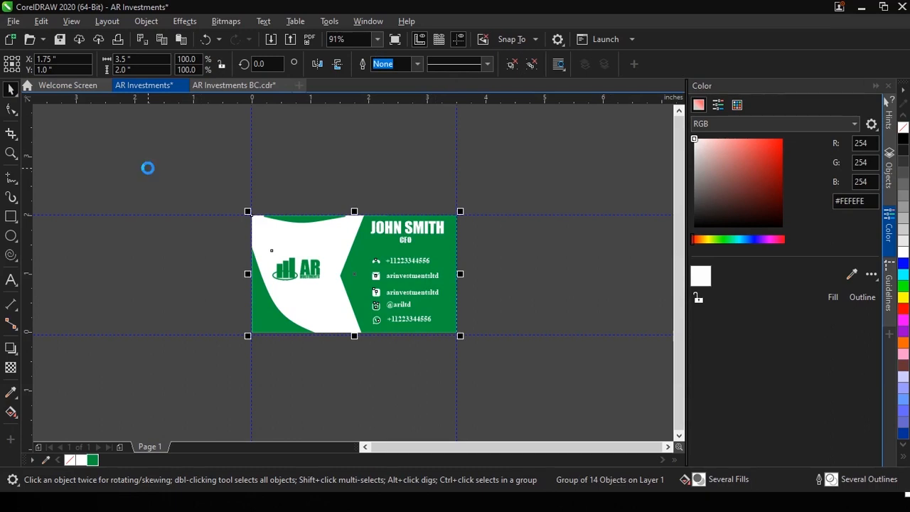
Save the drawing as AR Investments in CDR format in the Youtube Videos folder on the Desktop
key("ctrl+s")
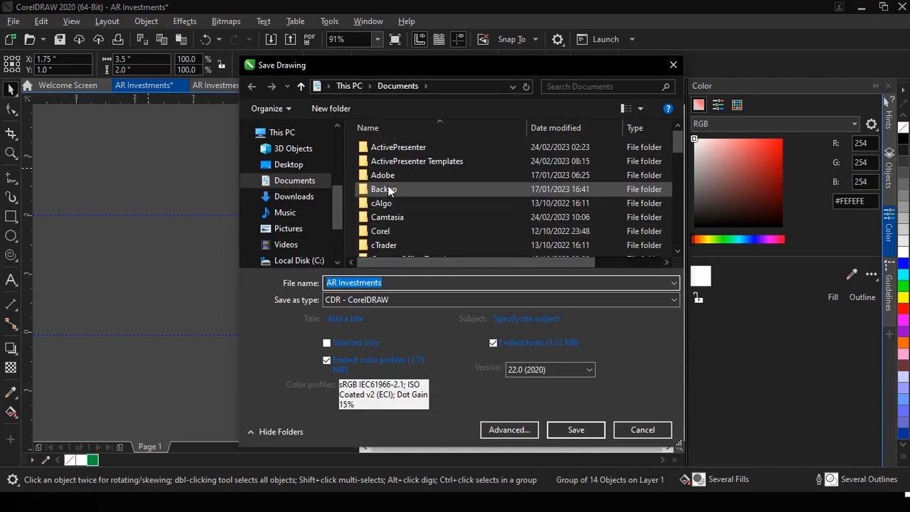
scroll(397, 237, "down", 1)
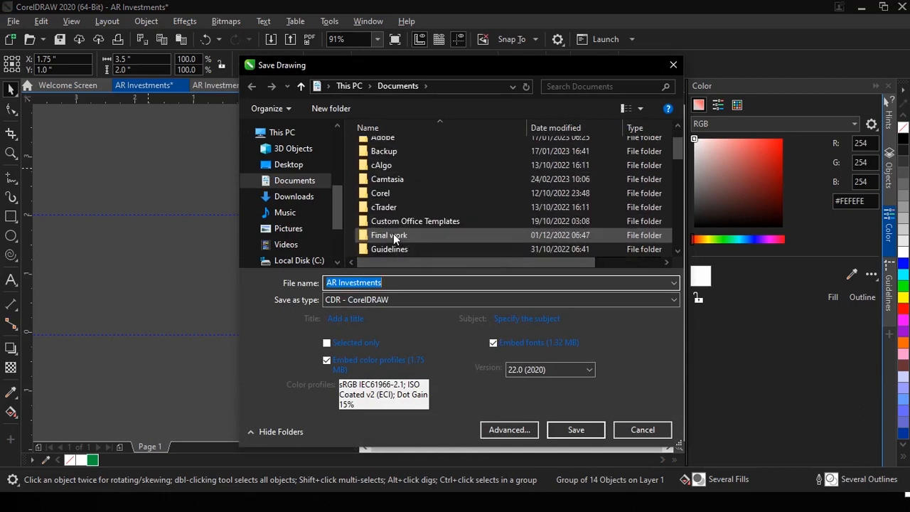
left_click(296, 165)
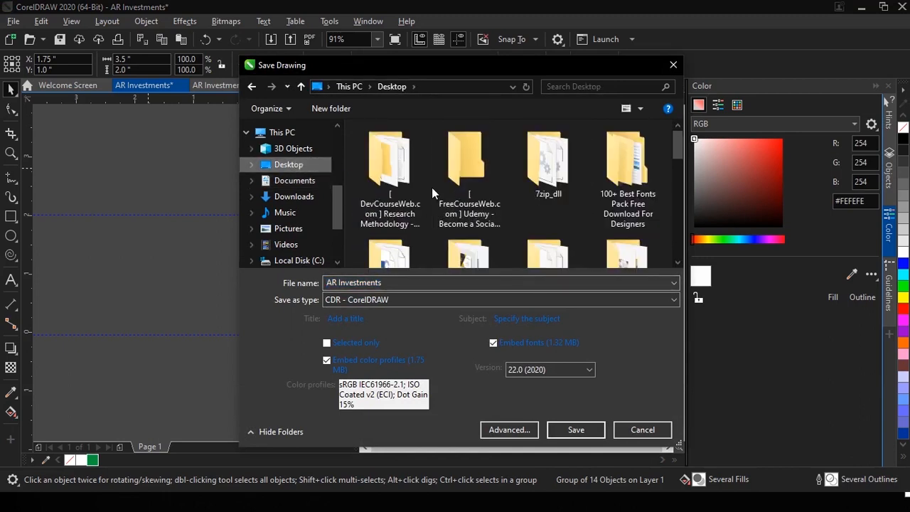
left_click(475, 165)
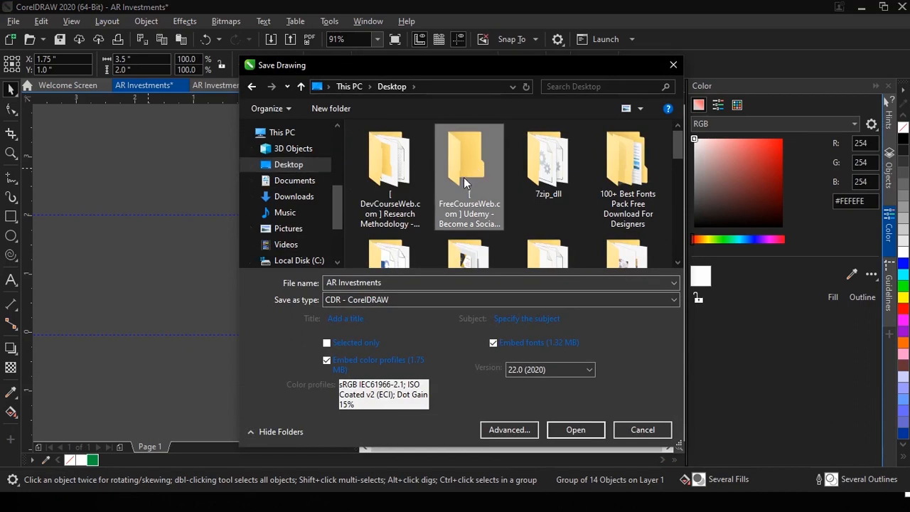
scroll(463, 177, "down", 5)
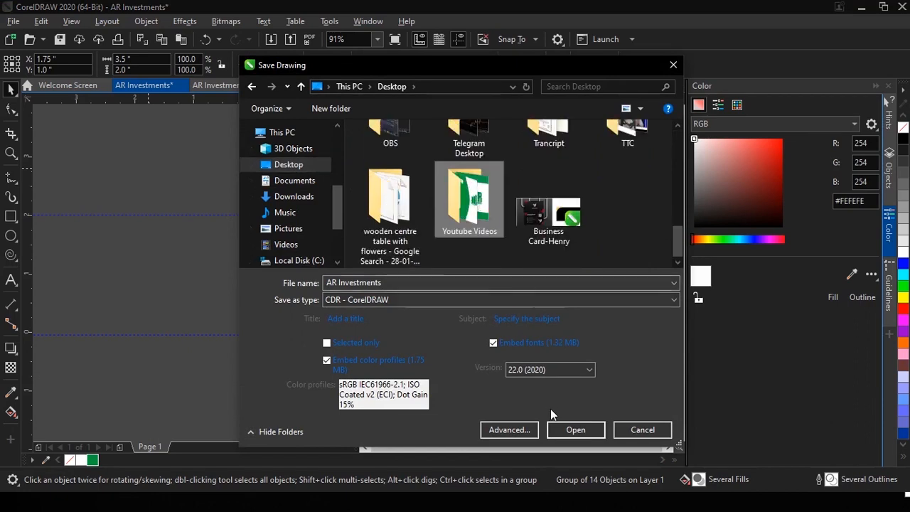
left_click(562, 430)
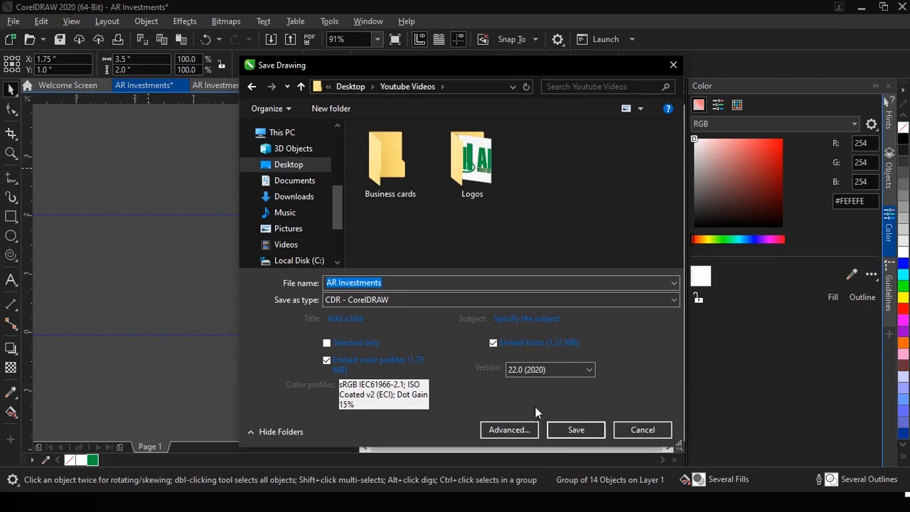
left_click(559, 433)
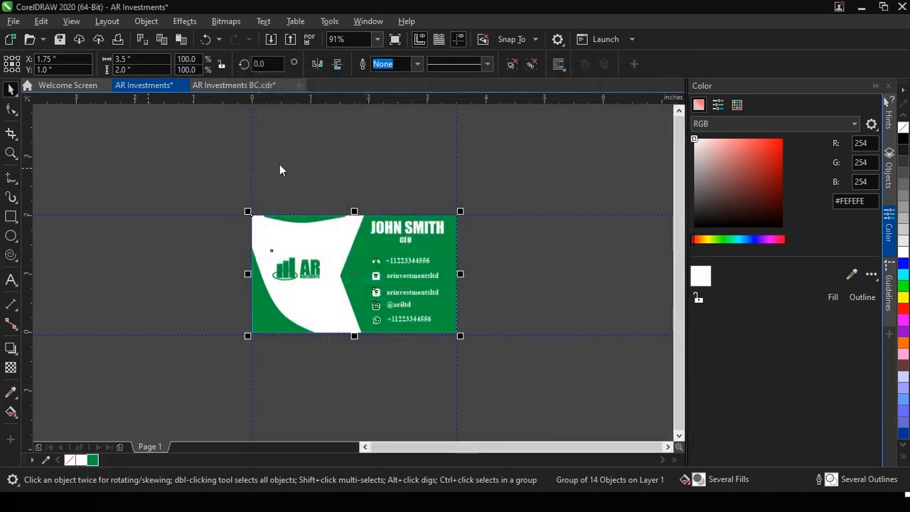
left_click(280, 163)
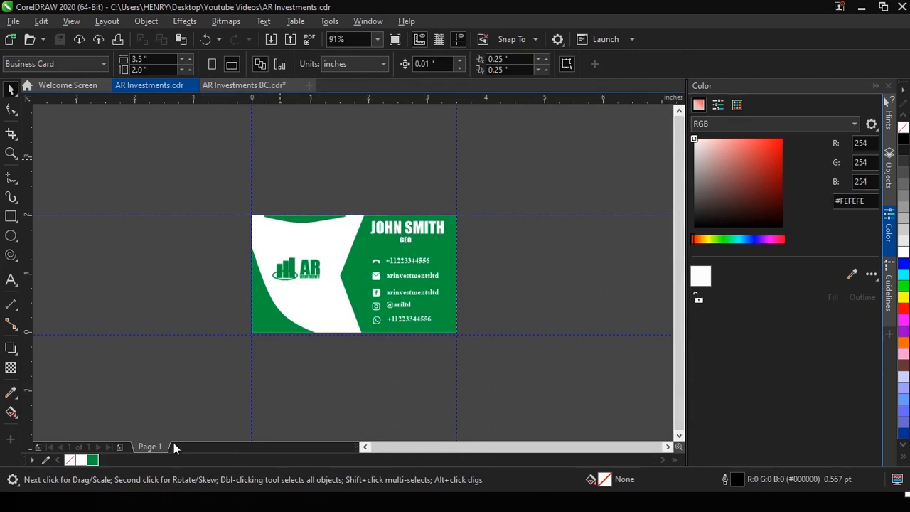
Add a second page with a 3.5 by 2 in page-sized rectangle that has a white fill and no outline
left_click(120, 447)
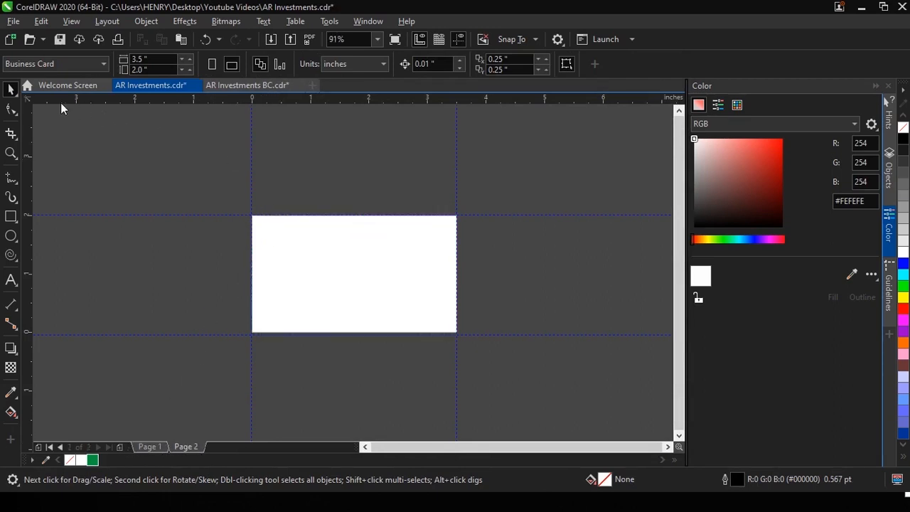
double_click(12, 221)
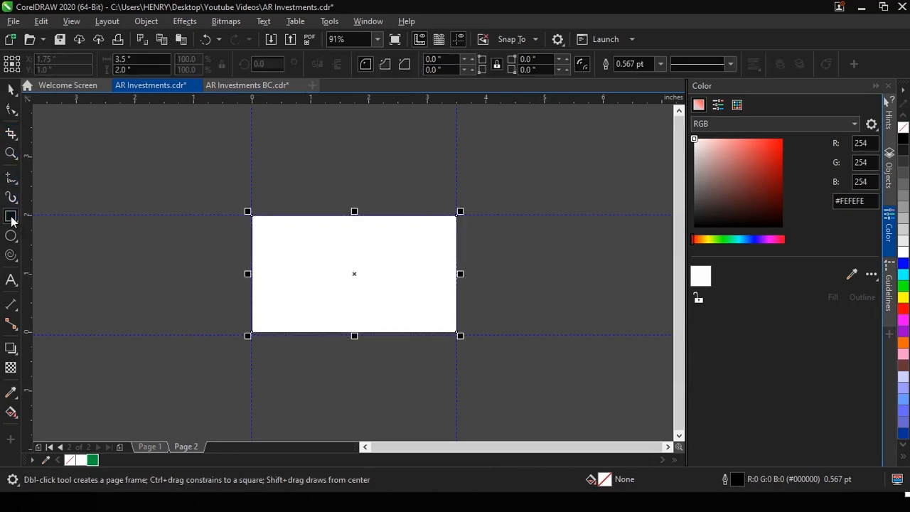
left_click(10, 92)
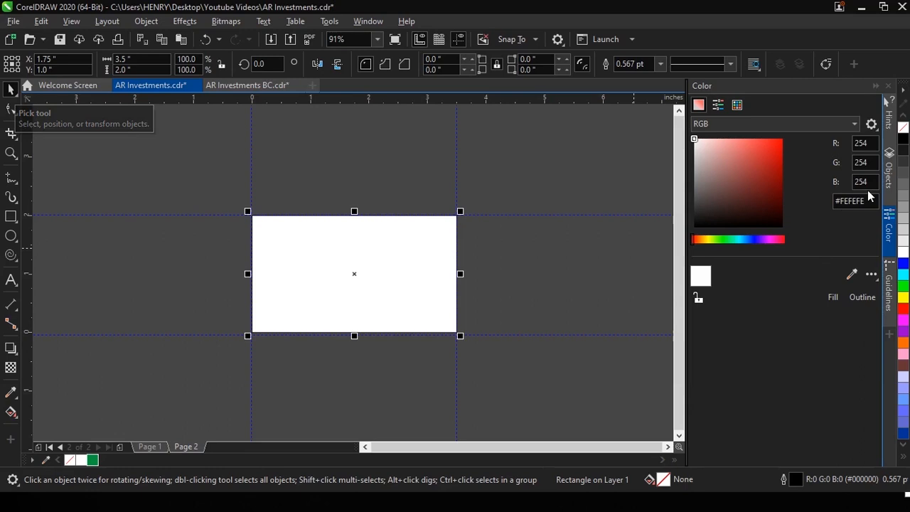
left_click(903, 253)
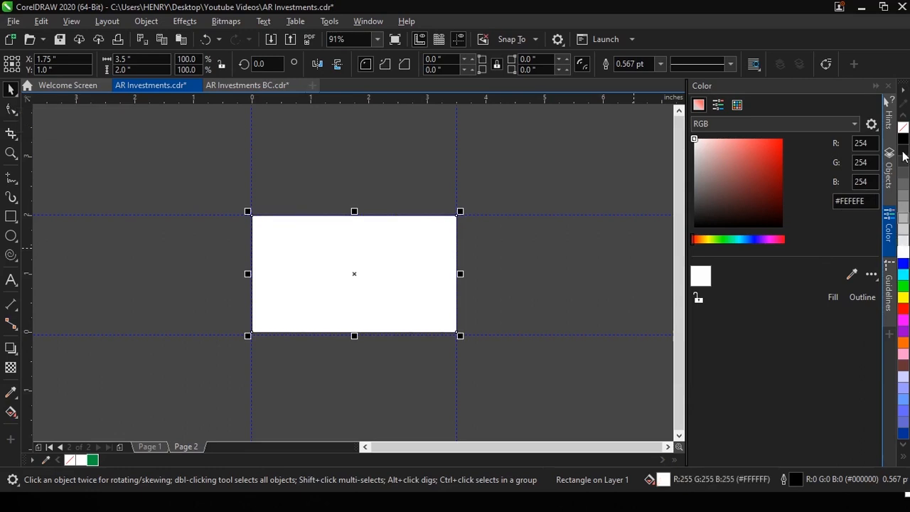
right_click(902, 128)
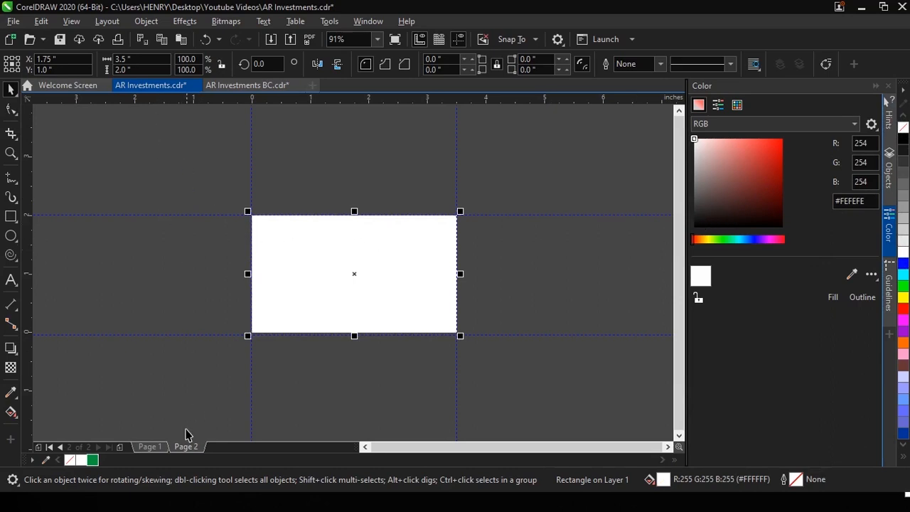
Ungroup the card objects on page 1 and copy the AR Investments logo onto page 2
left_click(148, 449)
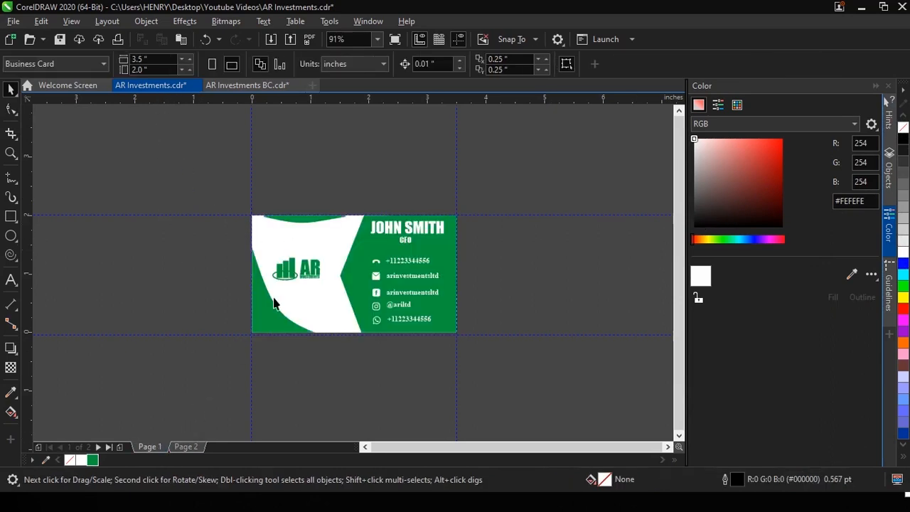
left_click(300, 275)
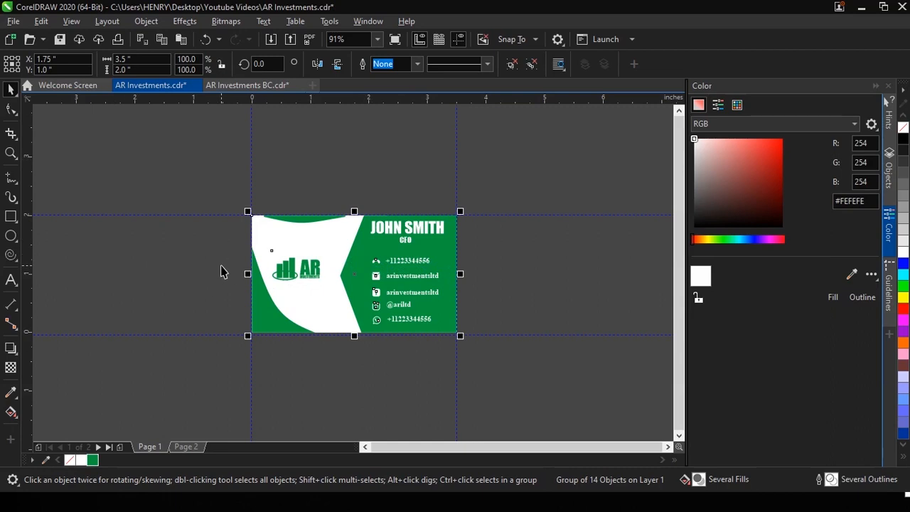
key("ctrl+u")
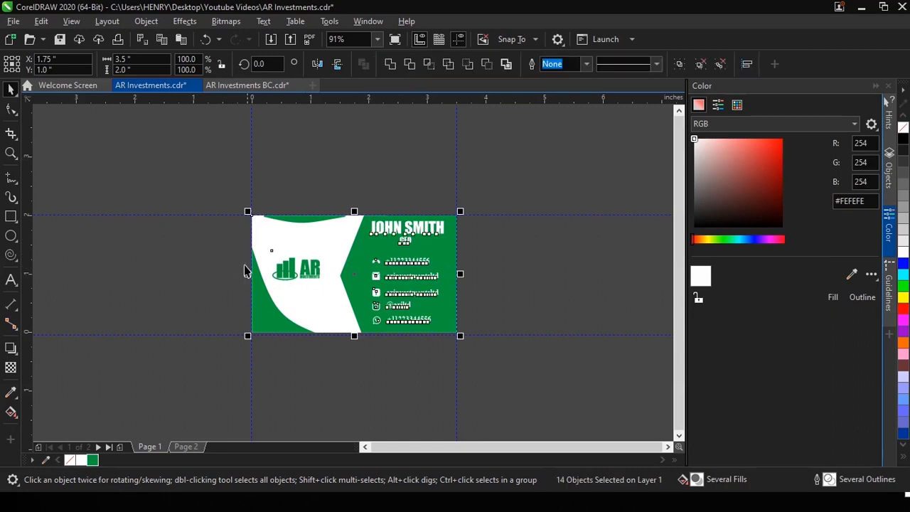
left_click(208, 279)
left_click(296, 267)
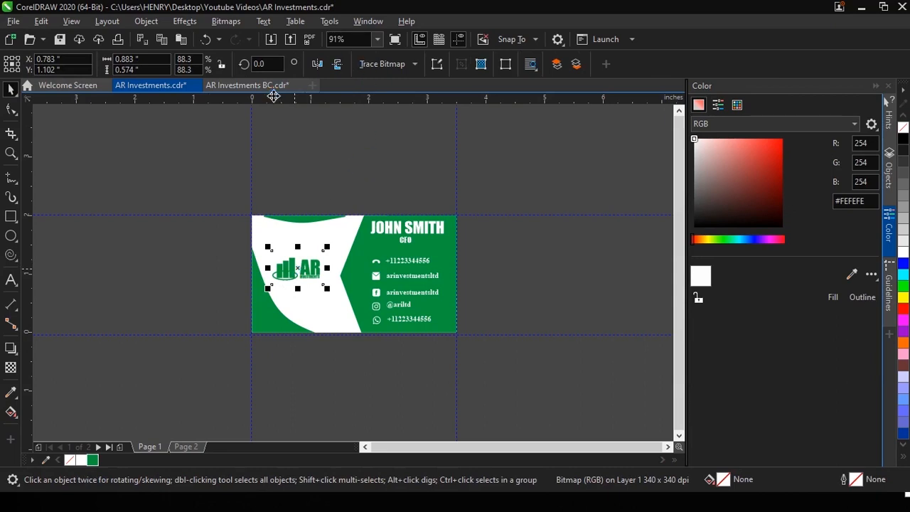
left_click(186, 447)
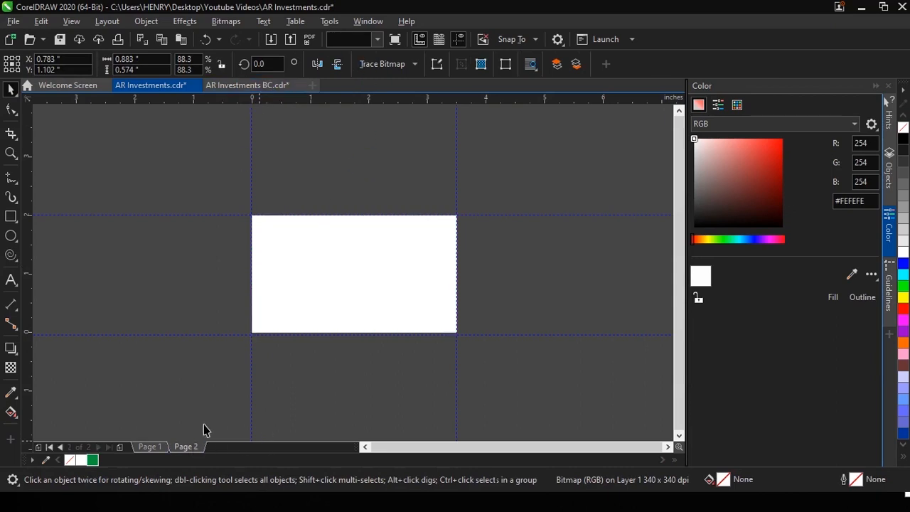
key("ctrl+v")
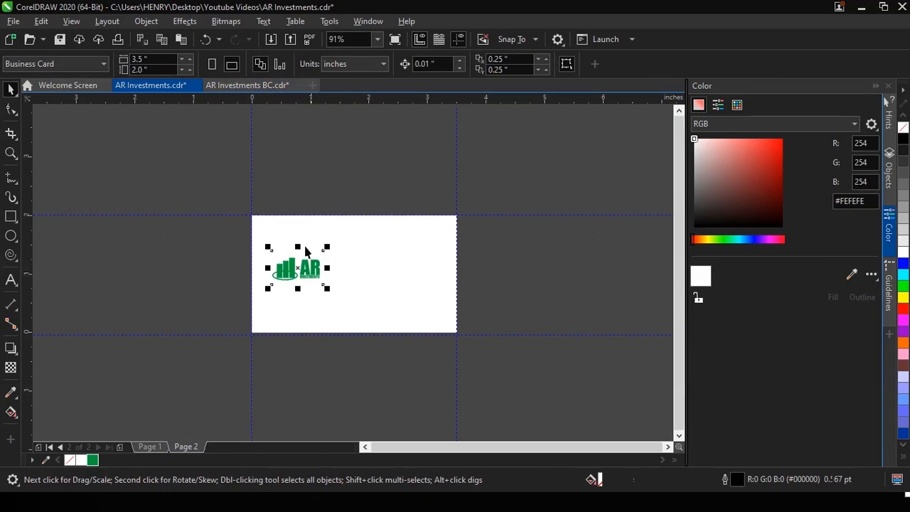
Group all the card objects on page 1 again
left_click(150, 446)
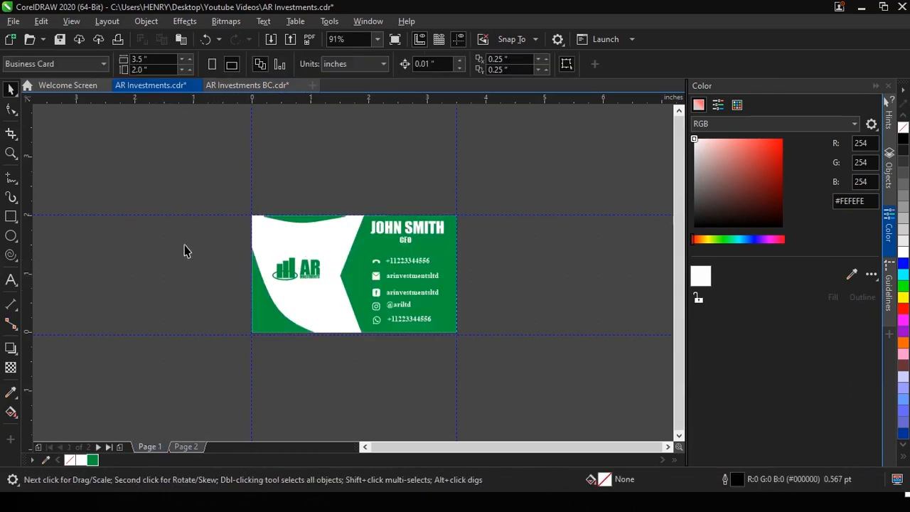
key("ctrl+a")
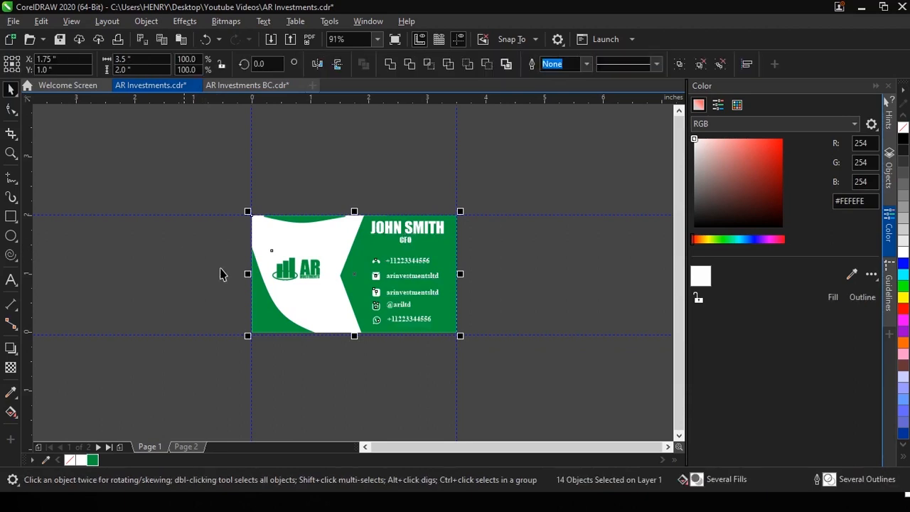
key("ctrl+g")
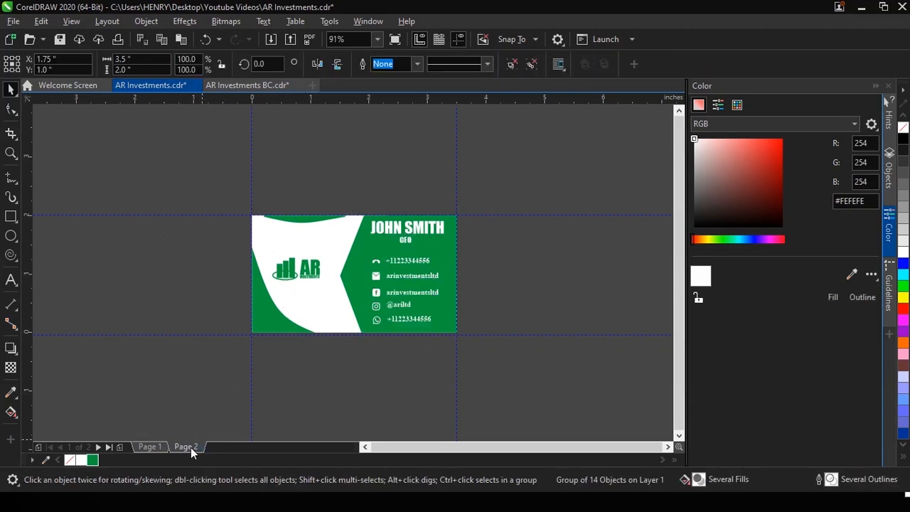
Move the logo on page 2 to the middle of the white rectangle, at about X 1.686 in, Y 1.02 in
left_click(191, 447)
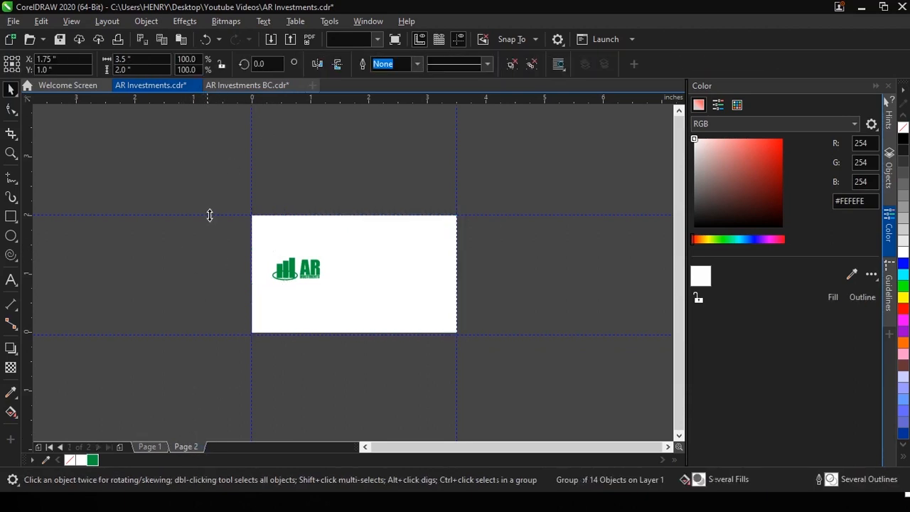
left_click(307, 279)
left_click_drag(302, 268, 354, 274)
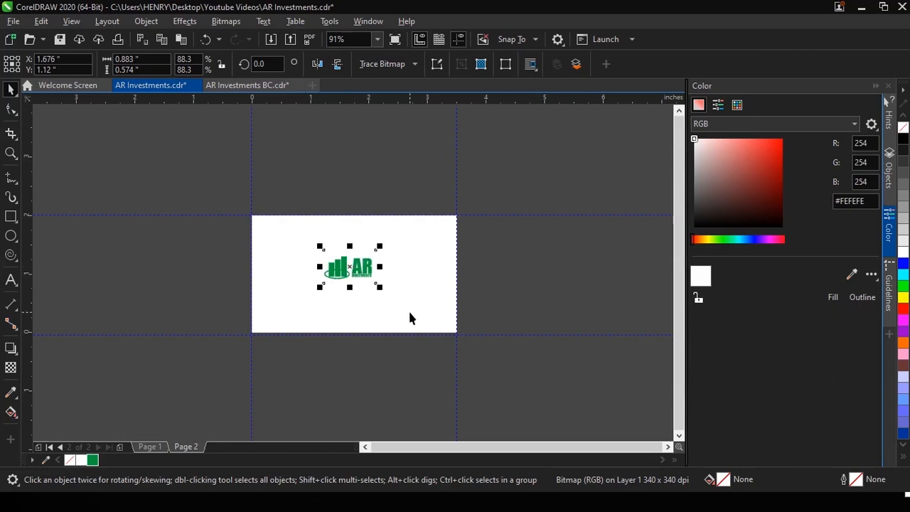
key("Down")
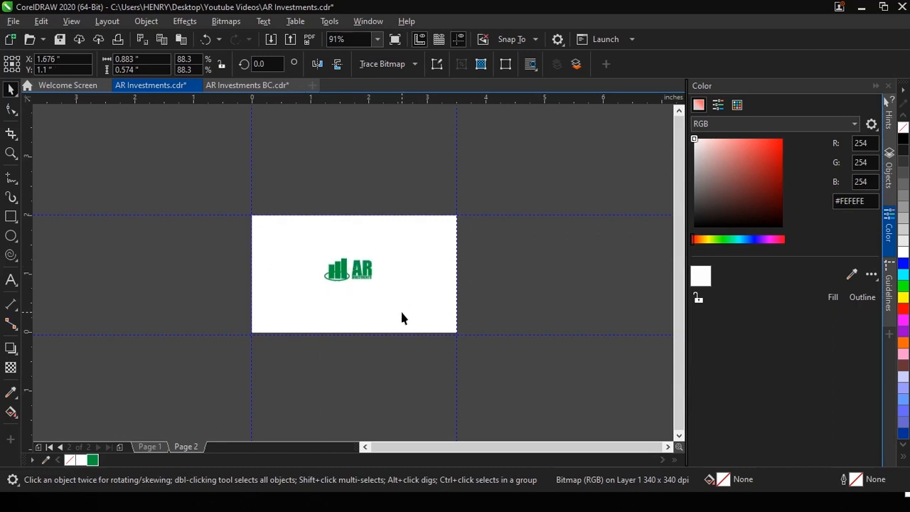
key("ctrl+Right")
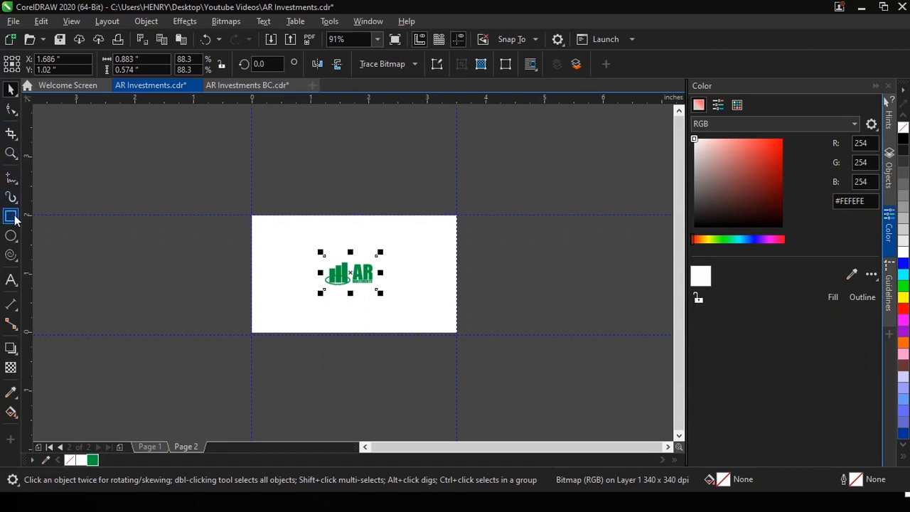
Draw a rectangle about 0.50 by 0.57 in beside the card, convert it to curves and remove its lower-right node to form a triangle
left_click_drag(86, 192, 119, 228)
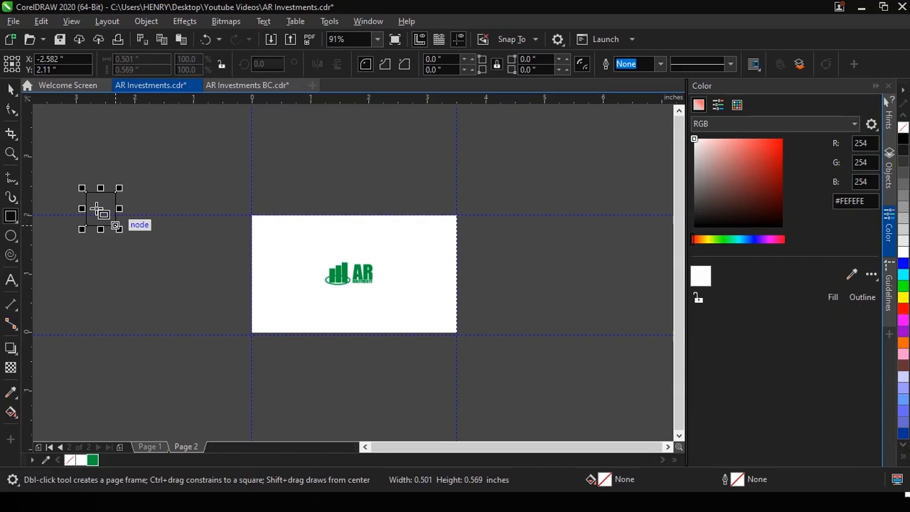
left_click(11, 108)
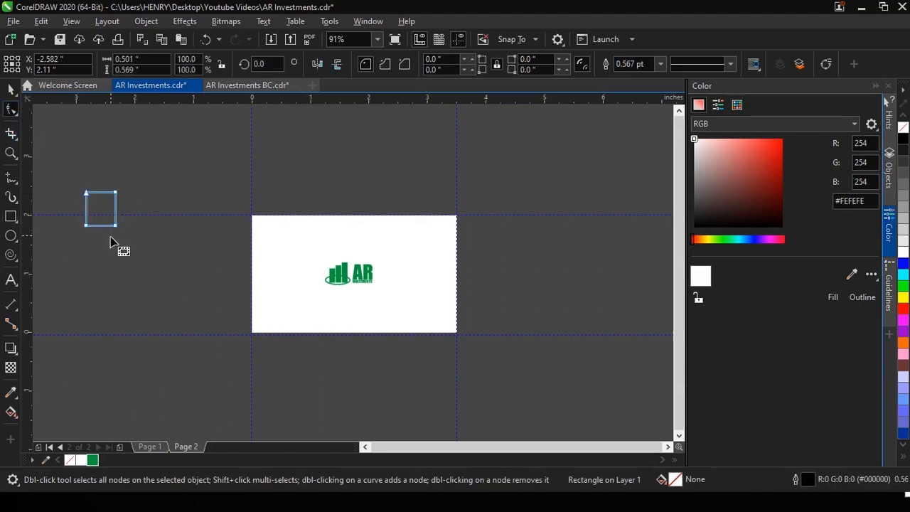
key("ctrl+q")
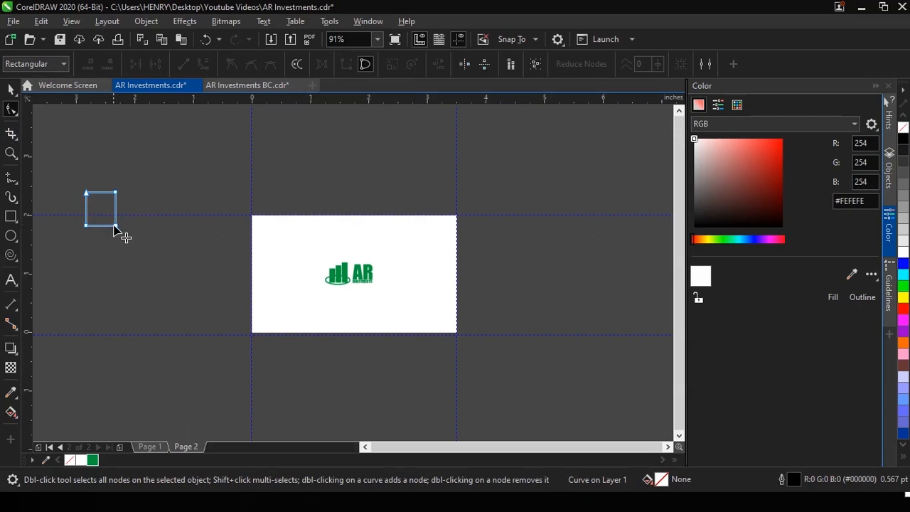
double_click(115, 226)
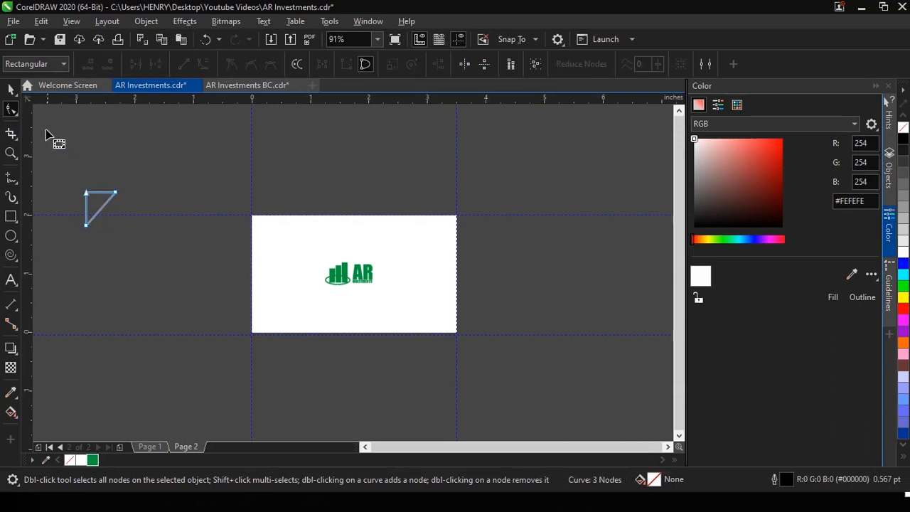
Scale the triangle to 170% and give it the document's green fill with no outline
left_click(11, 88)
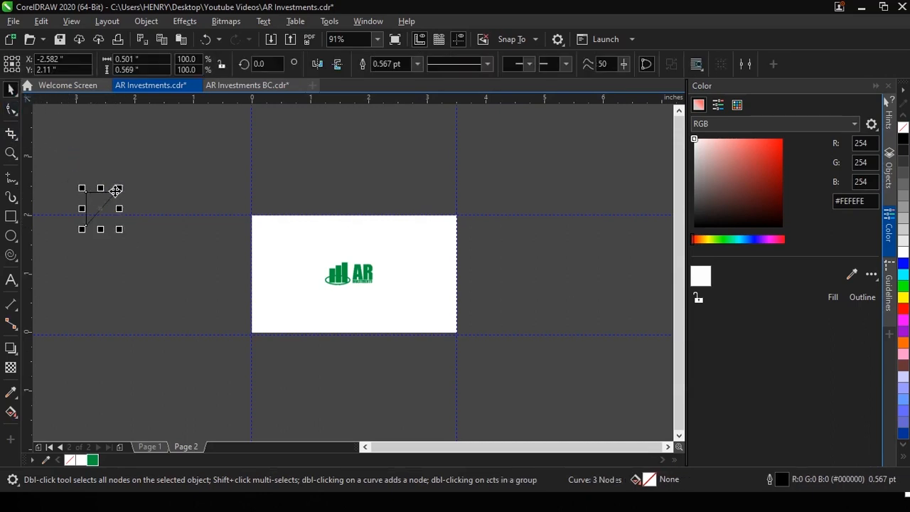
left_click_drag(121, 187, 196, 162)
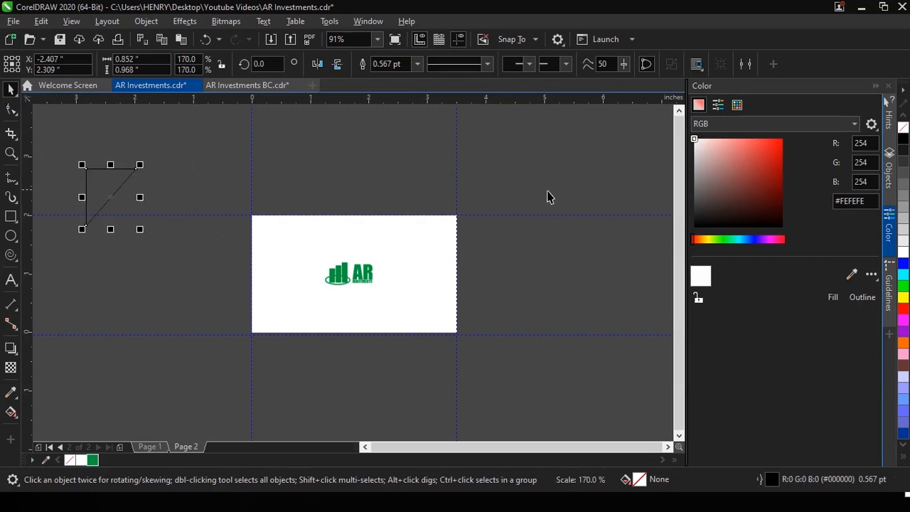
left_click(92, 461)
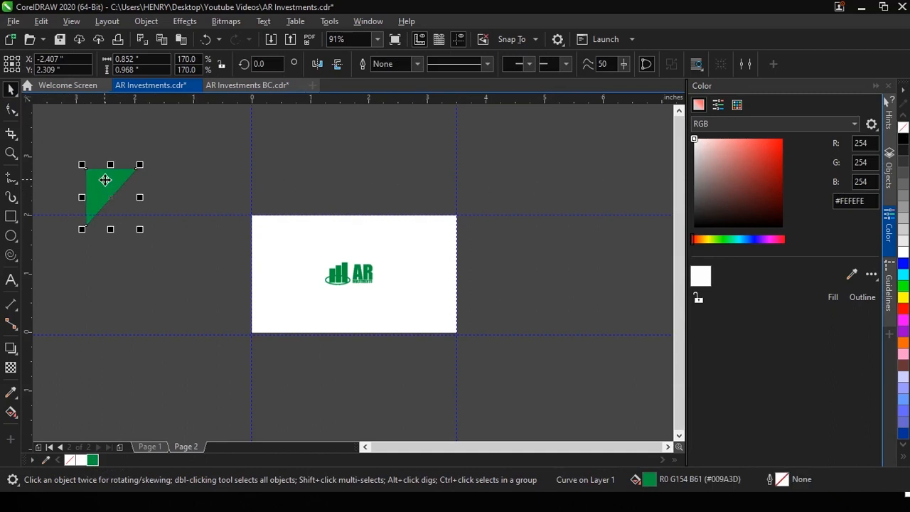
PowerClip the green triangle into the white rectangle at the card's upper-left corner and open the PowerClip contents for editing
left_click_drag(102, 185, 257, 223)
left_click(318, 312)
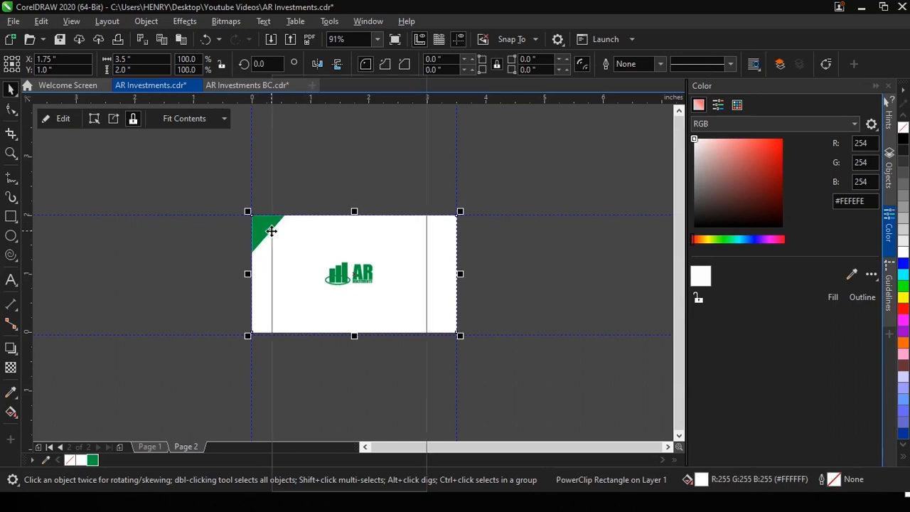
right_click(270, 232)
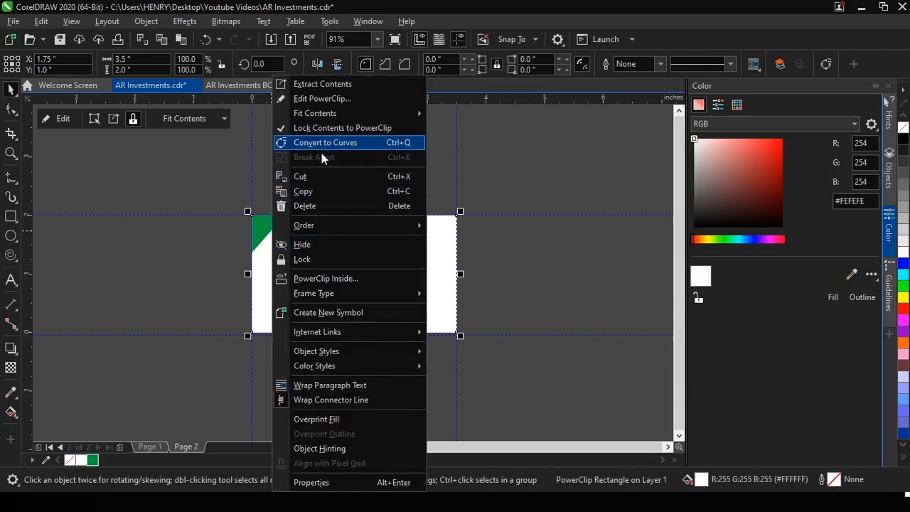
left_click(324, 98)
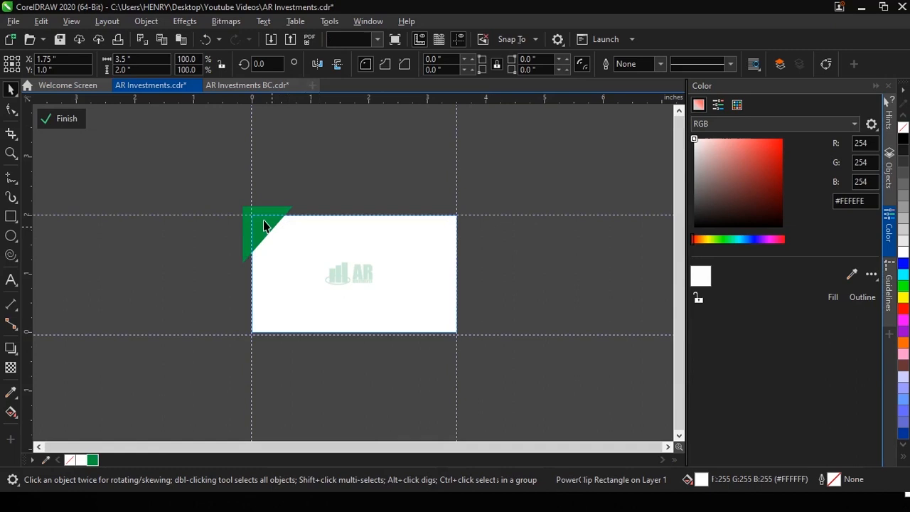
Duplicate the green triangle beside the card and rotate the copy to about 180.6 degrees
left_click(265, 223)
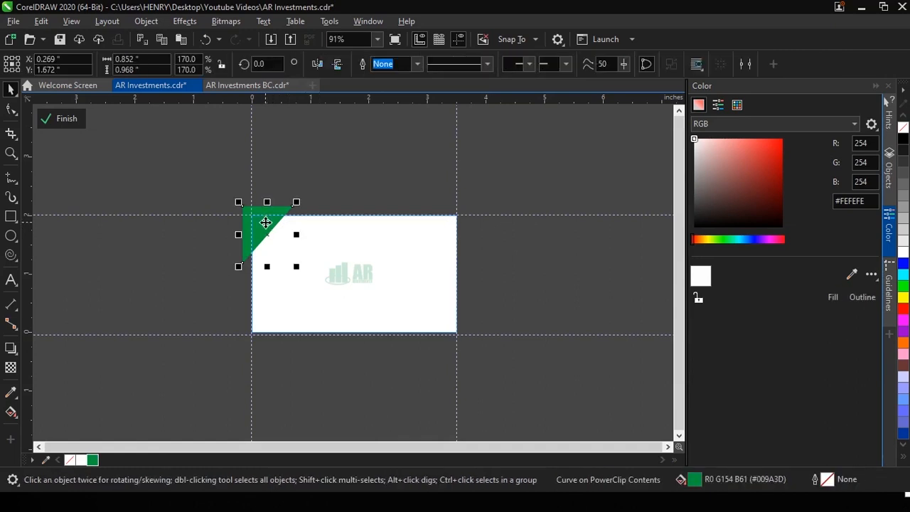
left_click_drag(265, 224, 538, 265)
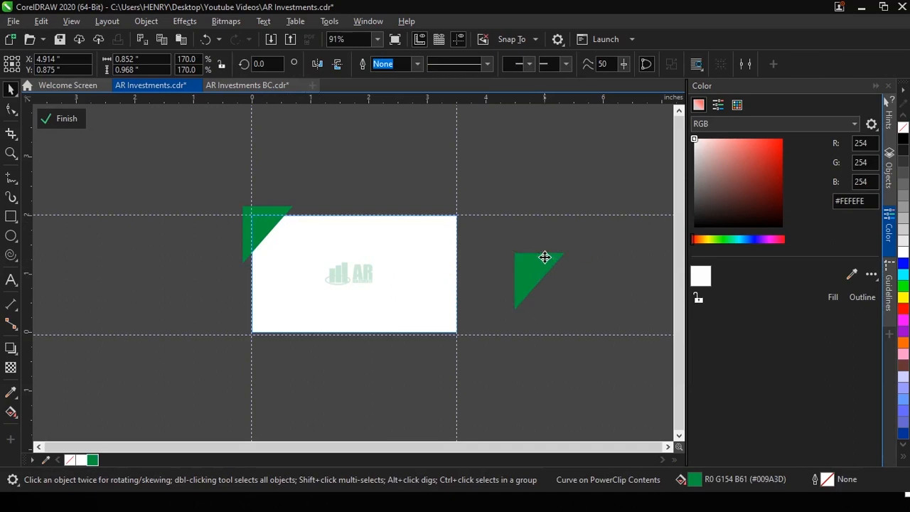
left_click(544, 257)
left_click_drag(571, 247, 517, 313)
left_click(597, 276)
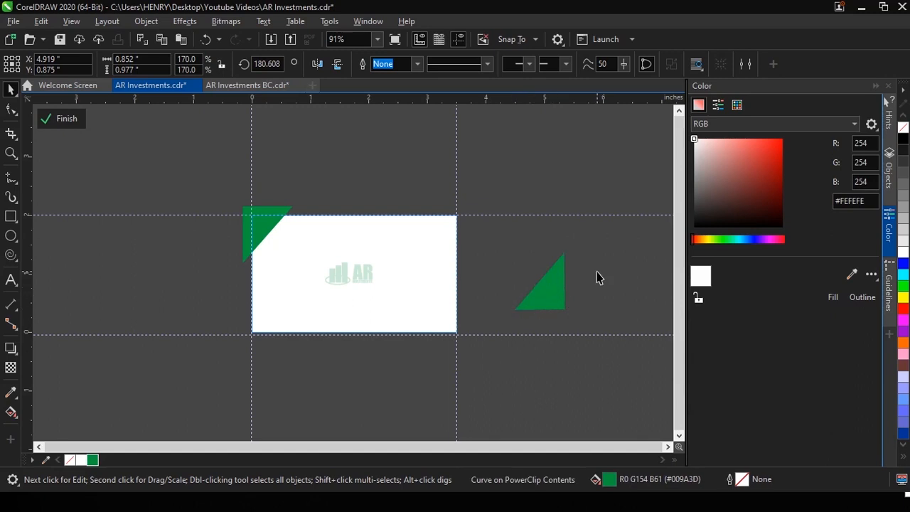
Move the rotated triangle to the card's lower-right corner at about X 3.22 in, Y 0.431 in, and finish editing the PowerClip
left_click(557, 295)
left_click_drag(556, 291, 452, 320)
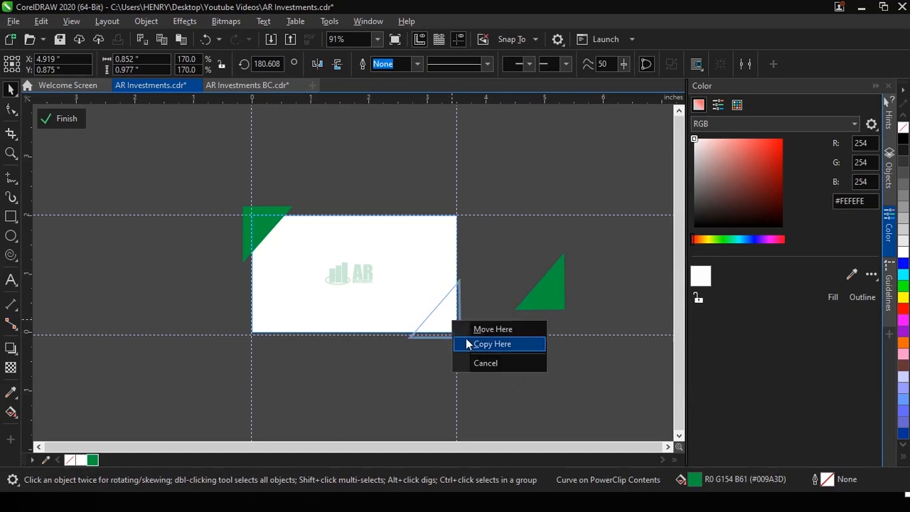
left_click(491, 286)
left_click_drag(543, 295, 442, 321)
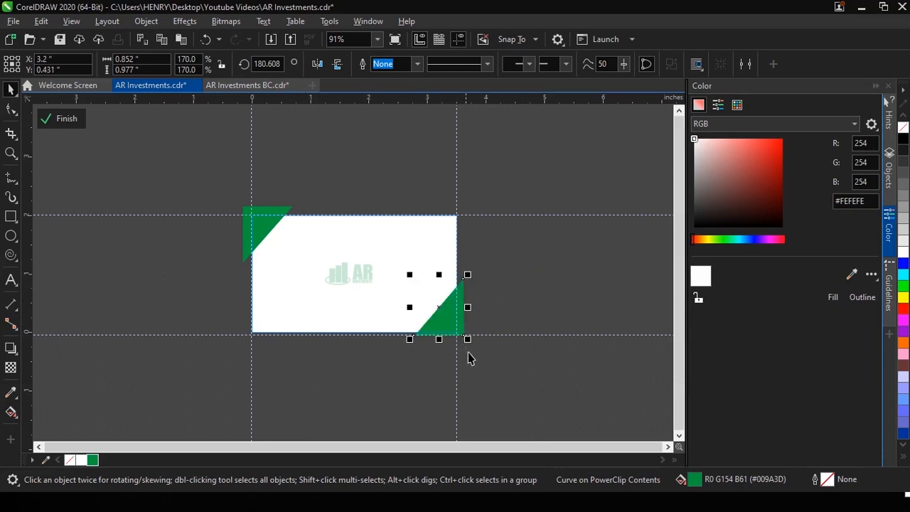
key("Right")
key("Right")
right_click(388, 255)
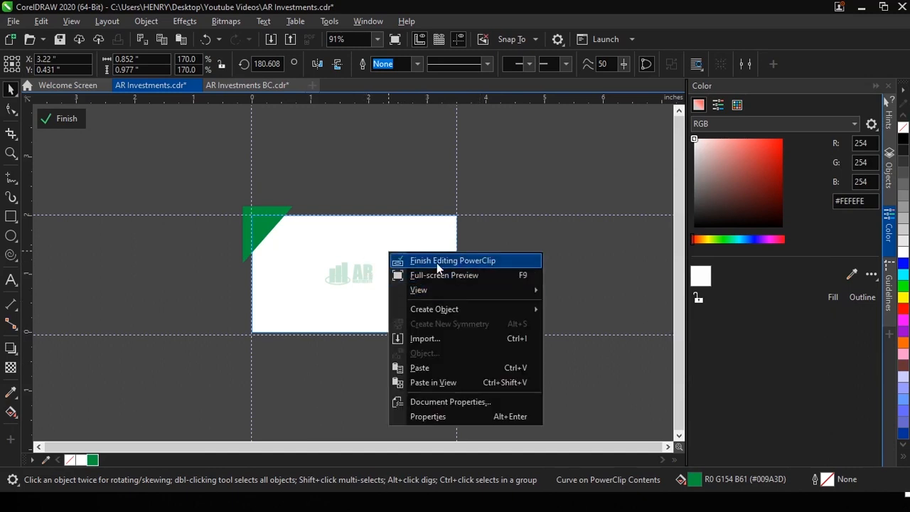
left_click(436, 261)
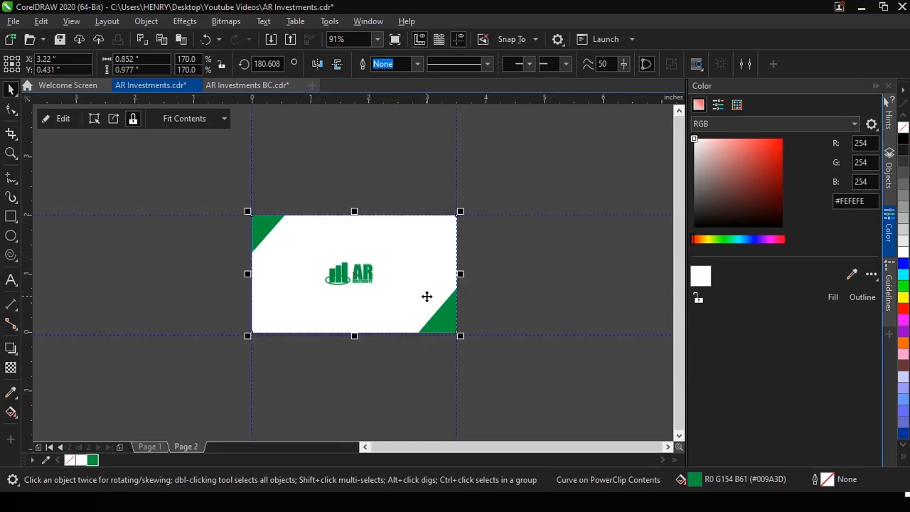
Group the logo and background on page 2, and save the drawing
left_click(290, 174)
left_click_drag(221, 188, 511, 347)
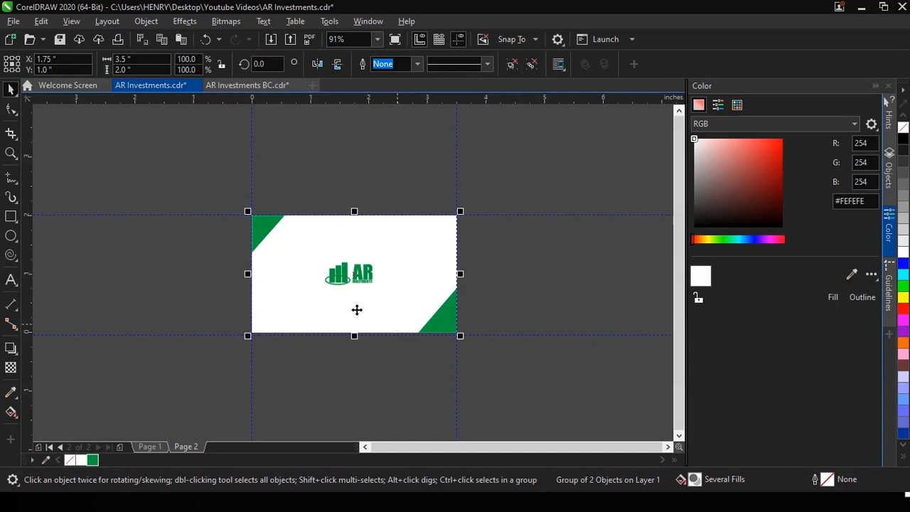
key("ctrl+s")
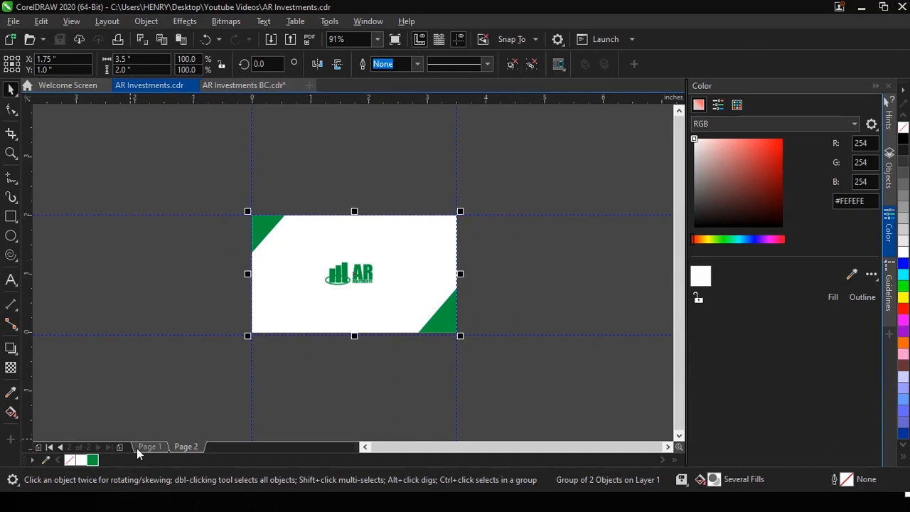
Add a page-sized 3.5 by 2 in rectangle to page 1 behind the card design
left_click(142, 446)
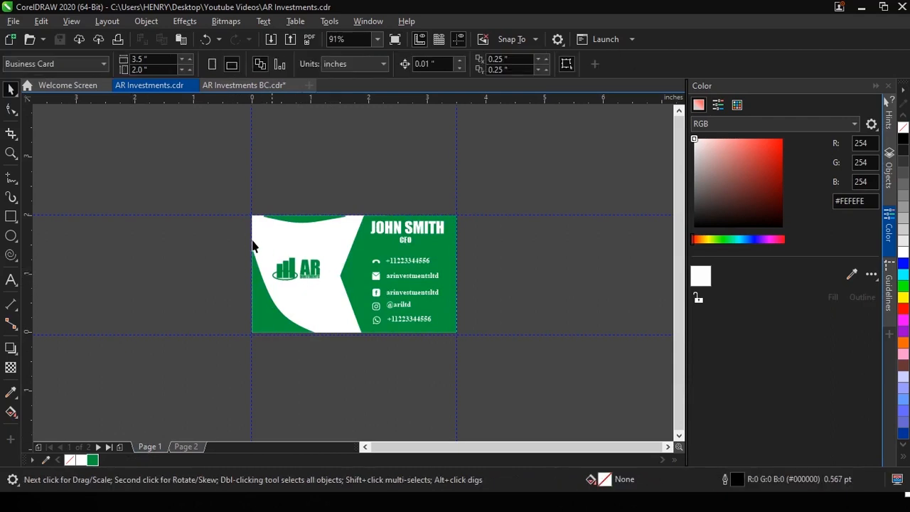
double_click(14, 219)
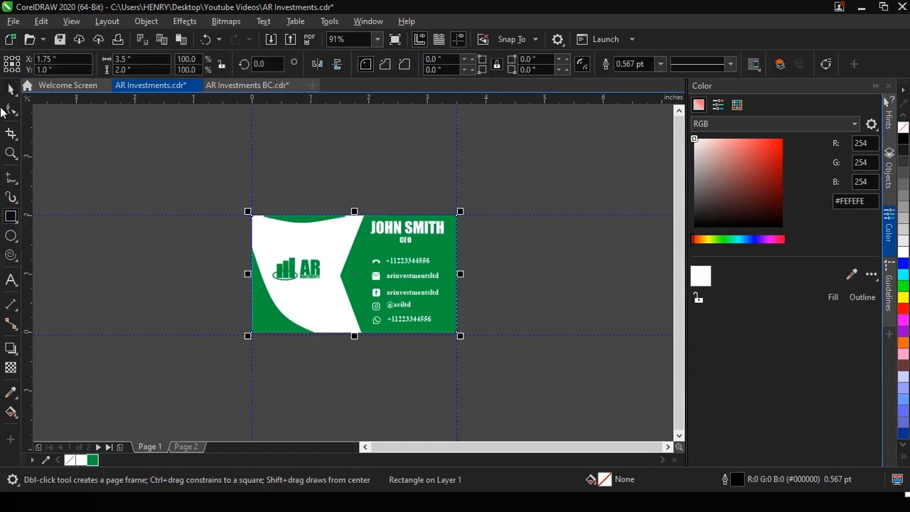
left_click(12, 92)
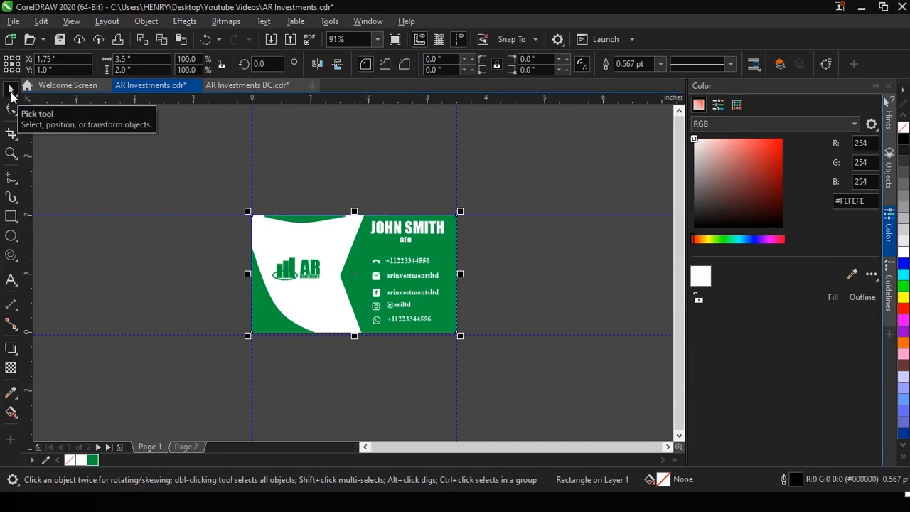
Remove the outline from page 1's page-sized rectangle and export the page to the Desktop as the transparent PNG AR Investments
right_click(903, 127)
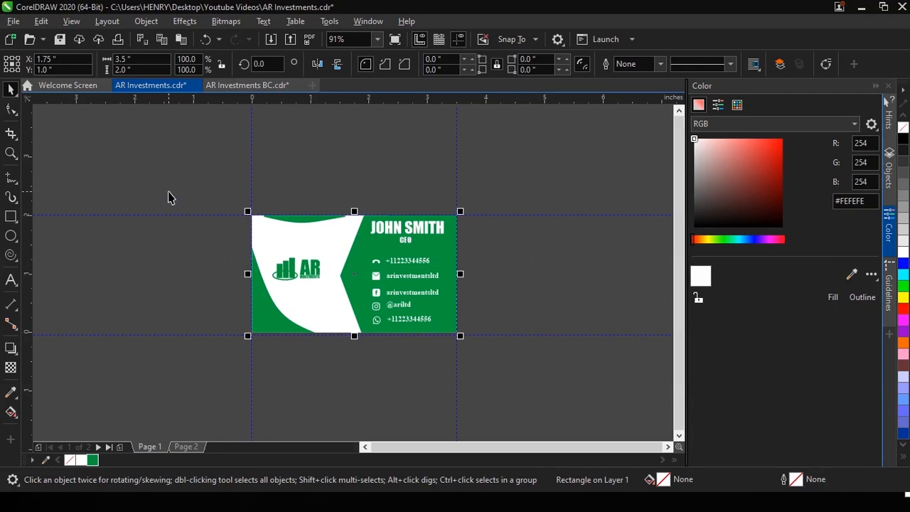
key("ctrl+e")
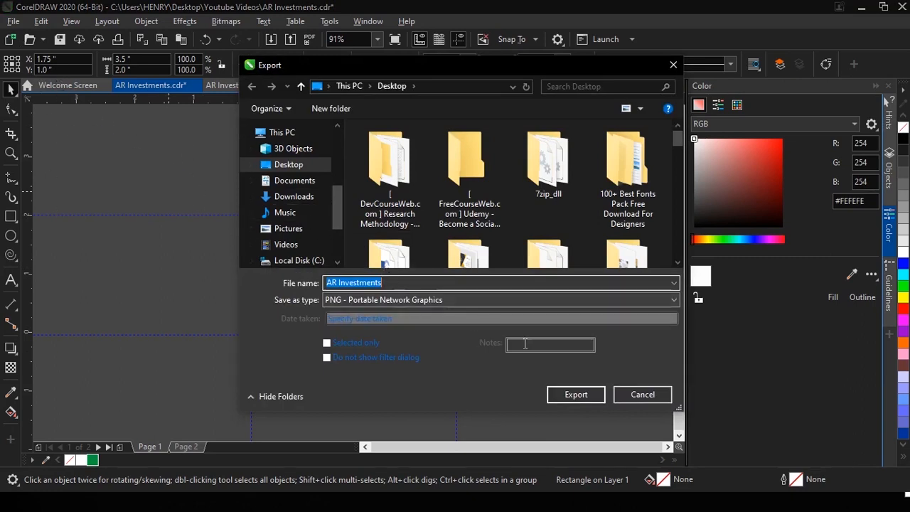
left_click(577, 395)
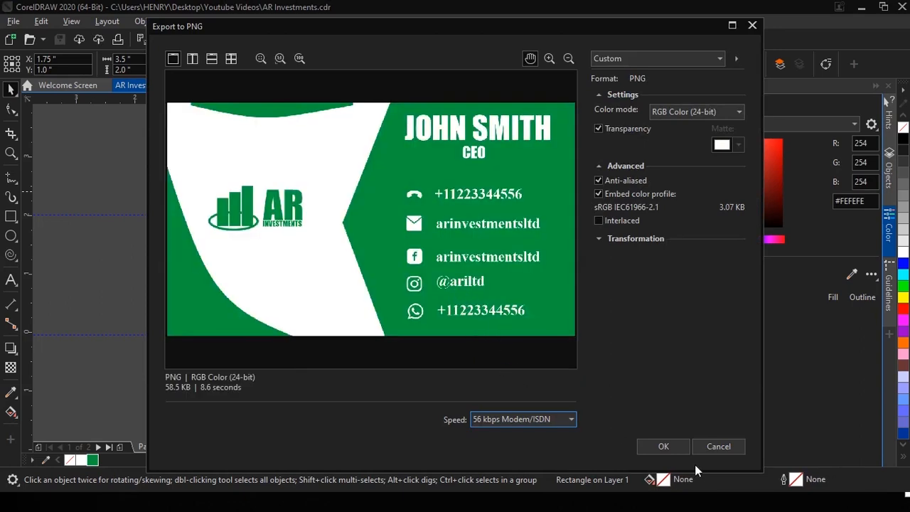
left_click(682, 446)
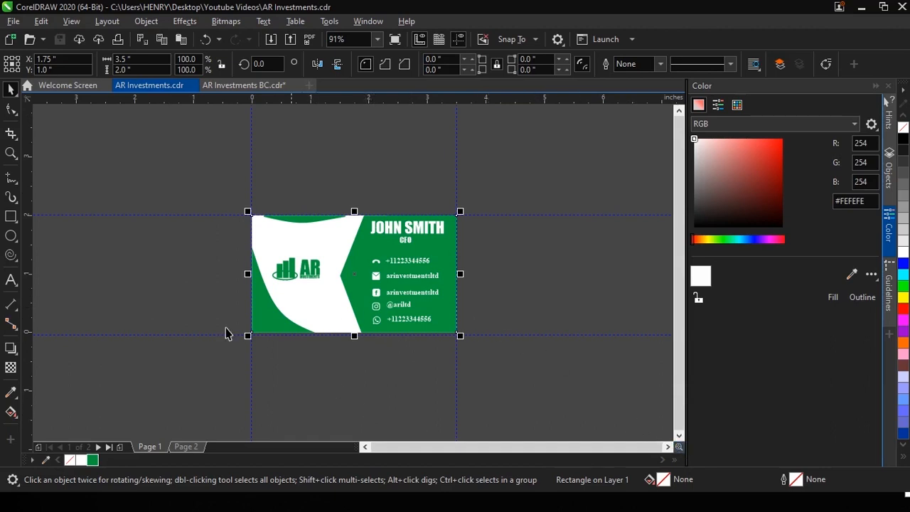
Add a page-sized 3.5 by 2 in rectangle to page 2 and remove its outline
left_click(184, 448)
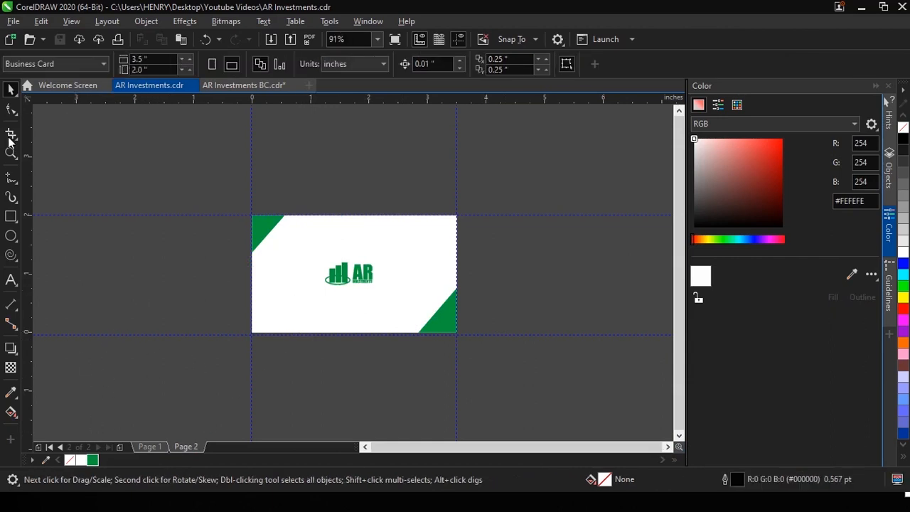
double_click(14, 216)
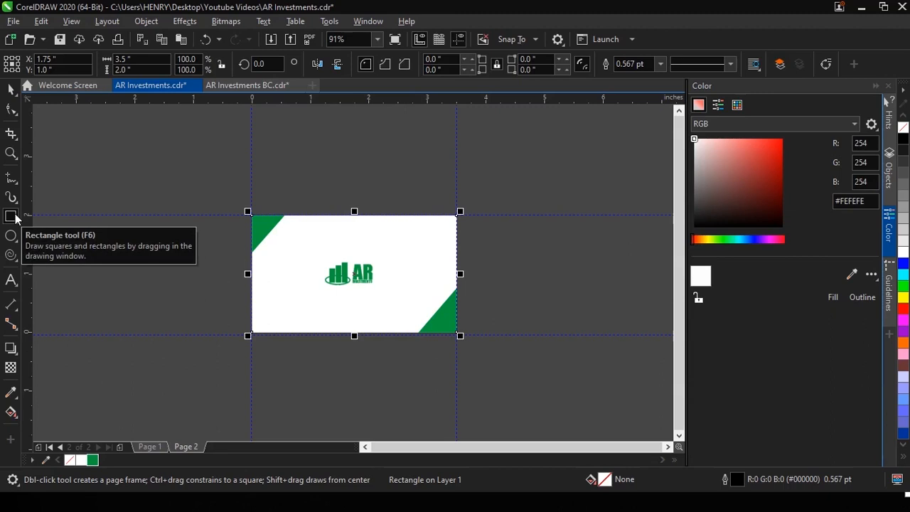
left_click(13, 91)
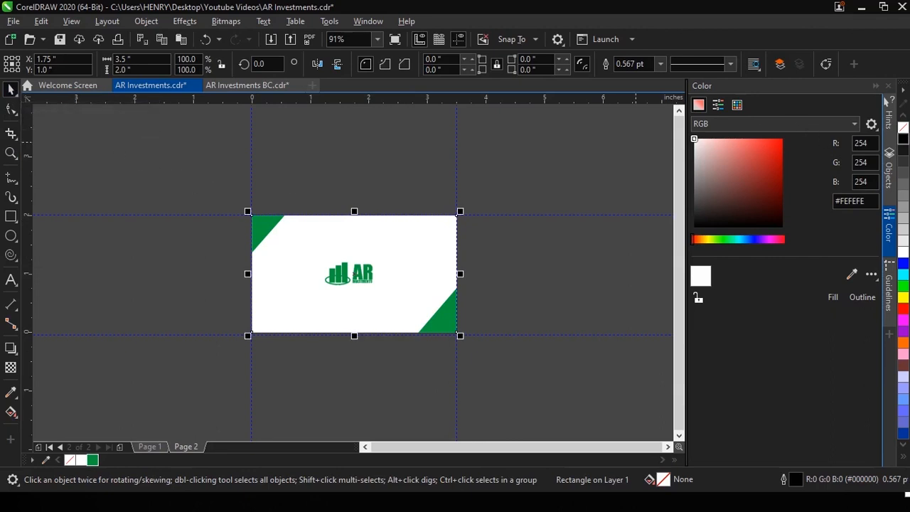
right_click(906, 129)
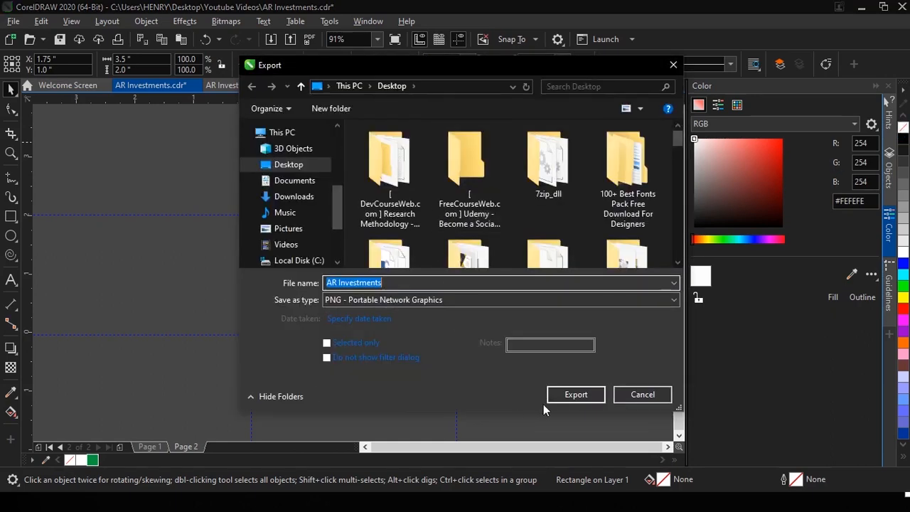
Export page 2 to the Desktop as a transparent 24-bit RGB PNG named AR Investments-BACK, without replacing the existing AR Investments image
left_click(557, 396)
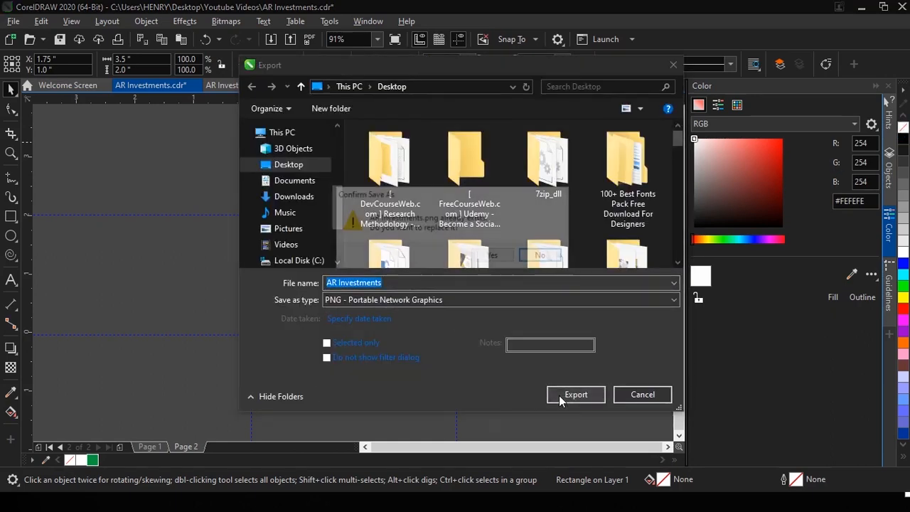
left_click(541, 257)
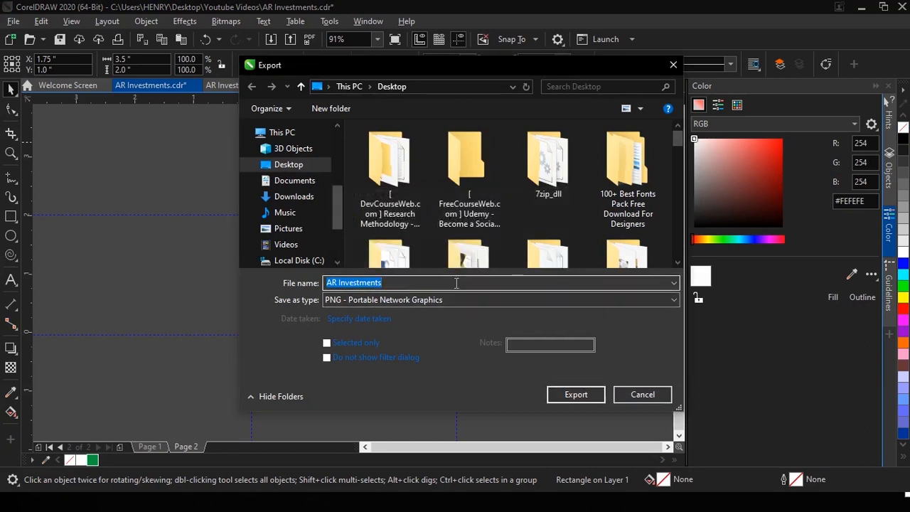
left_click(456, 282)
type("-BAC")
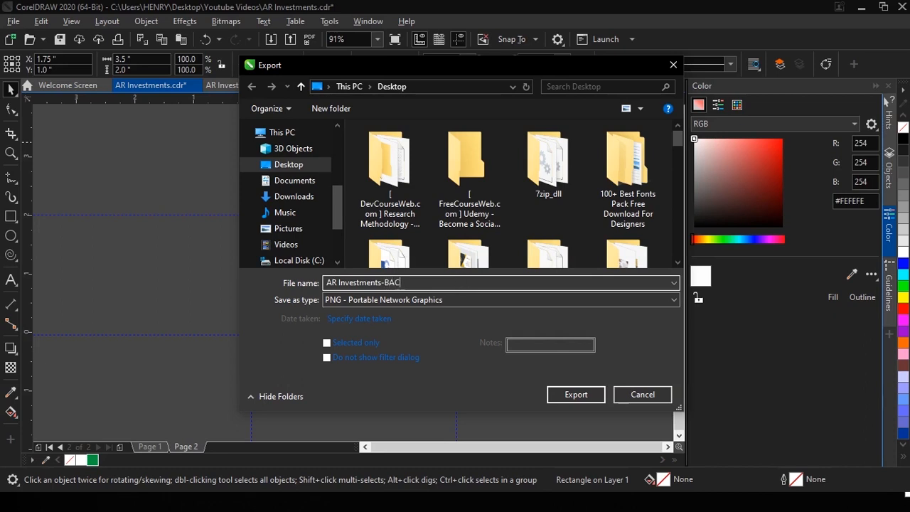
type("K")
left_click(575, 394)
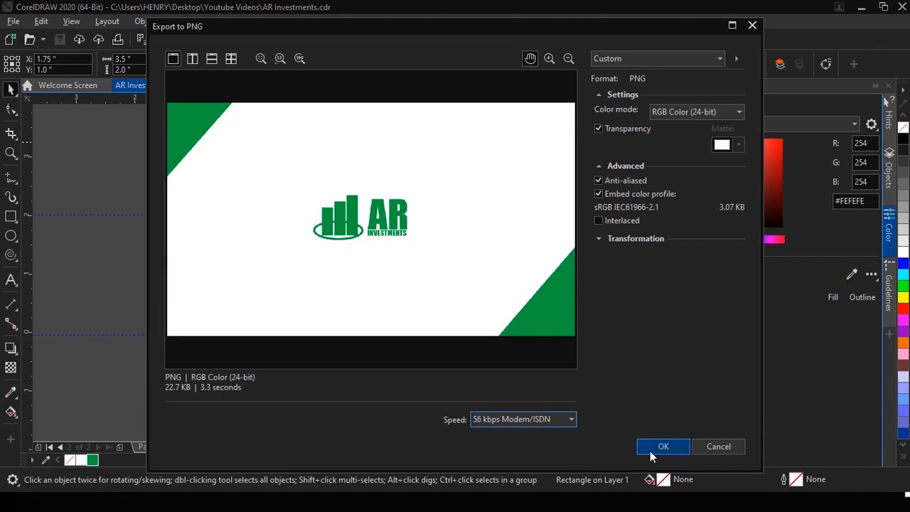
left_click(650, 451)
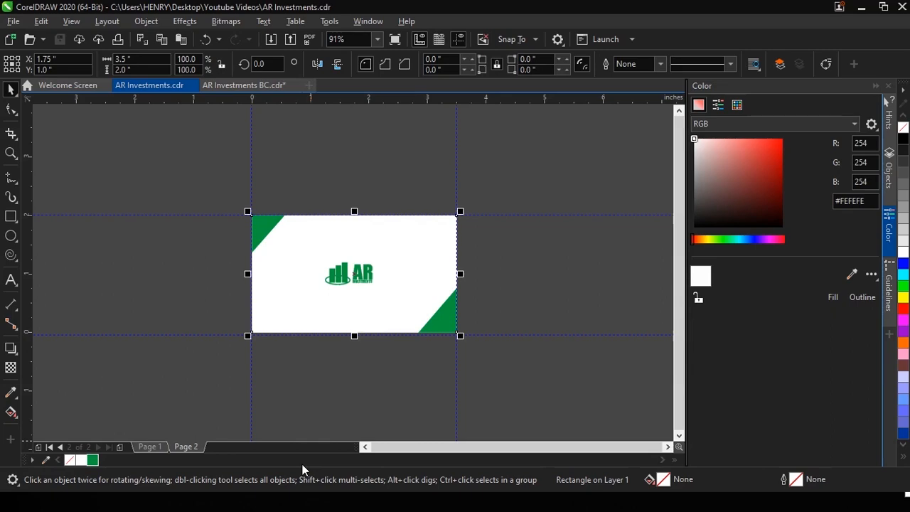
Switch to File Explorer and look through the Desktop and its Youtube Videos folder for the exported card images
key("super")
key("super")
key("super+Tab")
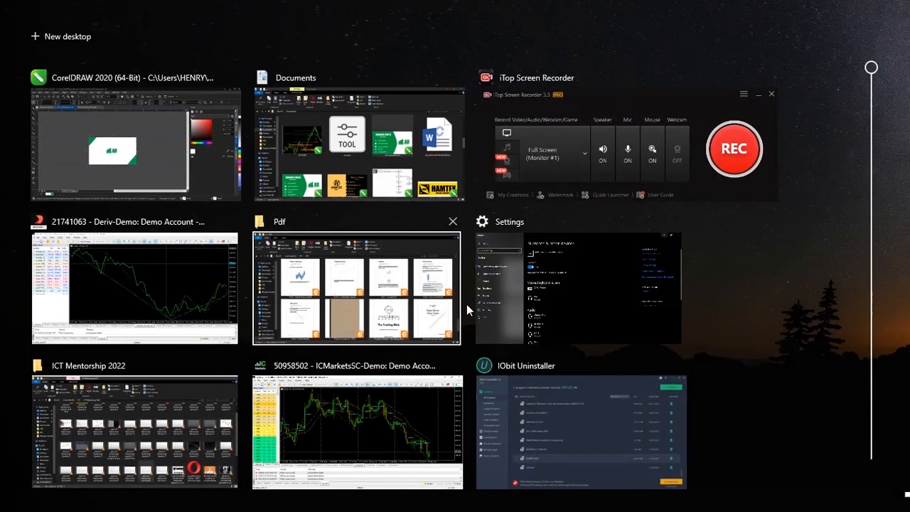
left_click(357, 168)
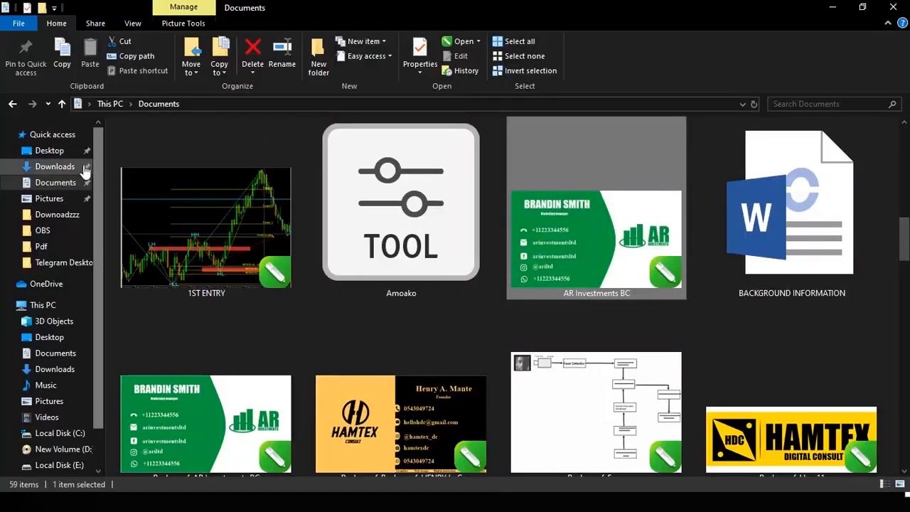
left_click(51, 153)
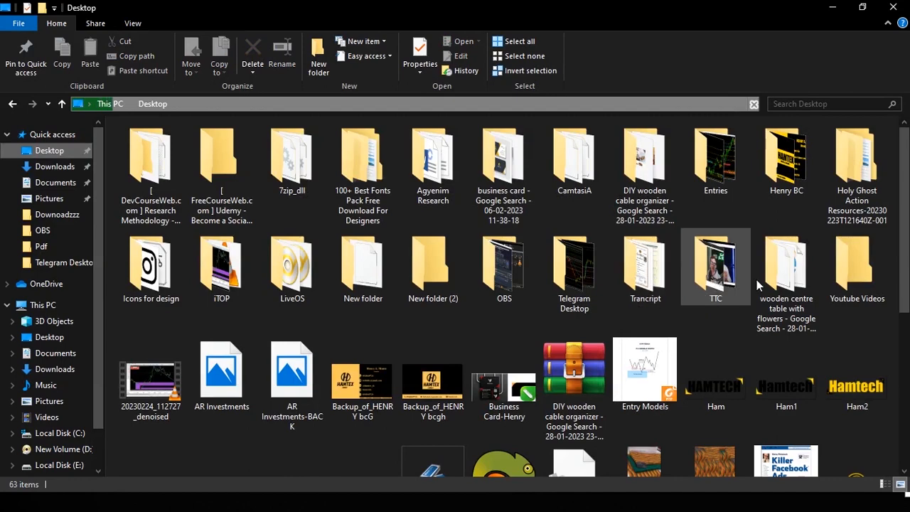
left_click(855, 272)
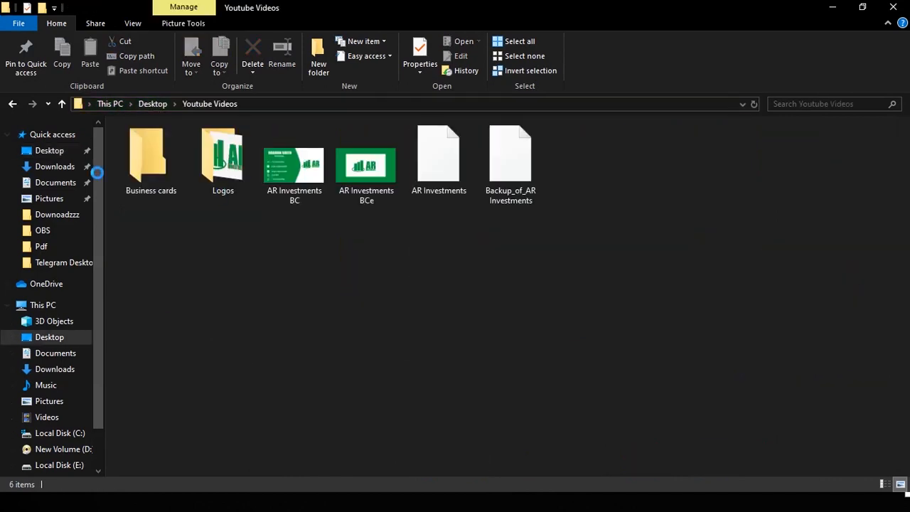
left_click(10, 103)
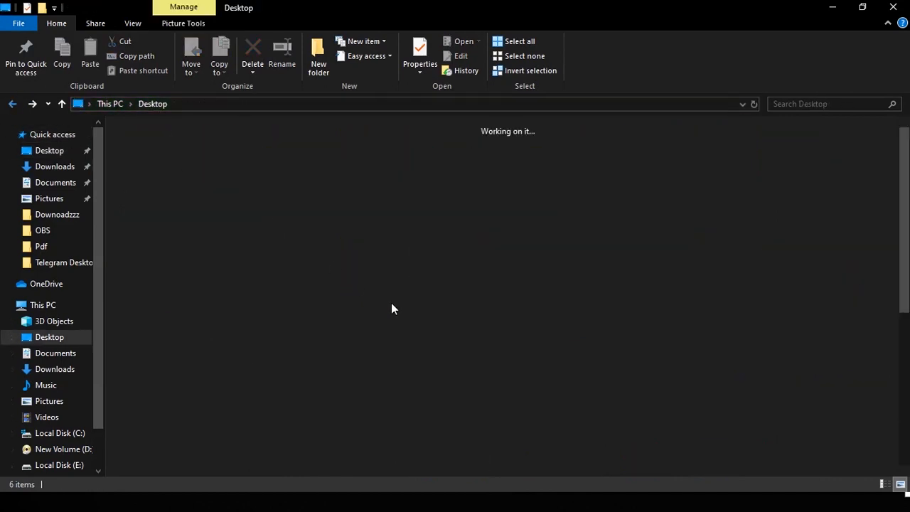
scroll(526, 355, "down", 5)
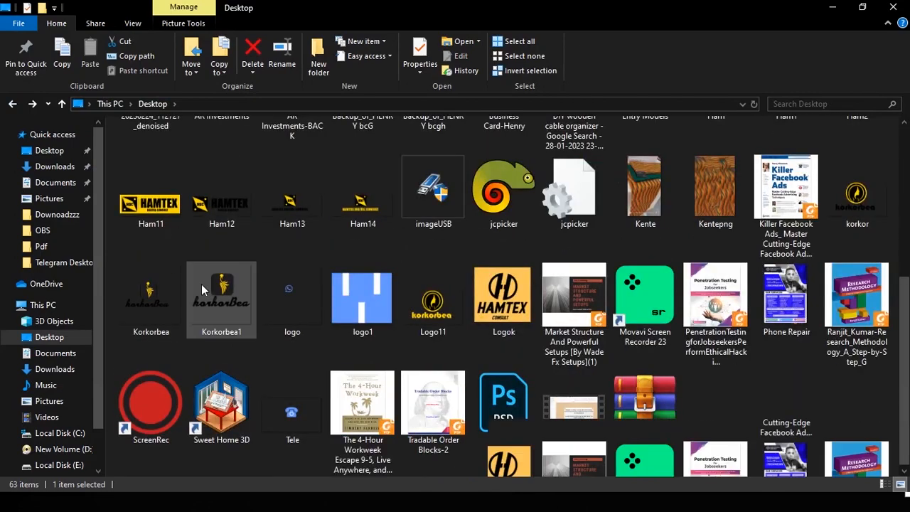
scroll(206, 288, "up", 5)
Open the exported AR Investments image from the Desktop in Photos and view the AR Investments-BACK image as well
left_click(239, 378)
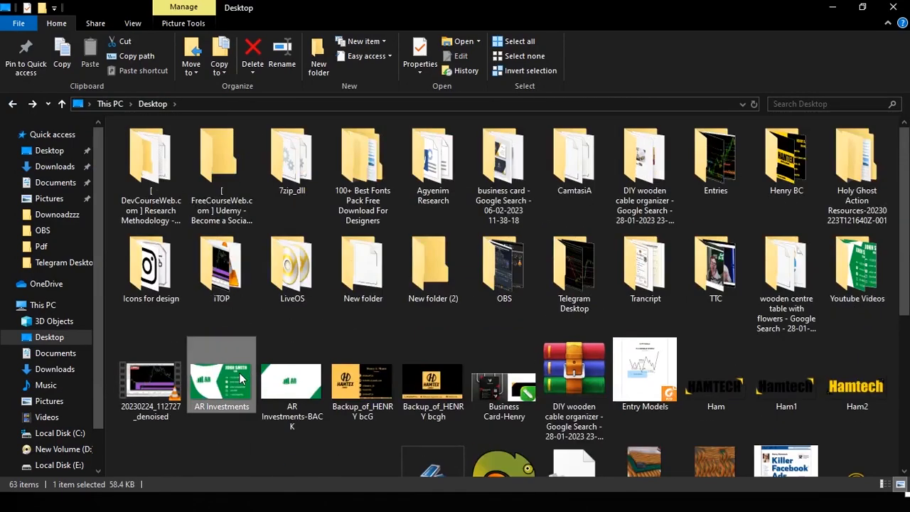
double_click(239, 378)
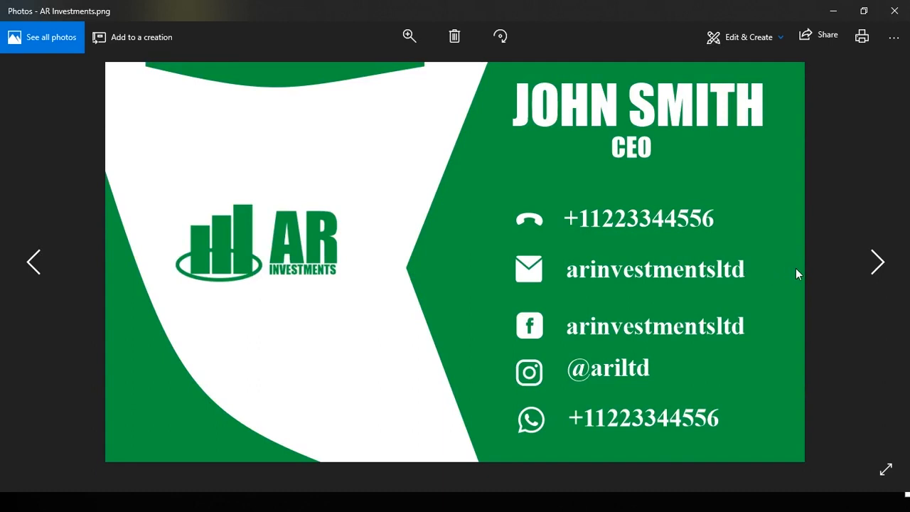
left_click(879, 264)
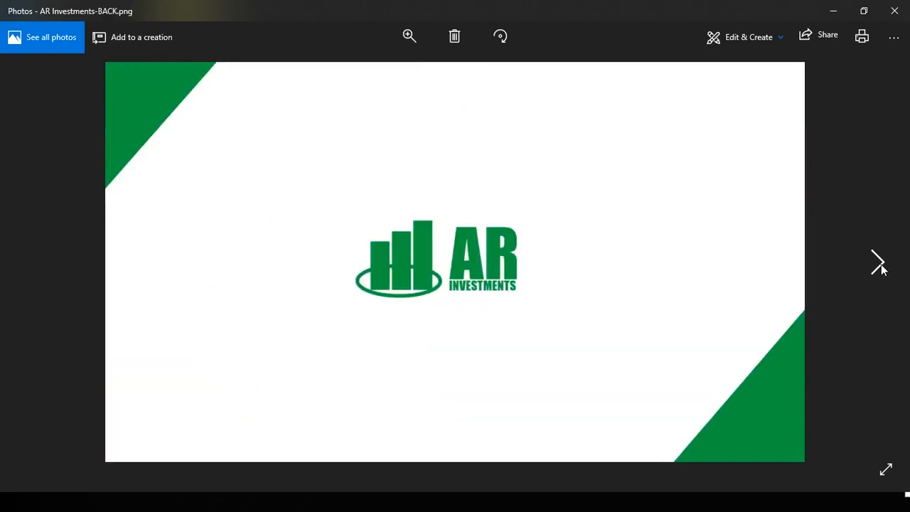